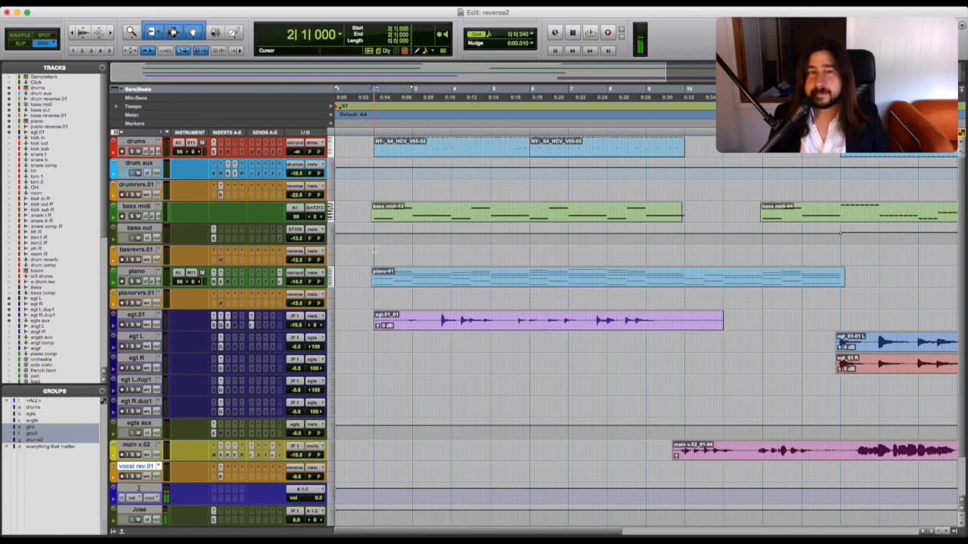
scroll(374, 250, right, 10)
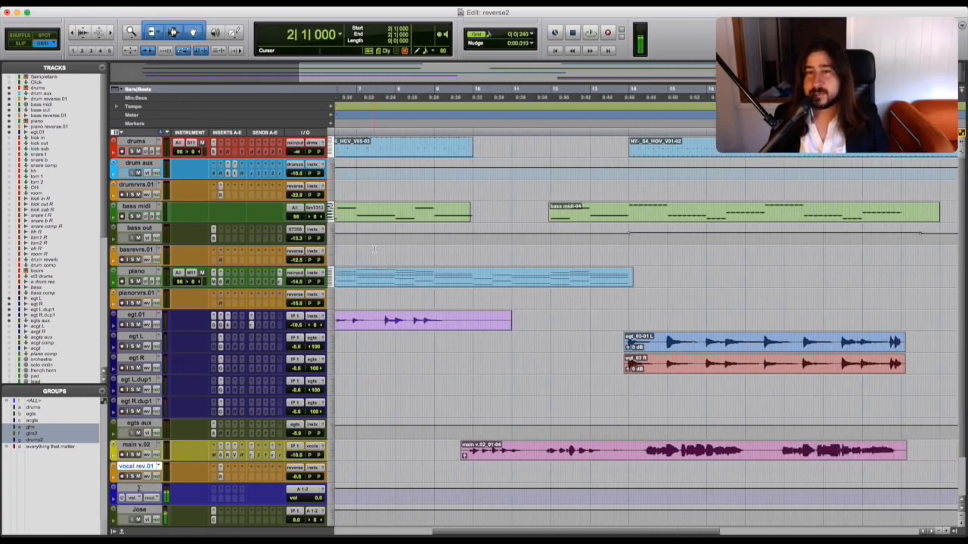
scroll(374, 249, right, 3)
scroll(373, 249, left, 15)
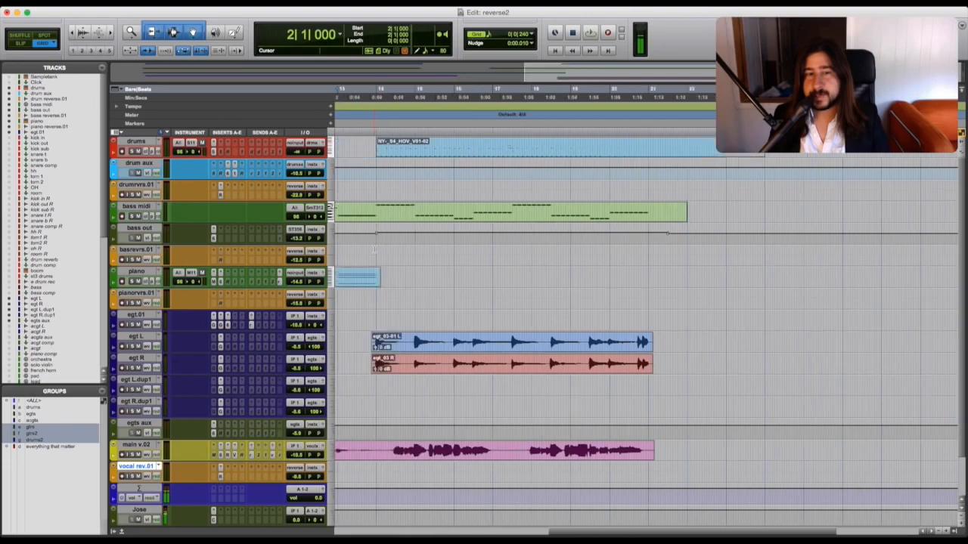
scroll(382, 235, left, 3)
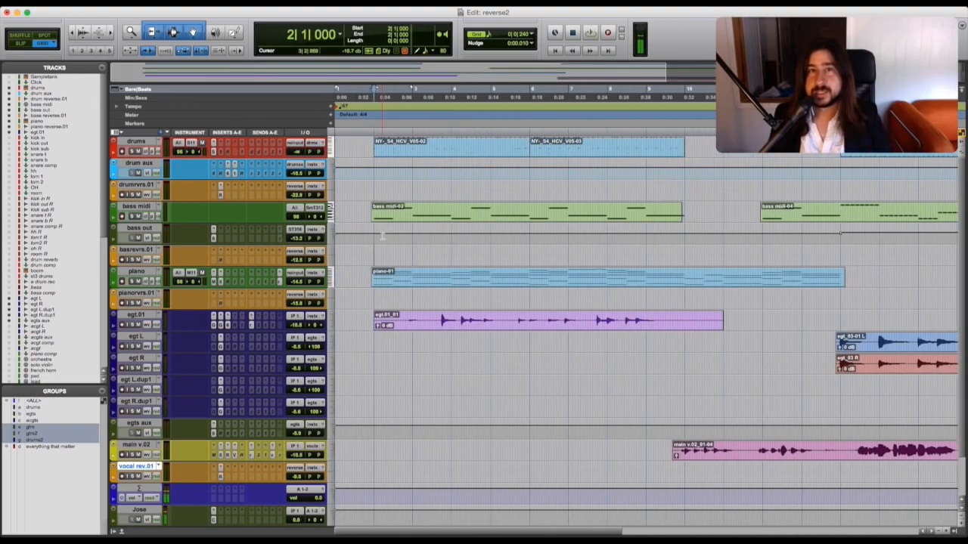
scroll(475, 208, right, 3)
scroll(475, 208, right, 20)
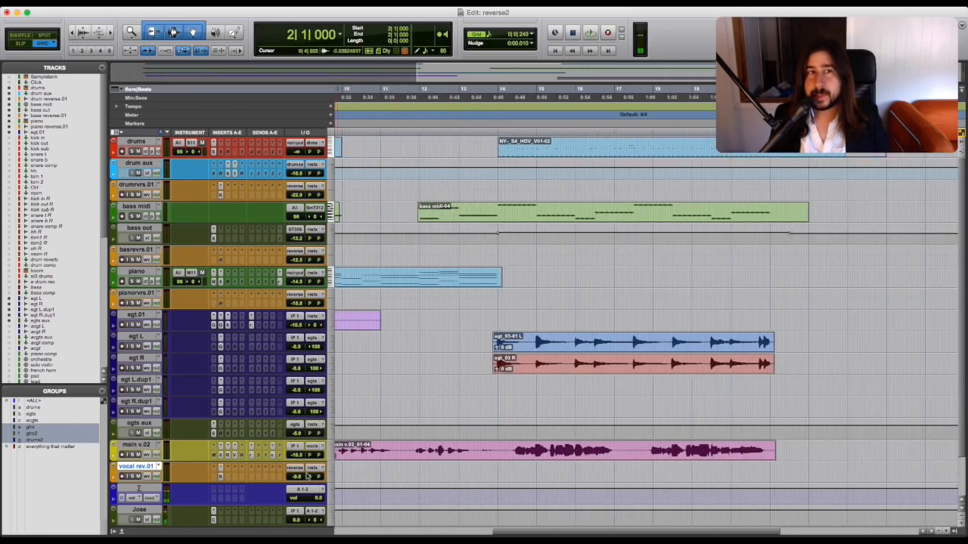
Open the AudioSuite Reverse processor and move its window clear of the tracks
click(230, 3)
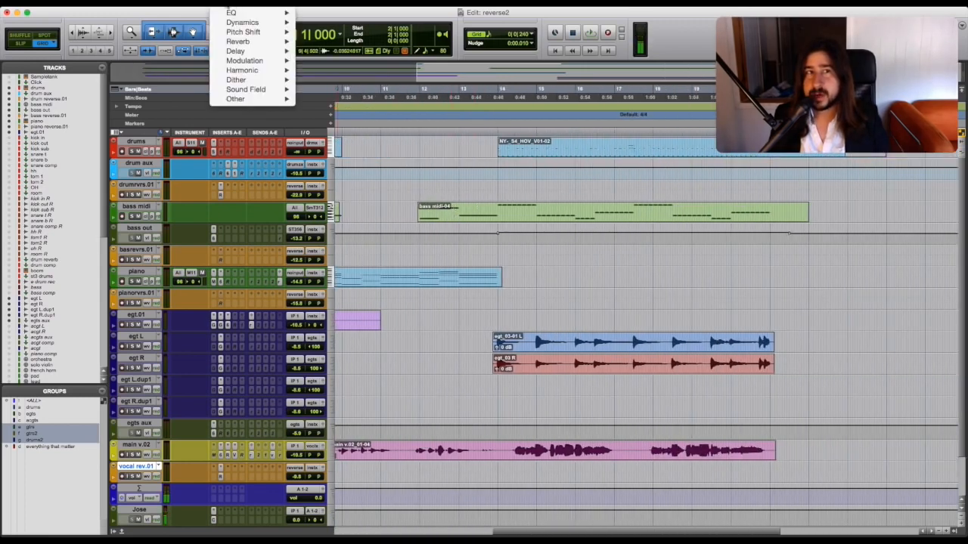
mouse_move(241, 99)
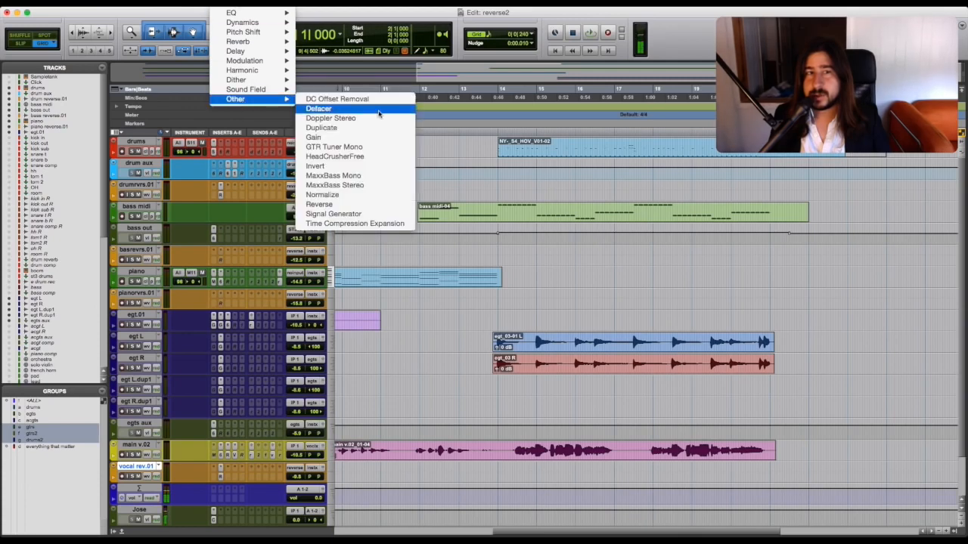
click(341, 204)
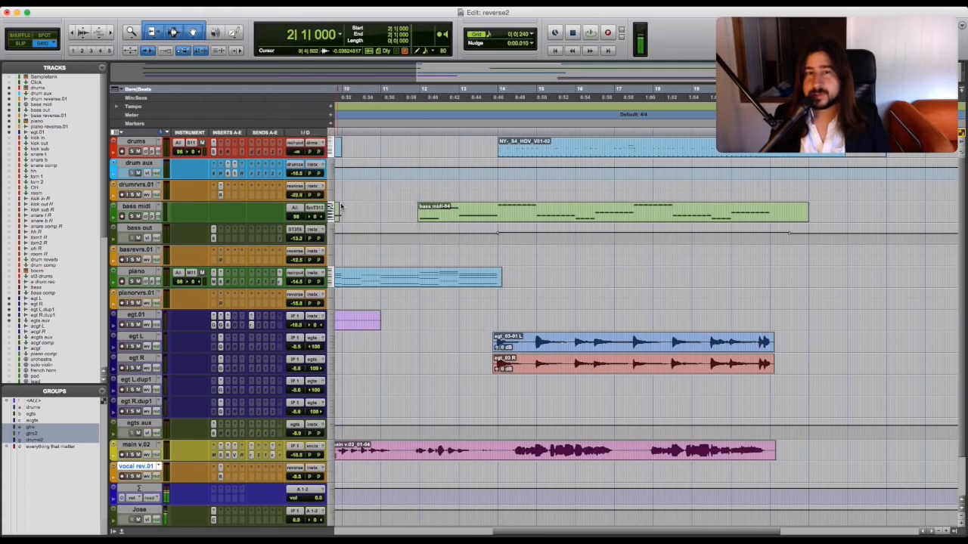
drag(582, 222, 371, 61)
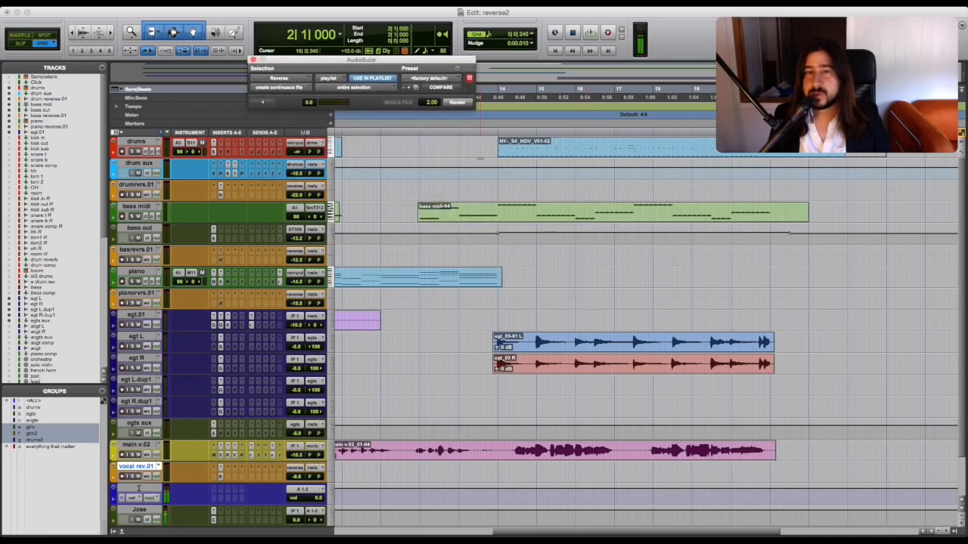
Place the edit cursor at 22|4|000 on the drum reverse track, just before the last drum clip
scroll(642, 333, right, 10)
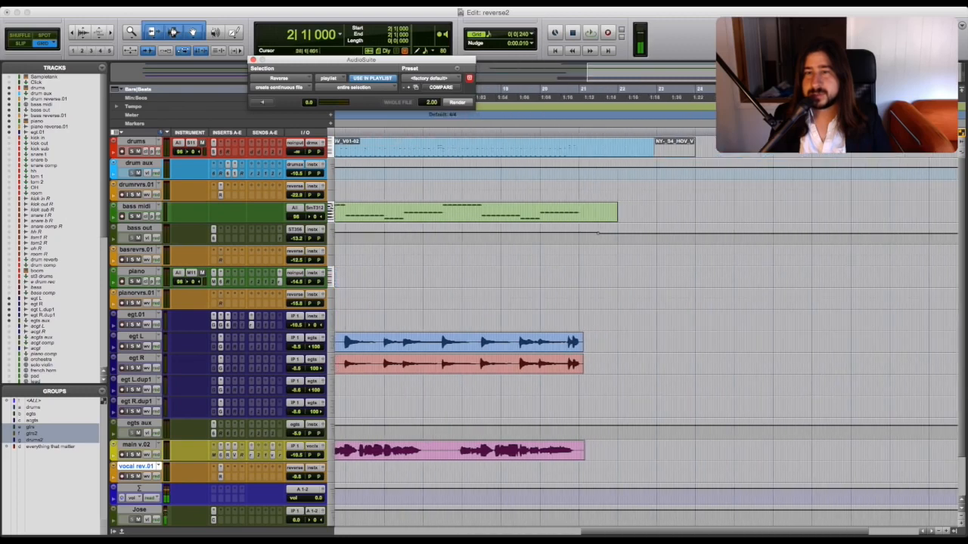
click(672, 156)
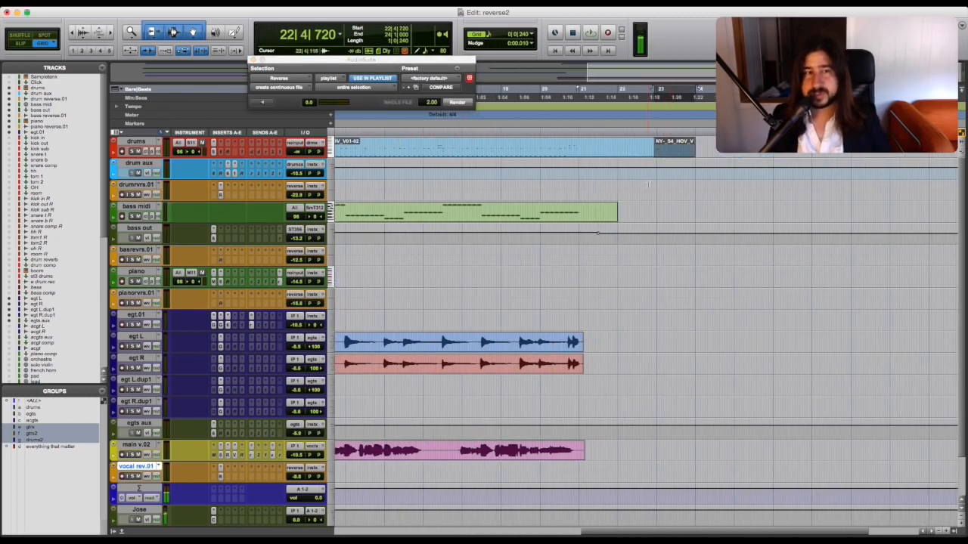
click(648, 185)
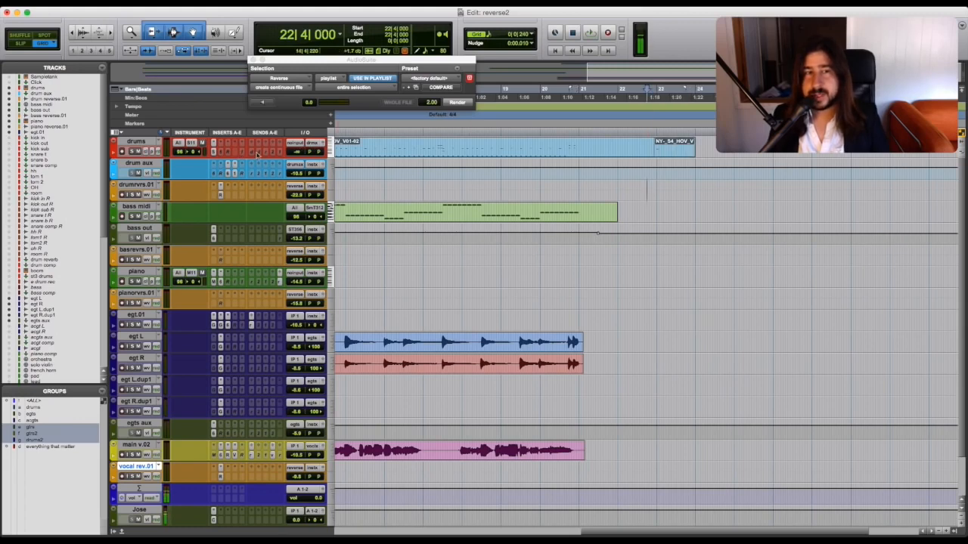
Select the drum, bass and piano reverse tracks one after another
click(146, 187)
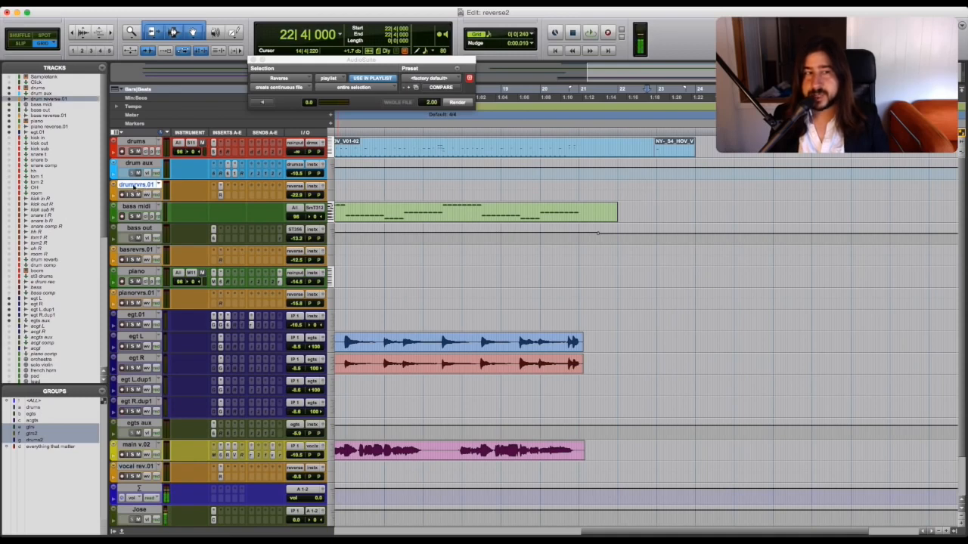
click(138, 249)
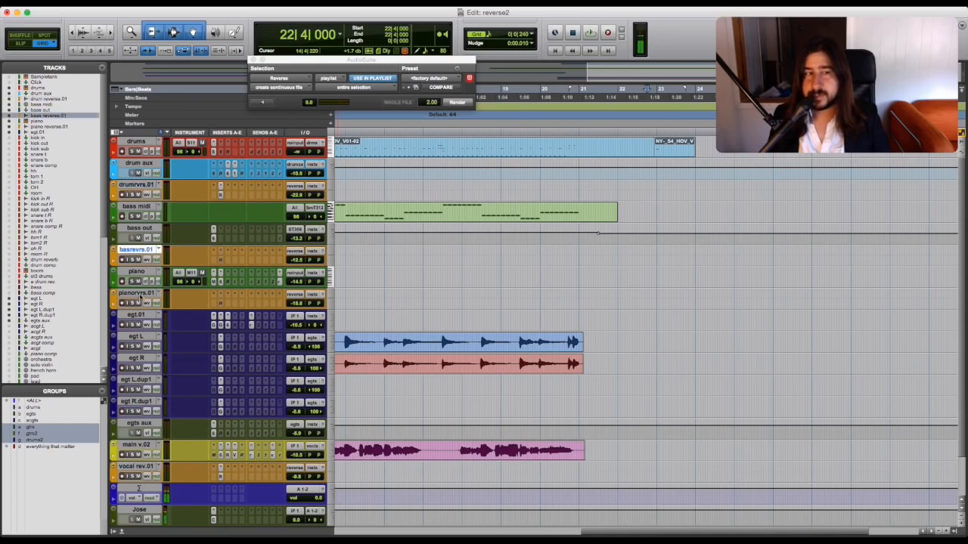
click(140, 295)
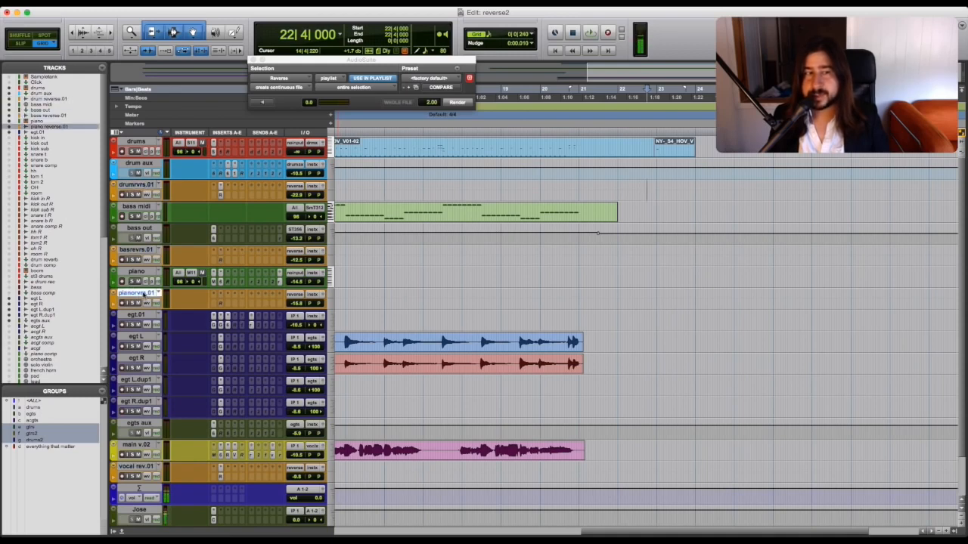
Activate the drum aux's pre-fader send to the reverse bus at 0.0 dB and check its Renaissance Reverberator insert
click(280, 152)
click(279, 175)
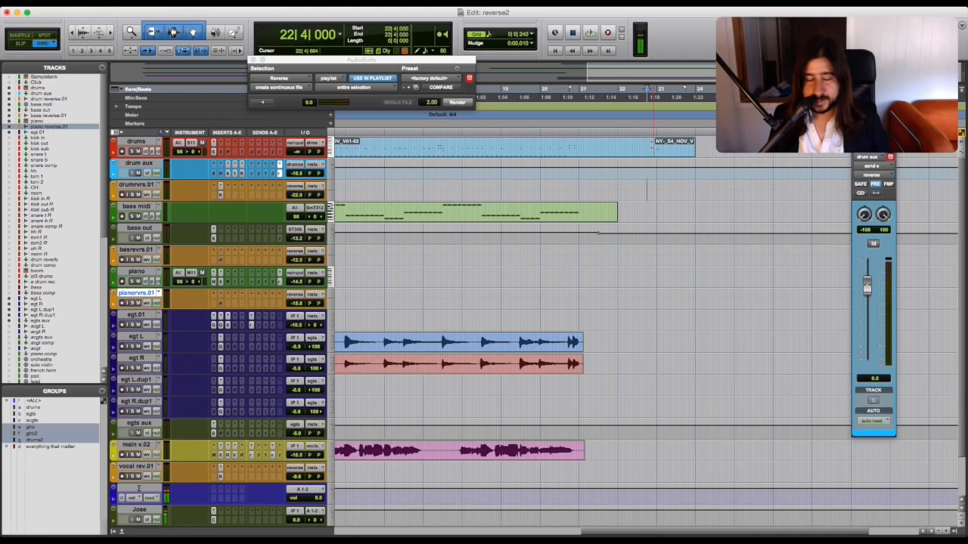
key(F8)
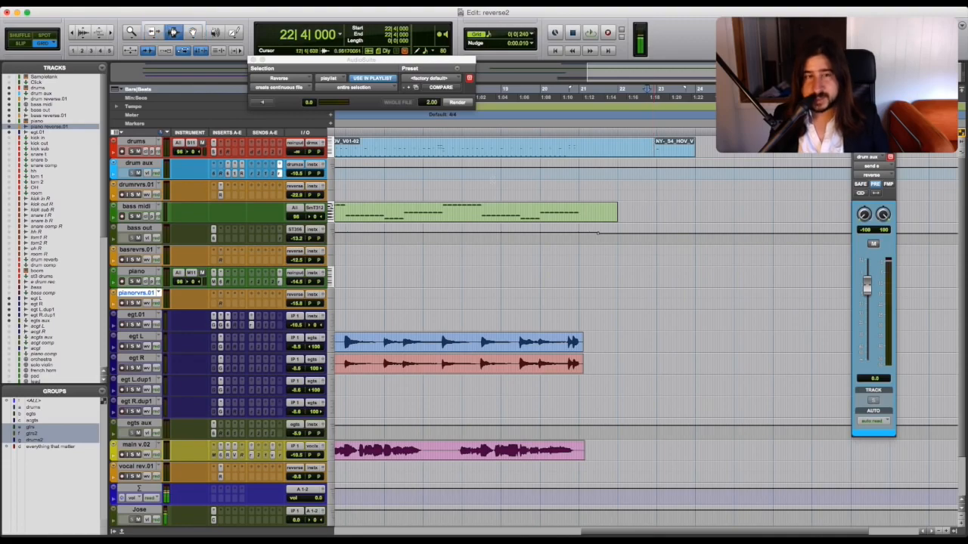
click(239, 174)
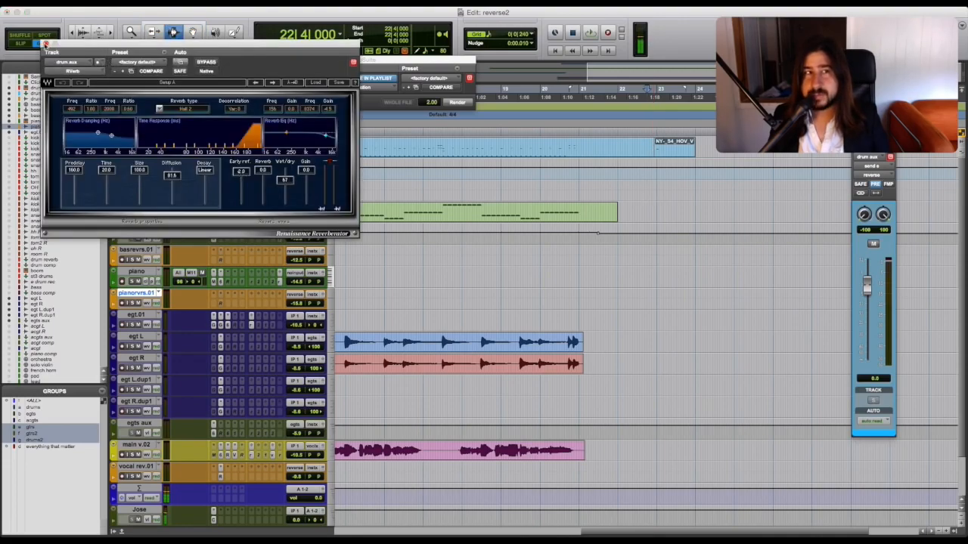
click(46, 43)
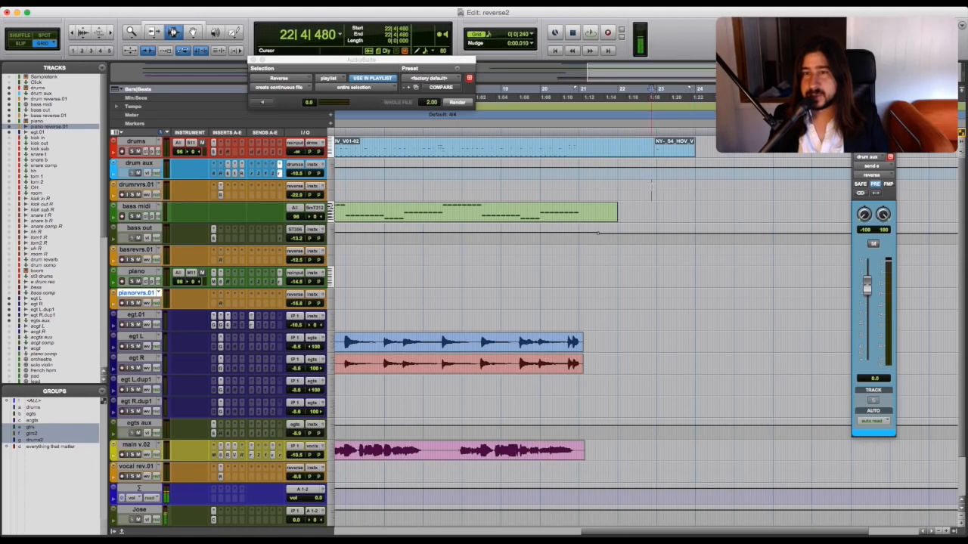
Set the edit cursor to 22|4|000 on the drum reverse track and check that track's Renaissance Compressor insert
key(super+bracketright)
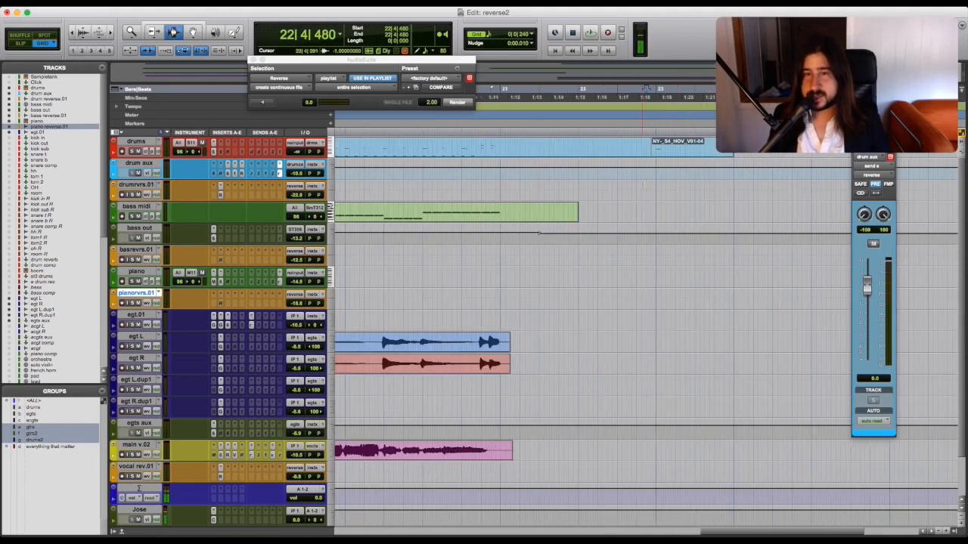
click(637, 187)
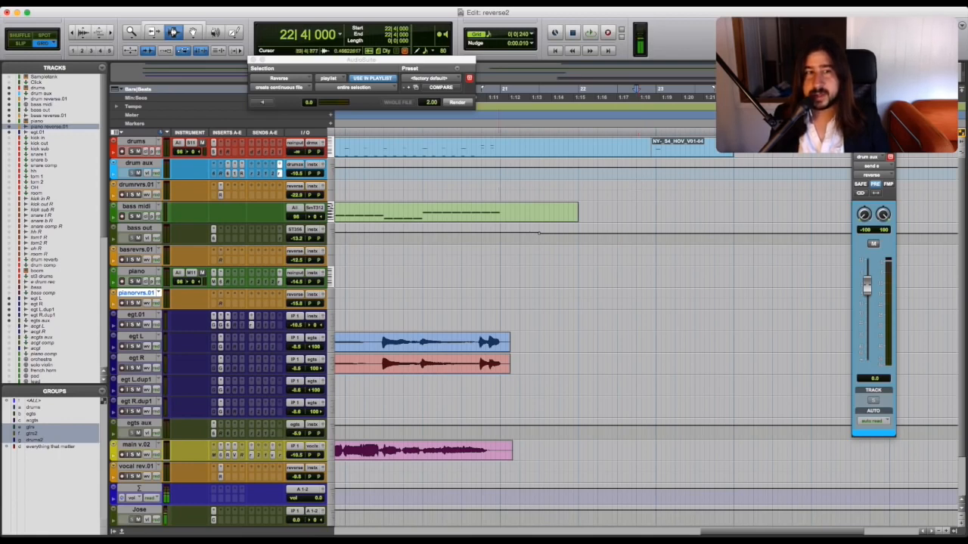
click(221, 195)
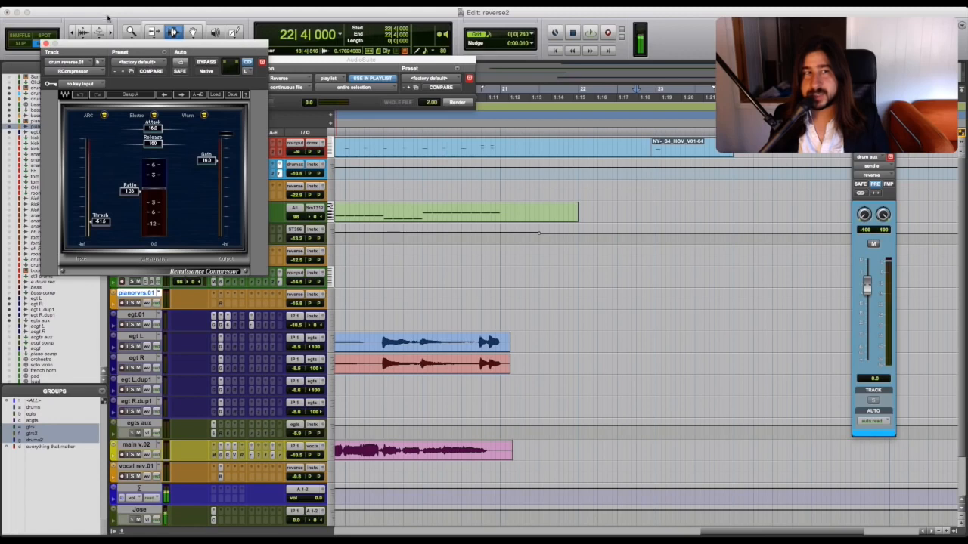
click(46, 43)
Record-enable the drum reverse track, record the drum hit's reverb tail from 22|4|000, and close the send window
key(super+space)
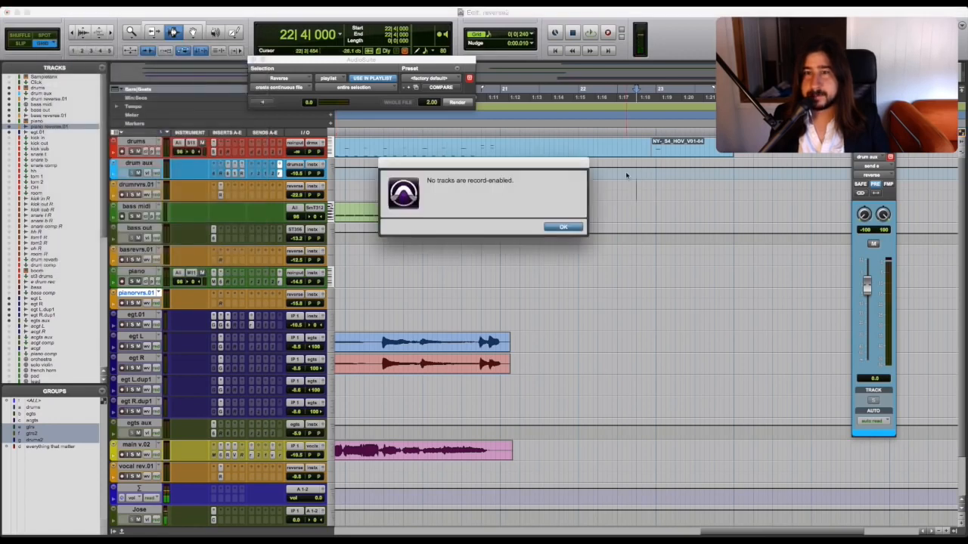
click(564, 227)
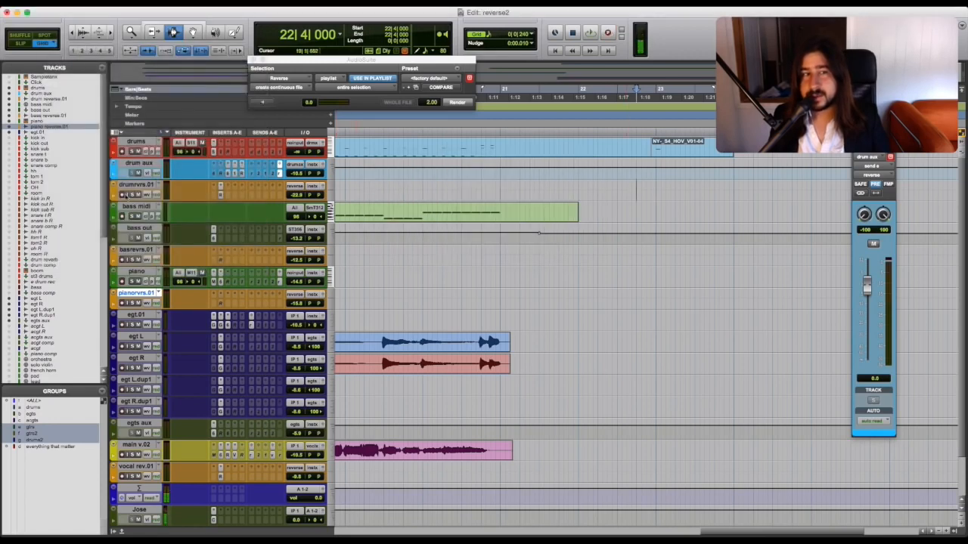
click(123, 194)
key(super+space)
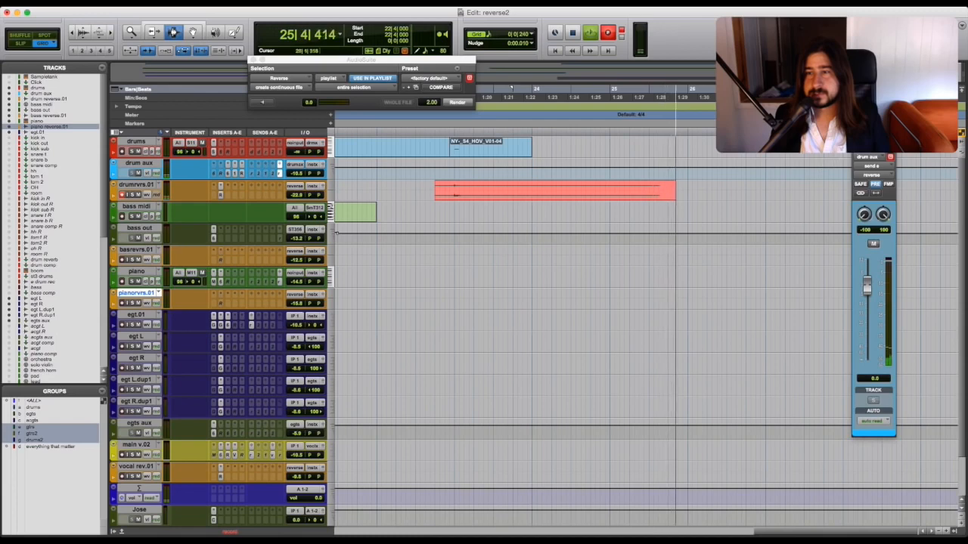
key(space)
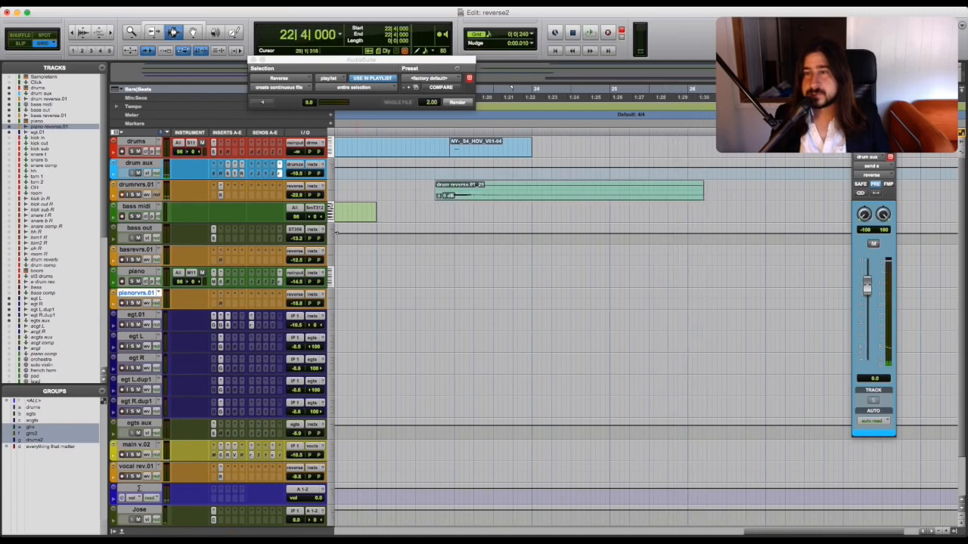
click(857, 149)
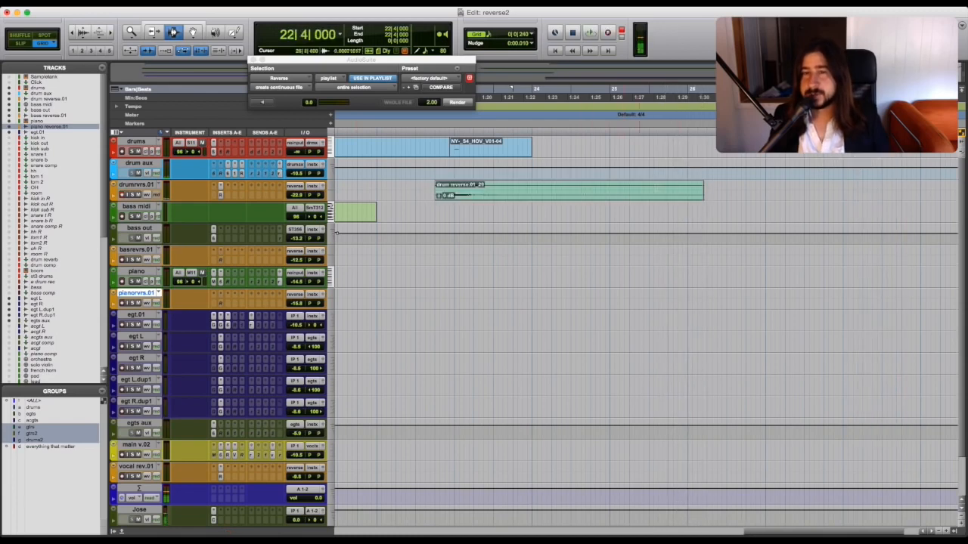
Select the whole recorded clip on the drum reverse track with the Smart tool and render it with Reverse
click(480, 189)
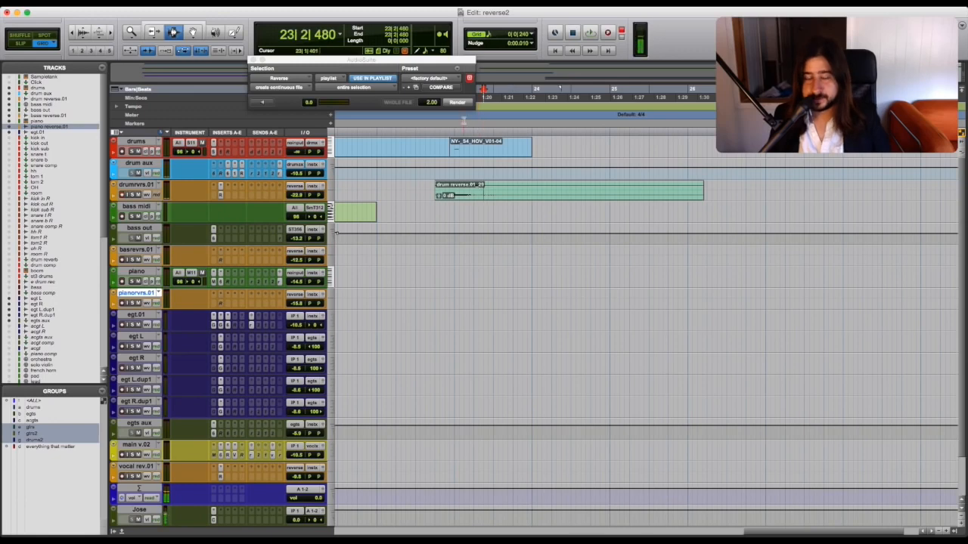
key(super+7)
click(512, 197)
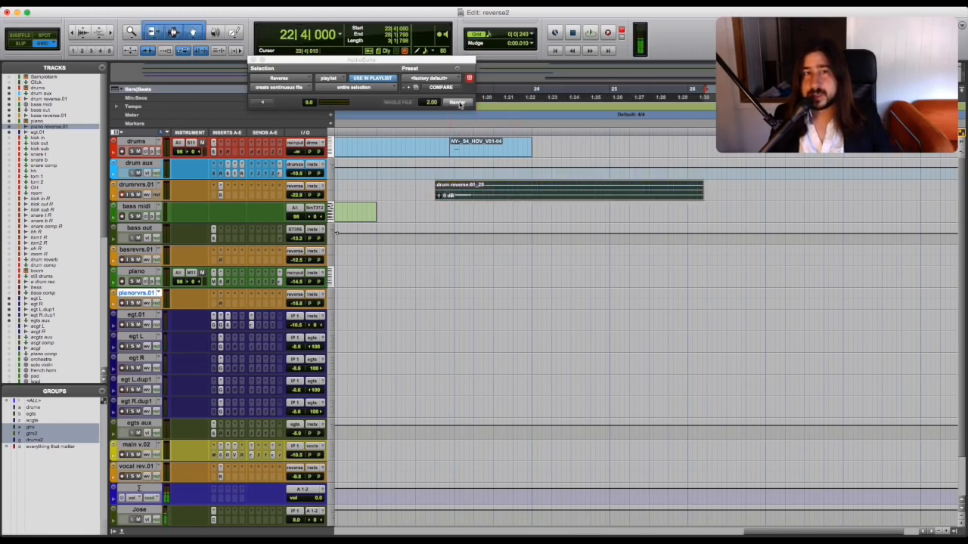
click(458, 103)
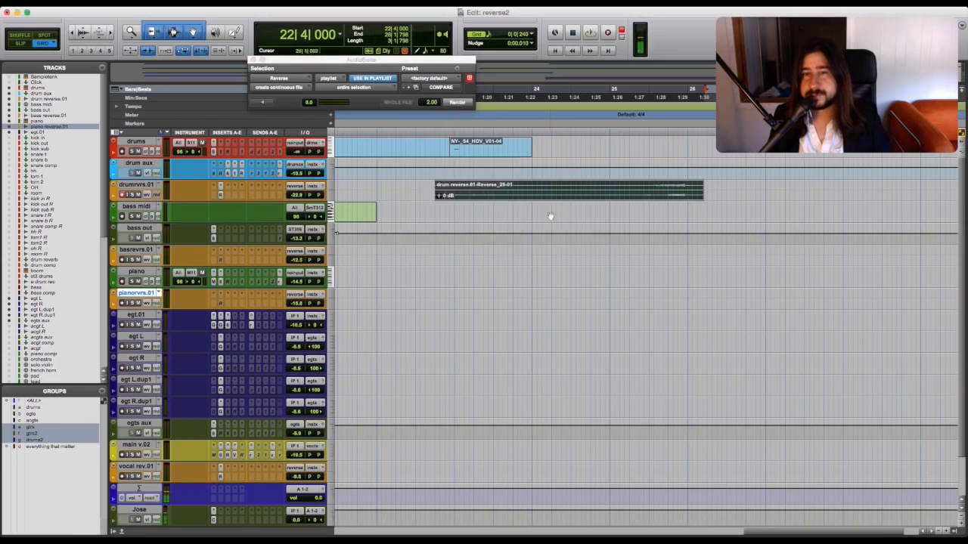
Move the reversed drum clip earlier so it starts at 10|4|480 and leads into the drum entrance at bar 14
key(super+bracketleft)
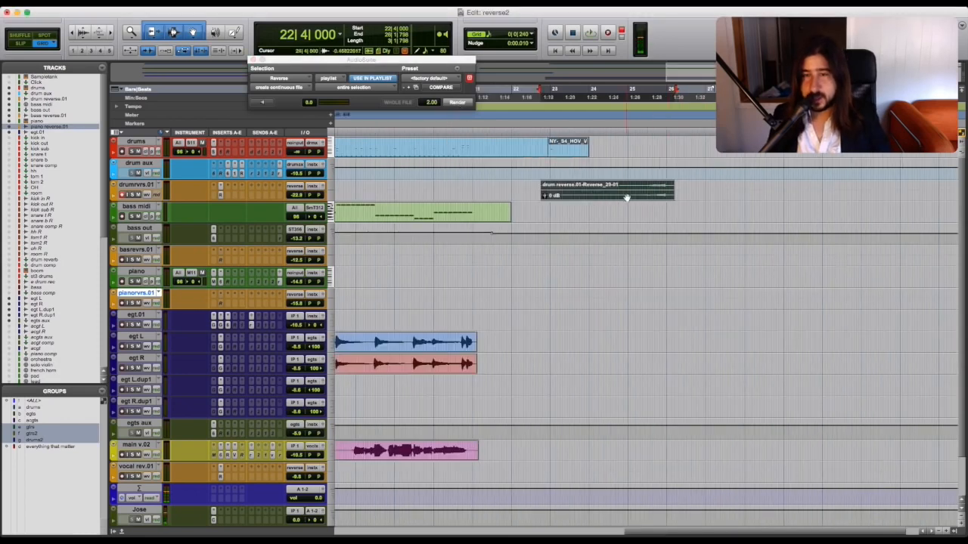
drag(627, 197, 522, 187)
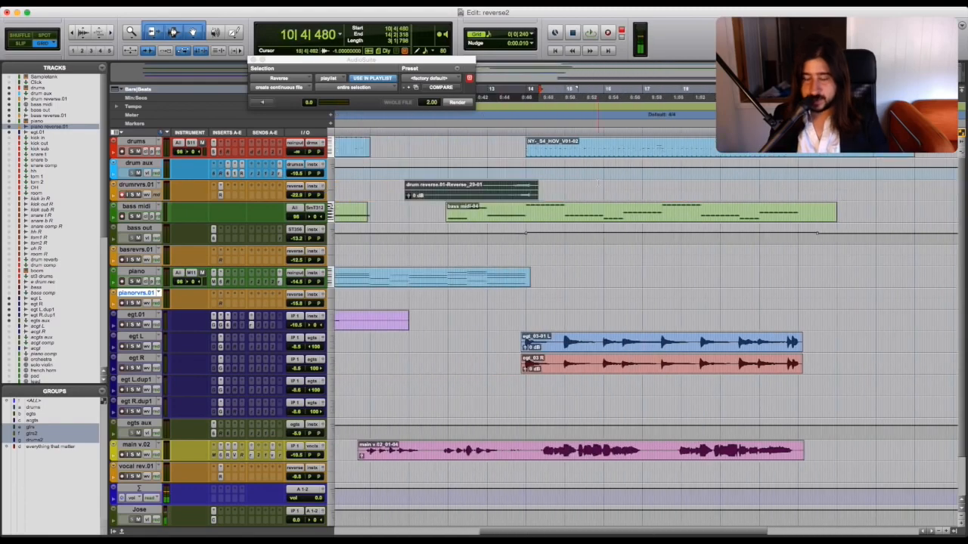
Cut the reversed drum clip off at bar 14 and give its end a short fade-out from 14|1|000 to 14|1|240
key(super+bracketright)
scroll(664, 185, right, 5)
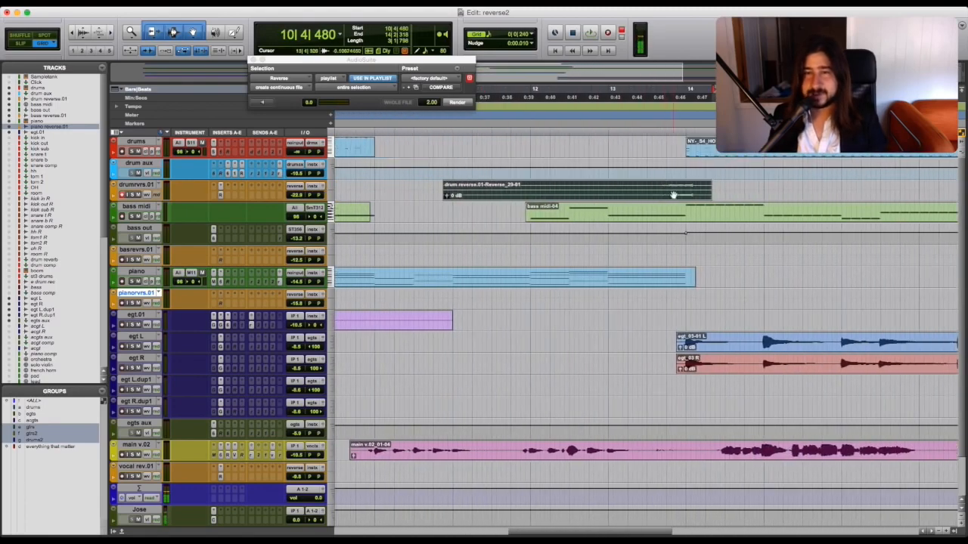
click(669, 198)
mouse_move(671, 198)
mouse_down()
mouse_move(710, 195)
mouse_move(687, 195)
mouse_up()
key(Delete)
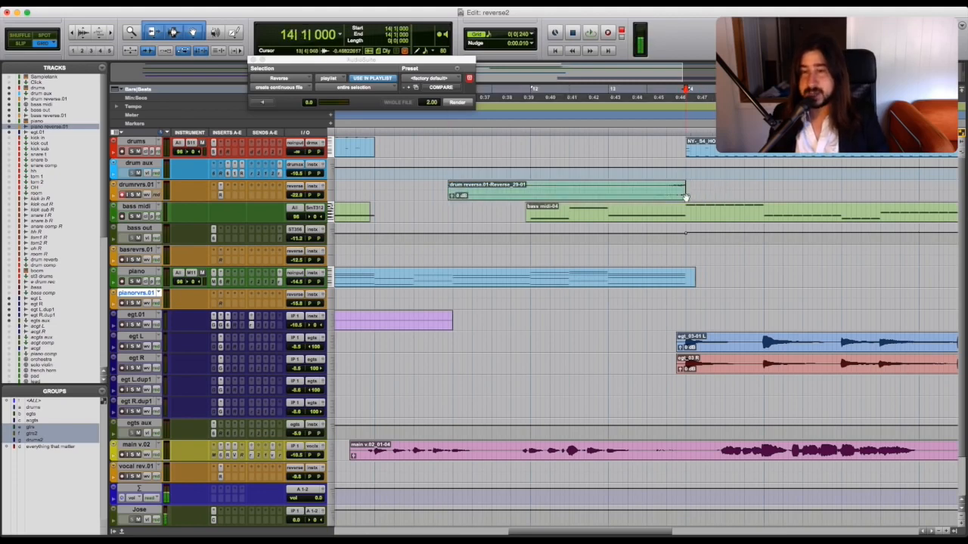
click(686, 184)
click(688, 184)
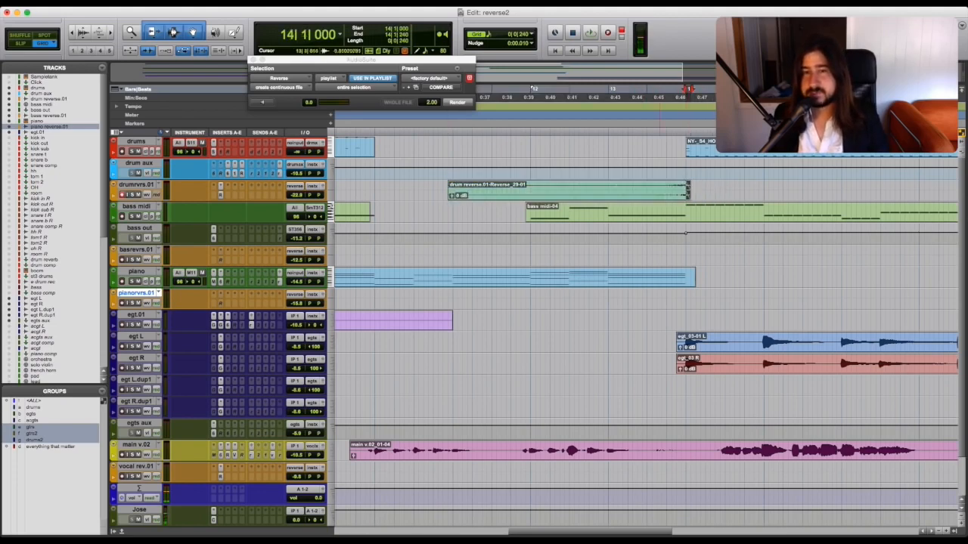
Play the arrangement from 12|1|000 to hear the reversed drum reverb lead into bar 14
click(533, 185)
key(space)
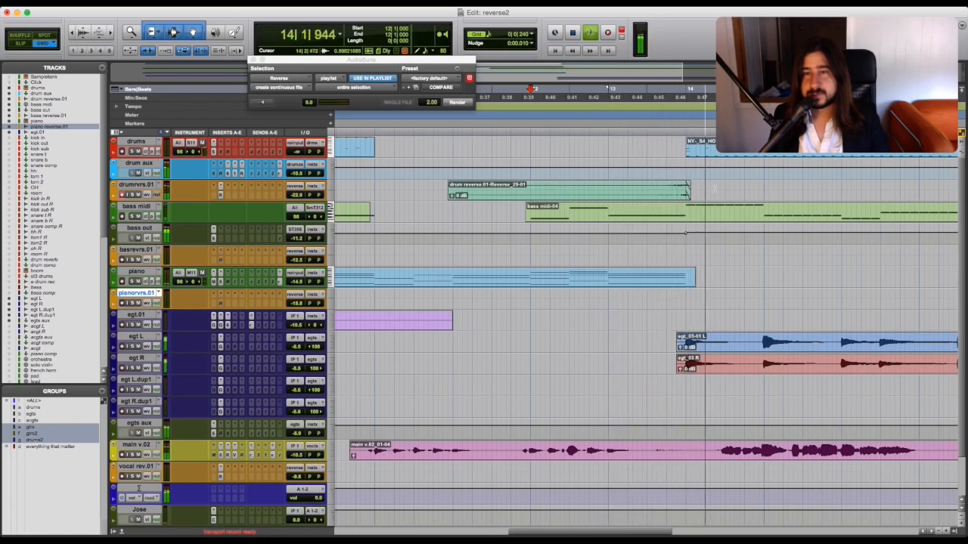
Shift the reversed drum clip slightly earlier and give its end a short fade-out just past 14|1|000
key(space)
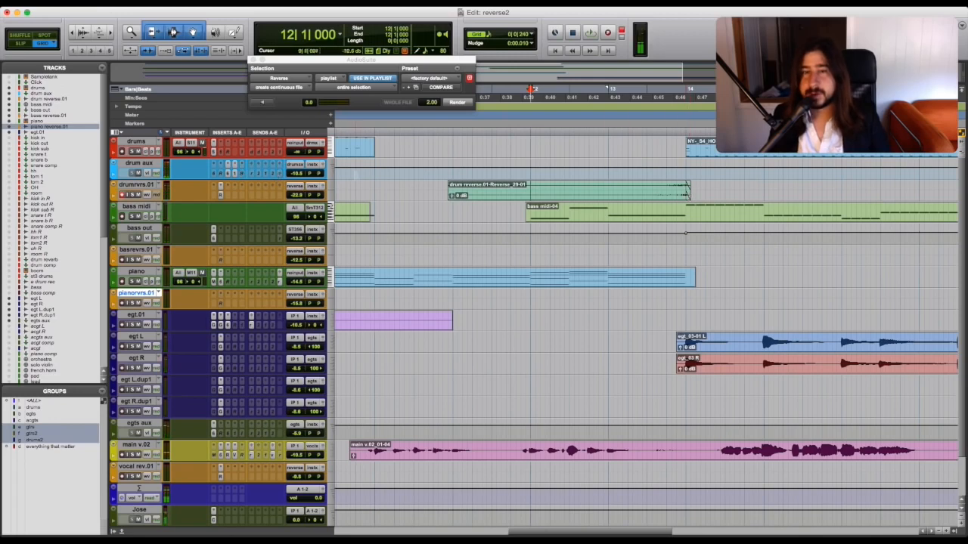
mouse_move(690, 195)
mouse_down()
mouse_move(732, 195)
mouse_move(685, 190)
mouse_up()
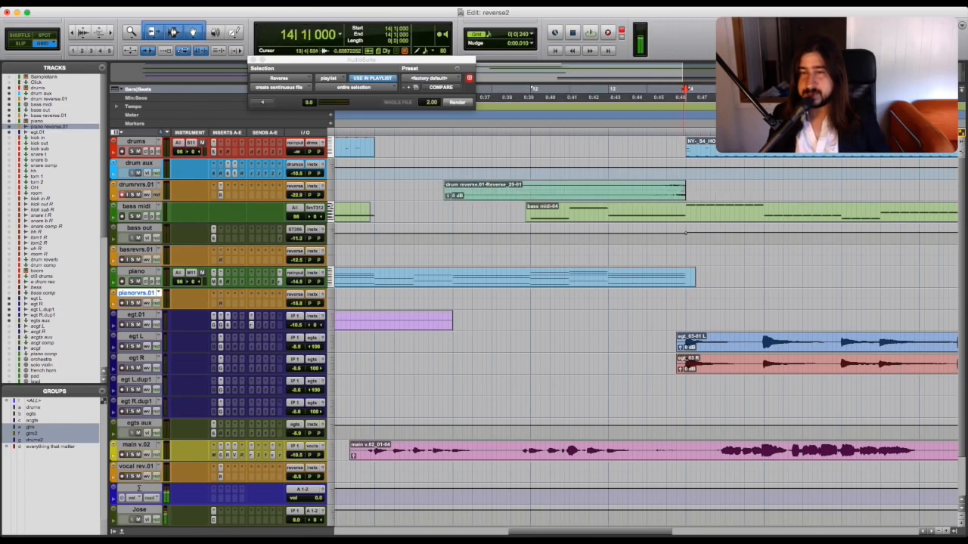
click(683, 184)
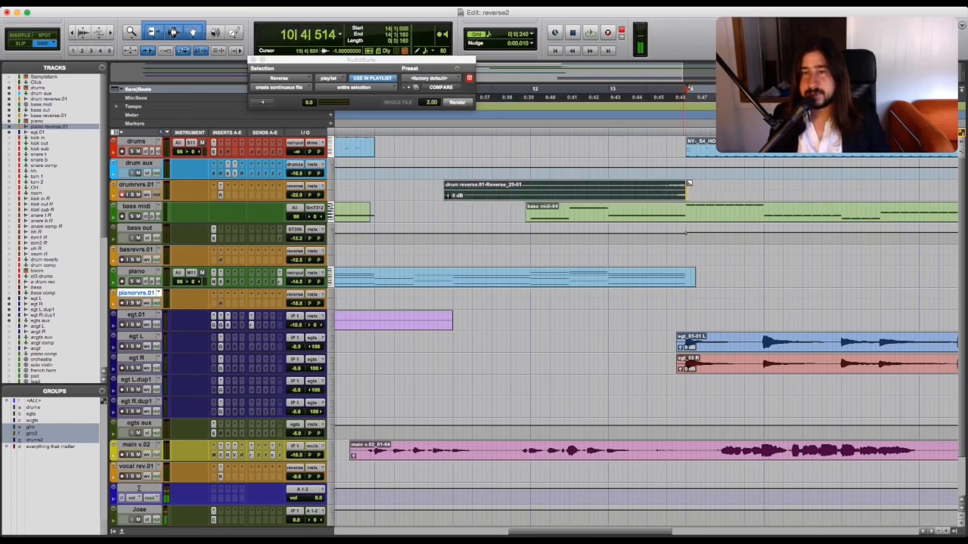
click(687, 185)
Play the arrangement from 12|4|240 to check the adjusted reversed drum clip leading into bar 14
click(613, 184)
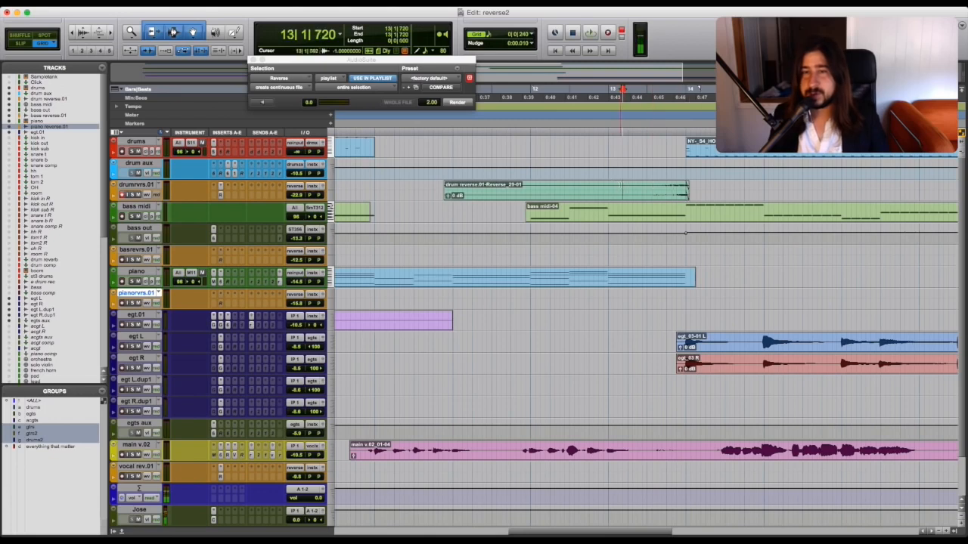
click(594, 185)
key(space)
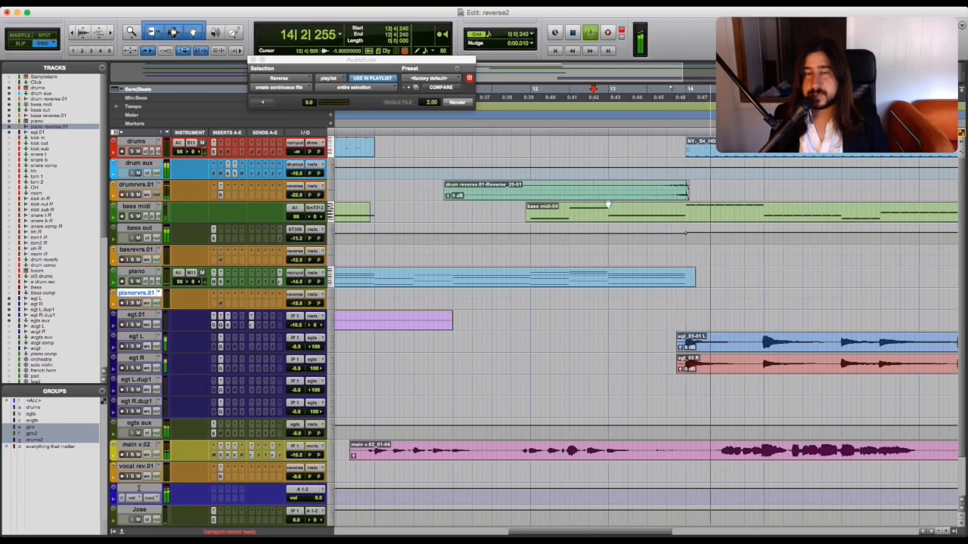
key(space)
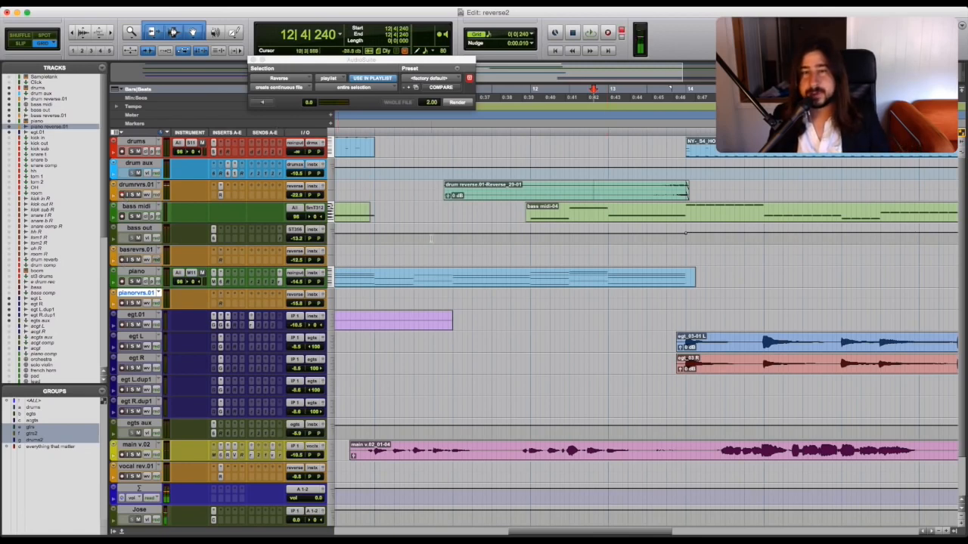
Solo the bass midi track briefly and listen to its note from 13|1|000
click(608, 208)
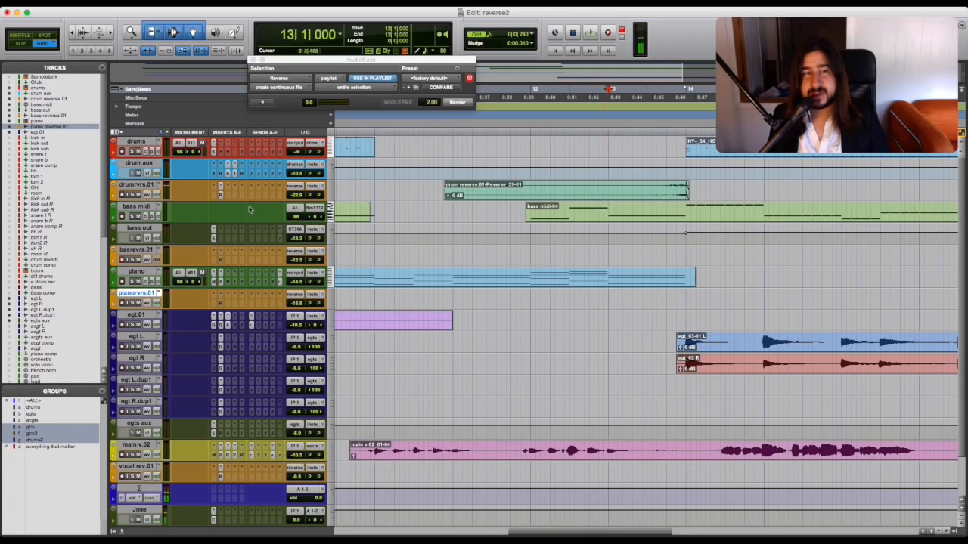
click(131, 217)
key(space)
click(131, 217)
key(space)
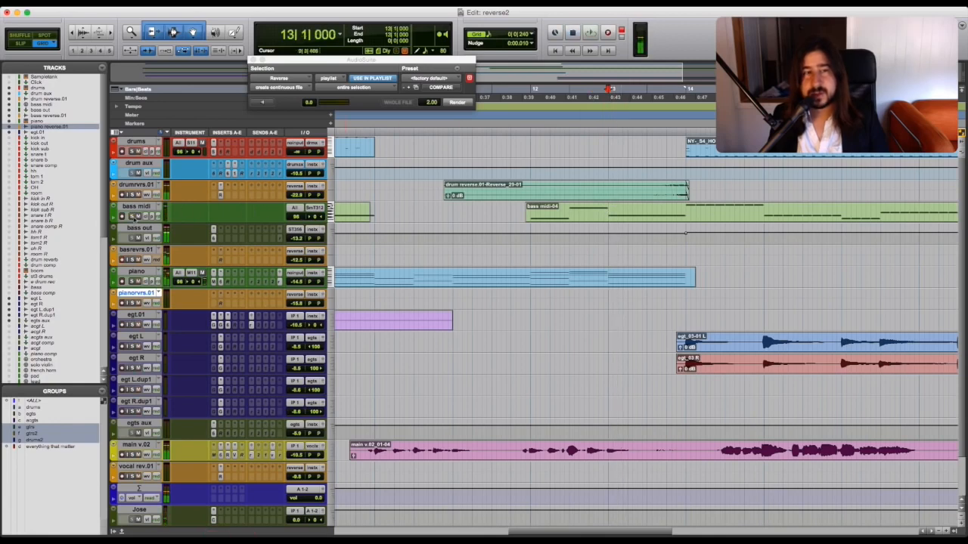
Activate the reverse send on bass out and record the bass reverb from 13|1|000 to 14|1|000 onto the armed bass reverse track
drag(608, 213, 687, 213)
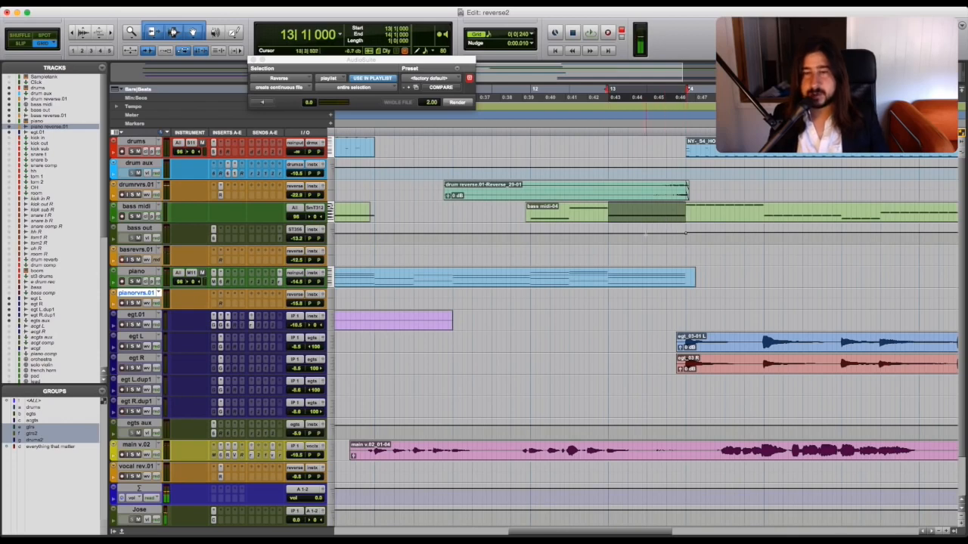
click(122, 259)
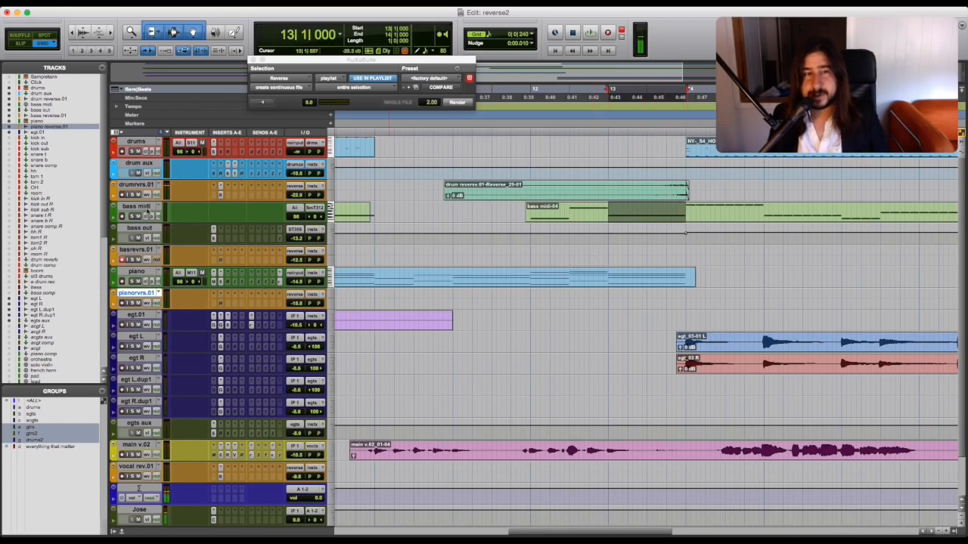
click(279, 238)
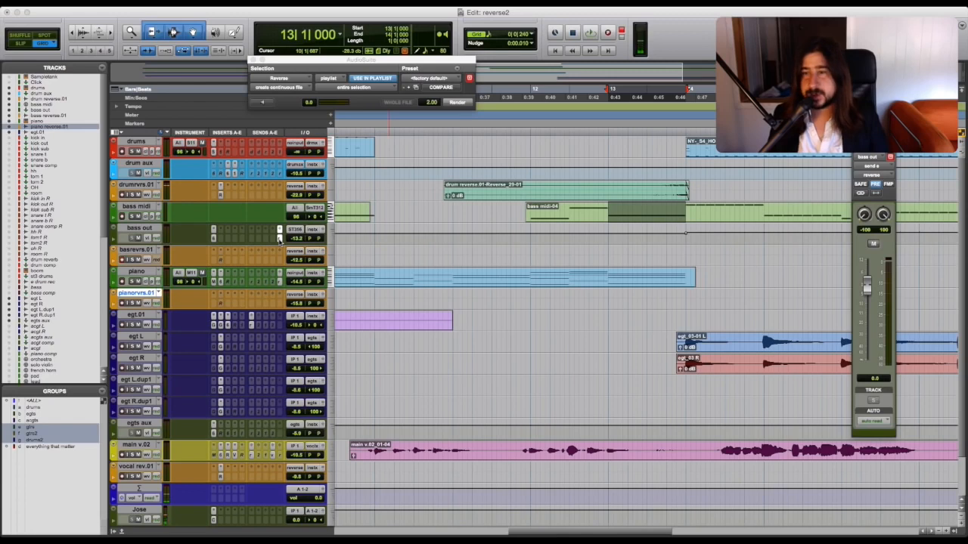
key(super+space)
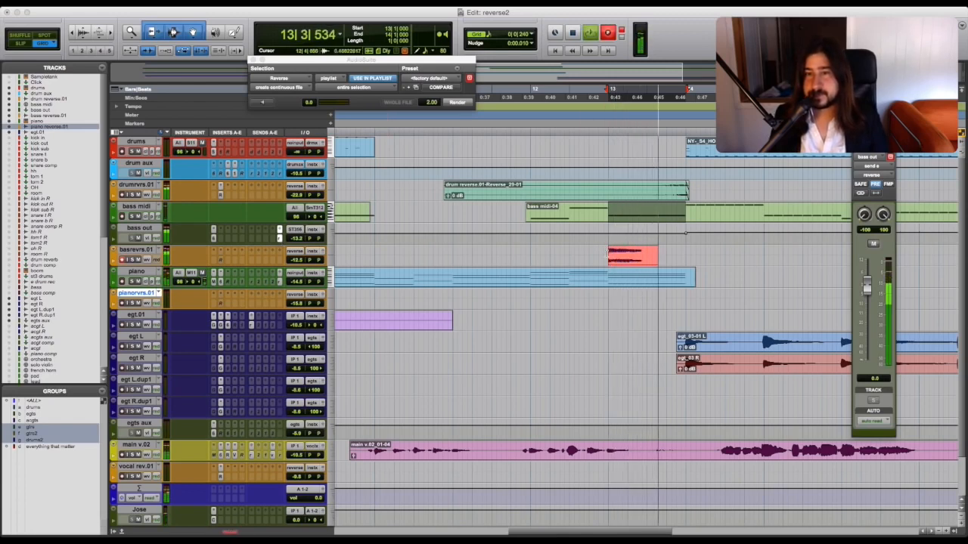
key(space)
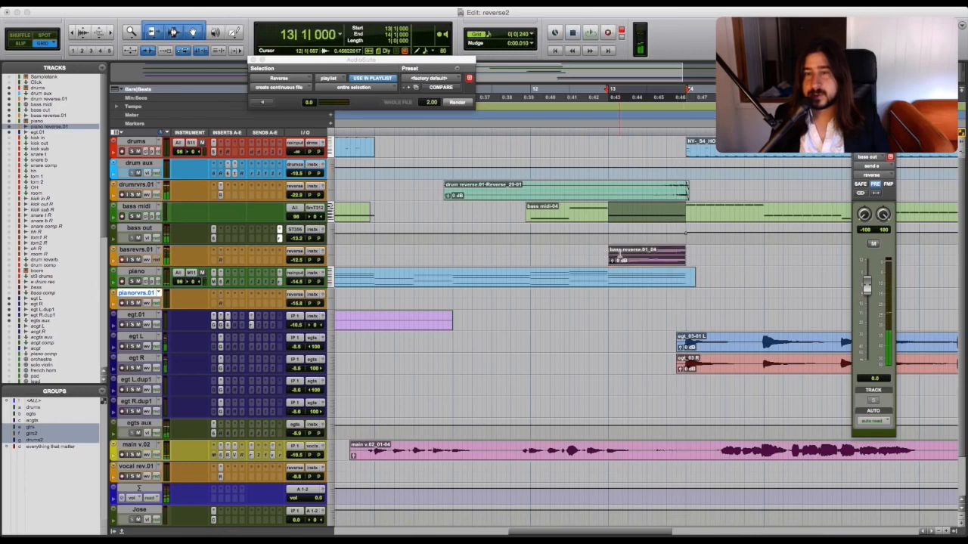
Render the recorded bass reverb clip with Reverse and play the transition from 12|4|240
click(458, 103)
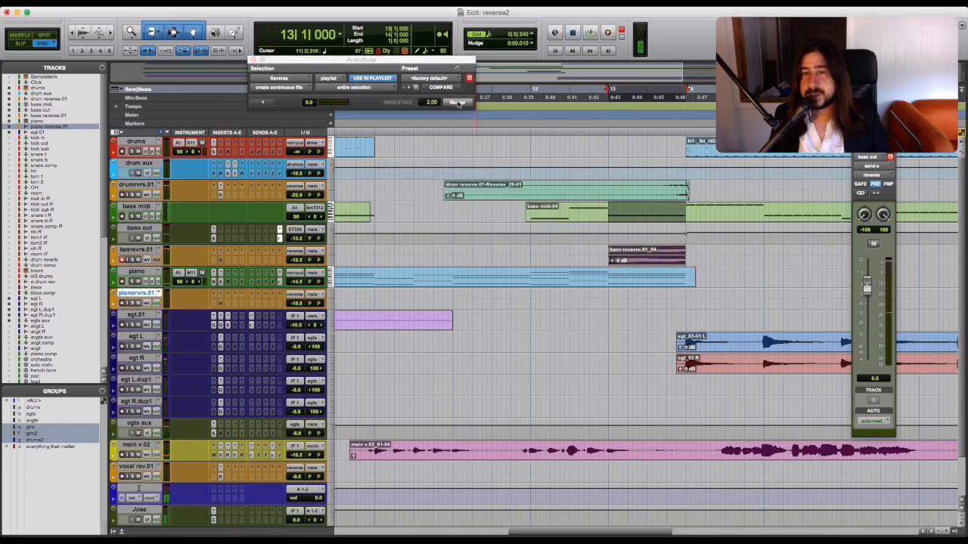
click(595, 250)
key(space)
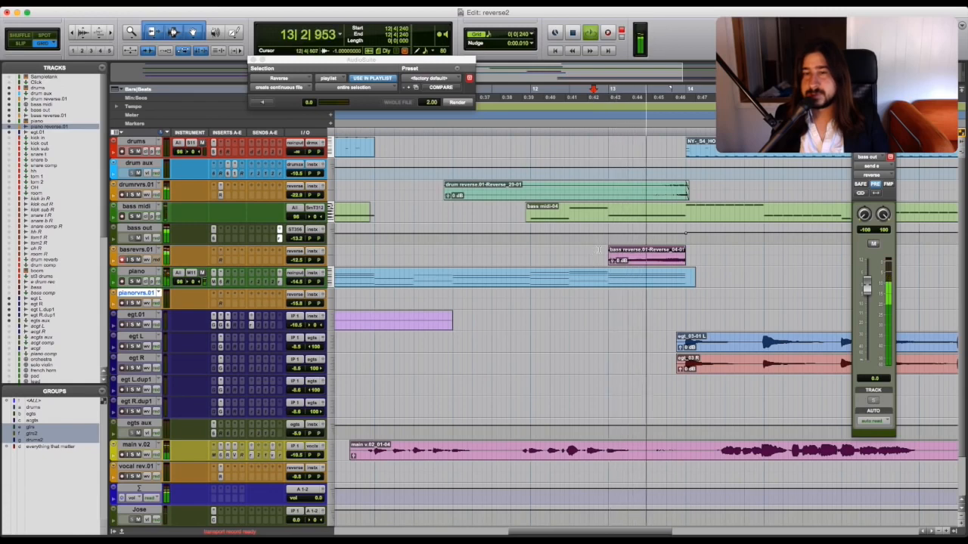
key(space)
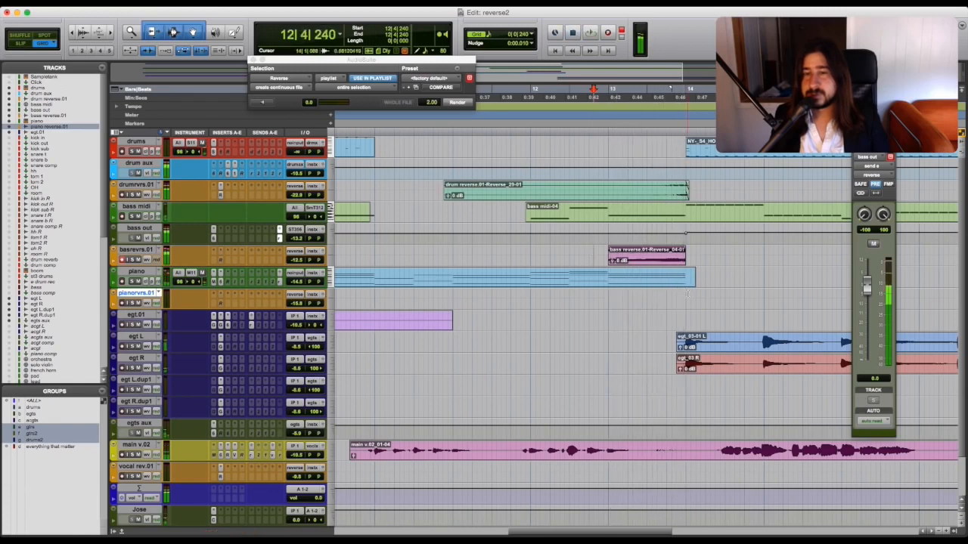
Listen to the arrangement from 13|1|000 and 15|1|000 to find a guitar chord suitable for reversing
scroll(617, 283, down, 3)
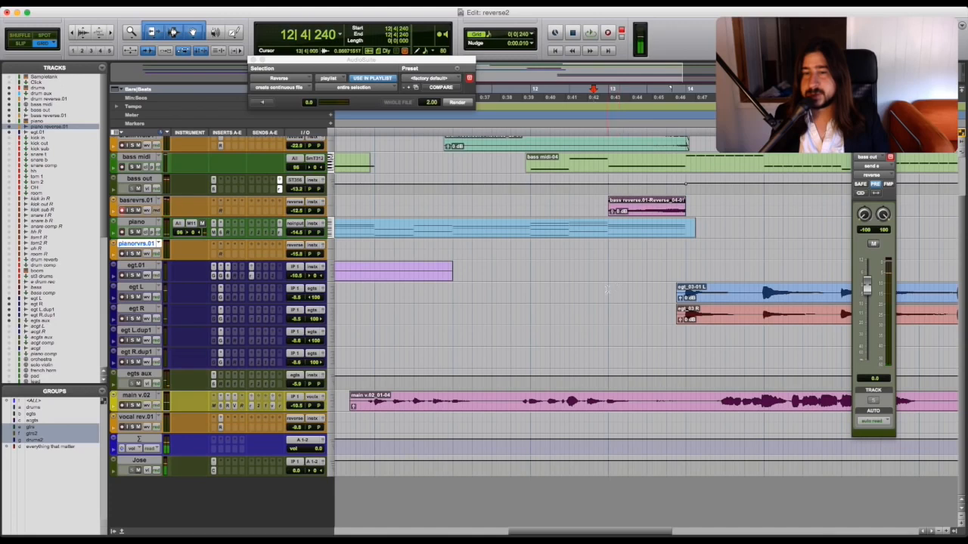
click(617, 288)
key(space)
key(space)
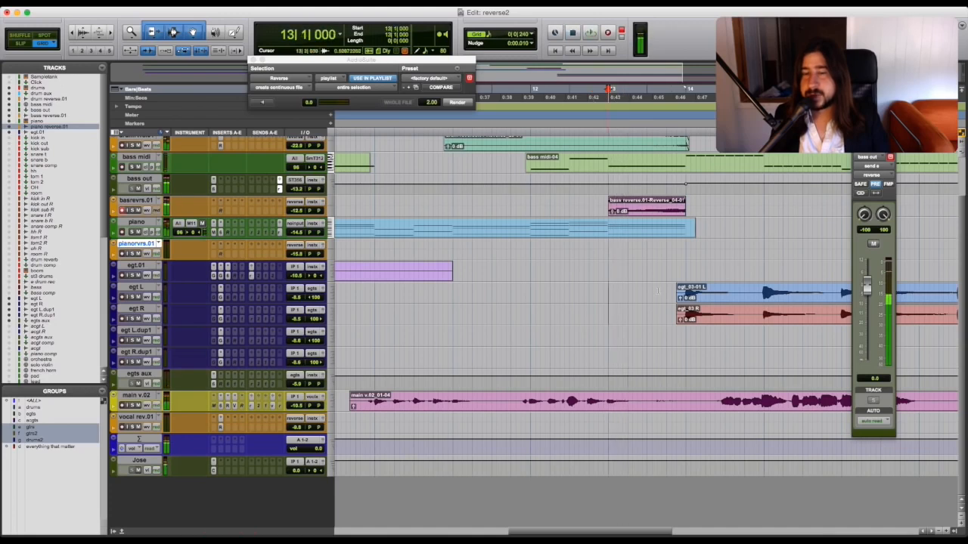
click(763, 291)
key(space)
key(space)
Copy the egt L and egt R guitar chord in bar 15 to 12|1|000 and render the copy with Reverse
drag(842, 293, 764, 312)
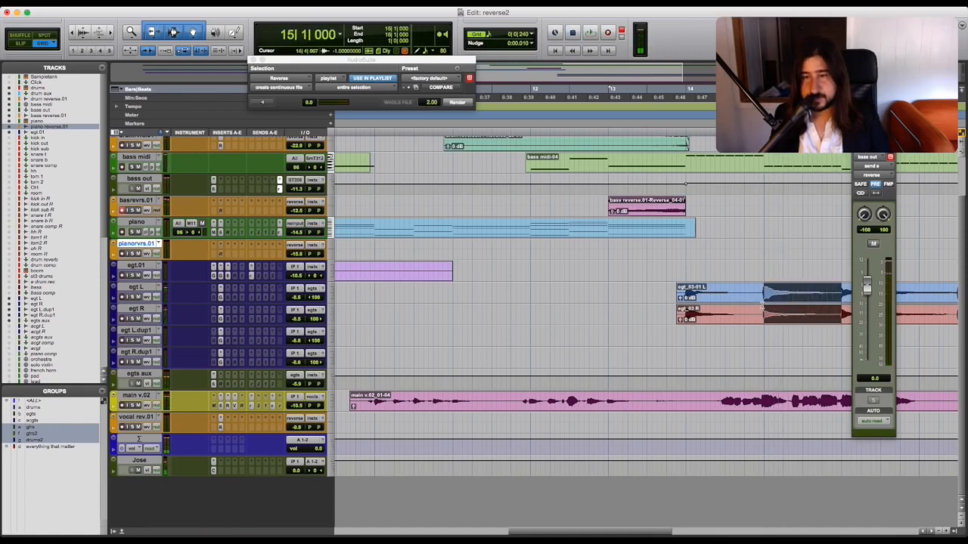
click(532, 289)
key(super+v)
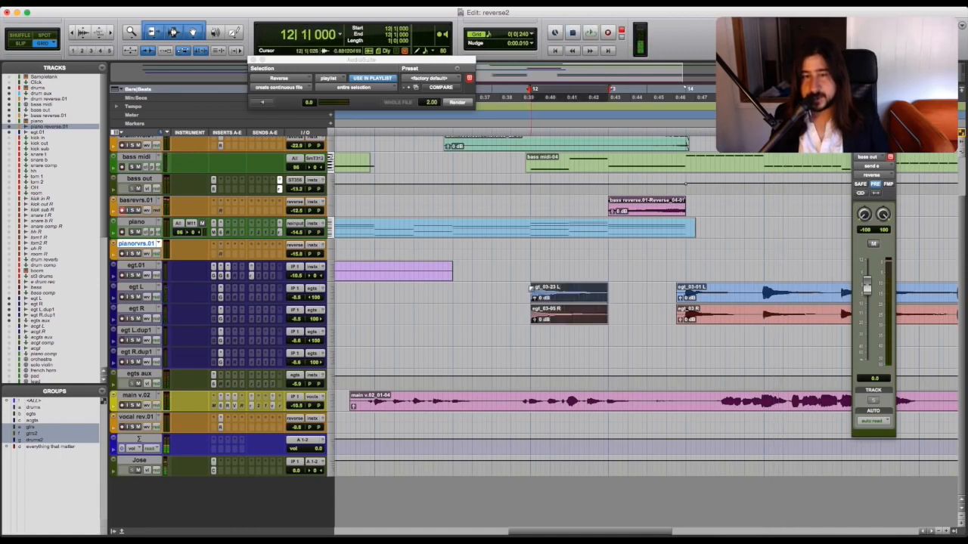
click(456, 102)
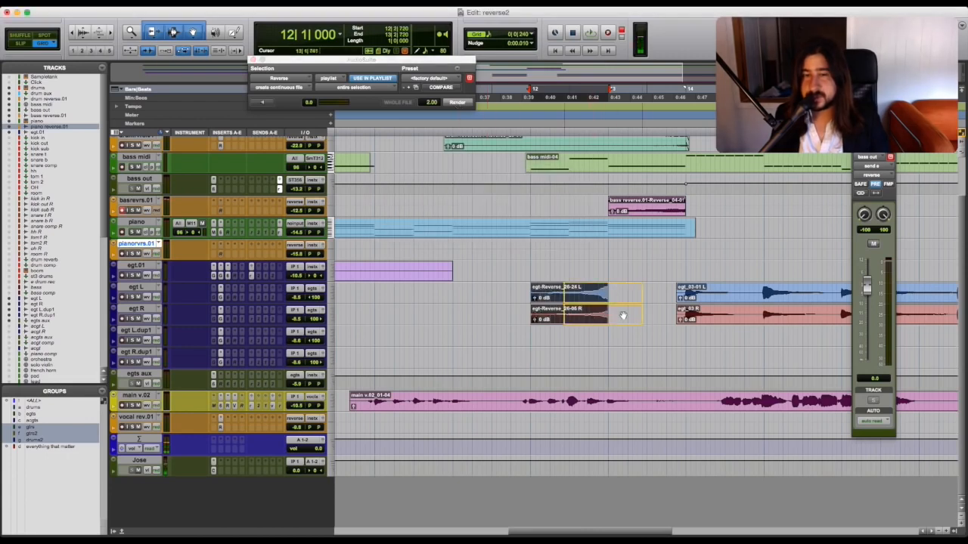
Move the reversed guitar clips to start at 13|1|480 and make the original guitar clips begin at 14|1|000 against them
drag(679, 311, 705, 300)
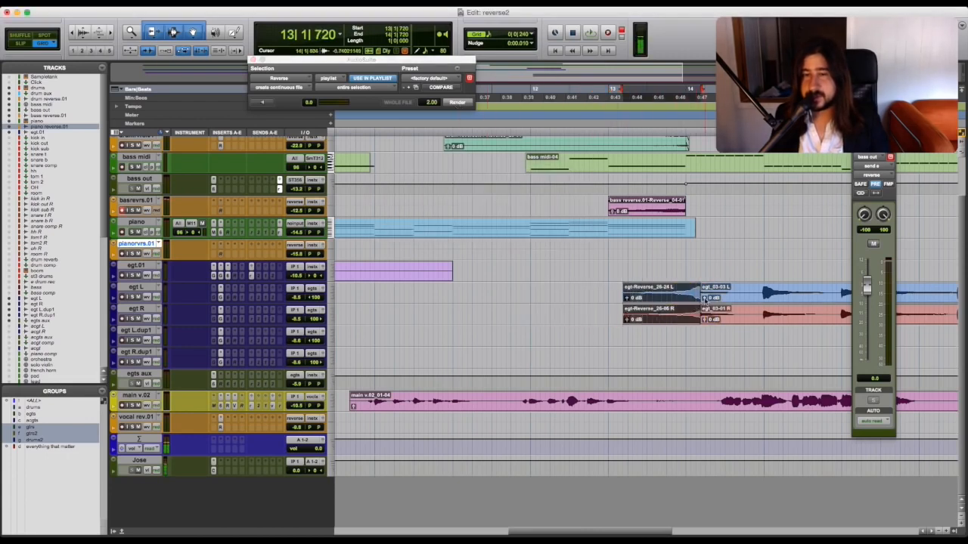
click(704, 313)
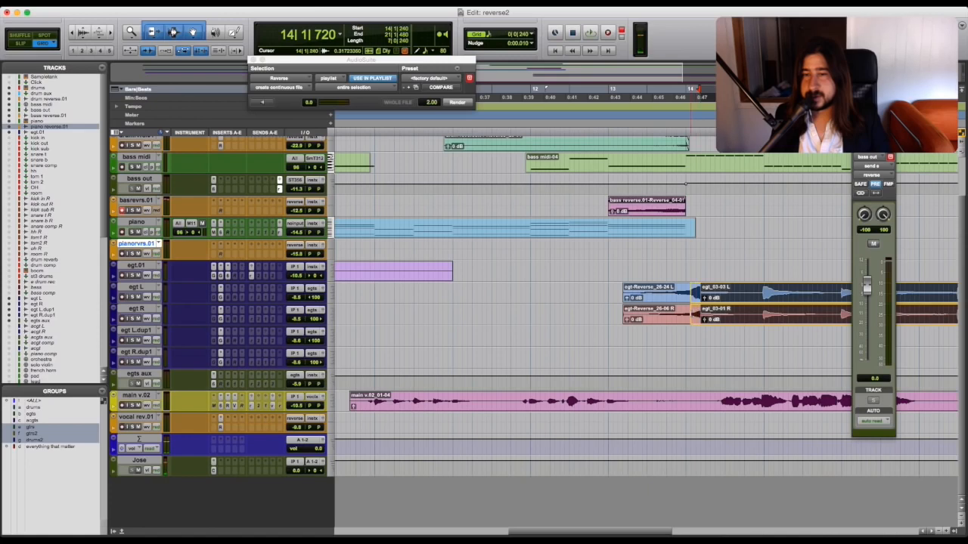
drag(686, 311, 668, 314)
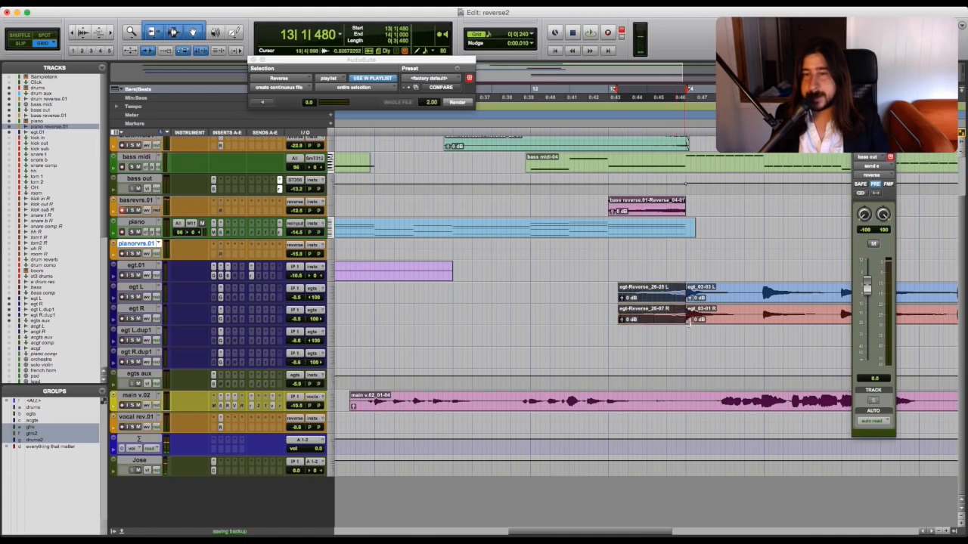
Add a fade-in from 13|1|480 to 13|2|000 on the reversed guitar clips and play the transition from 13|1|000
click(610, 289)
key(space)
key(space)
drag(620, 286, 629, 286)
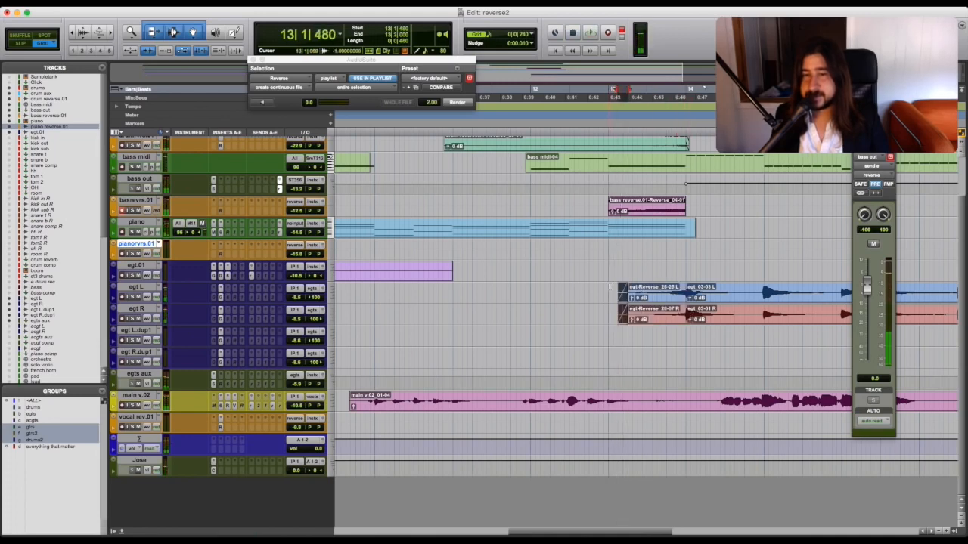
key(space)
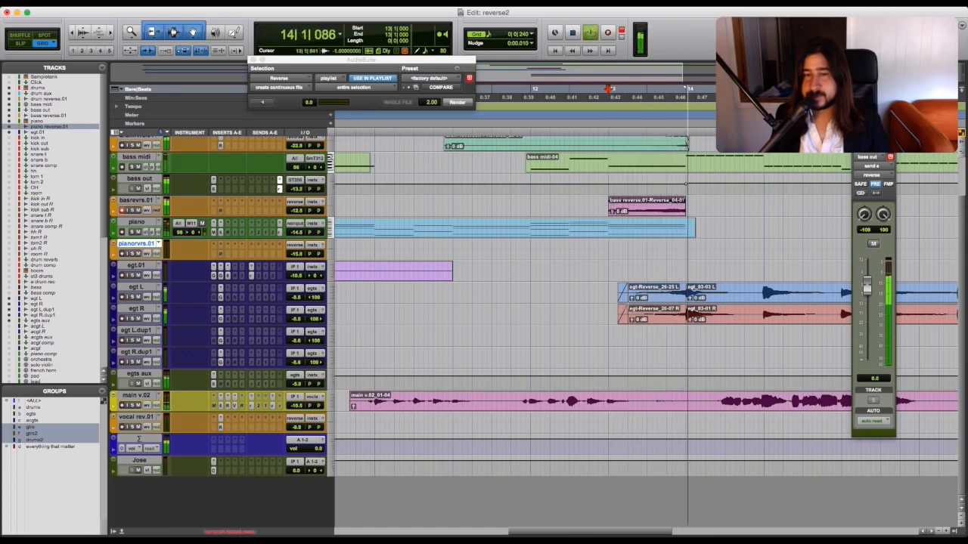
key(space)
click(632, 301)
drag(618, 306, 629, 306)
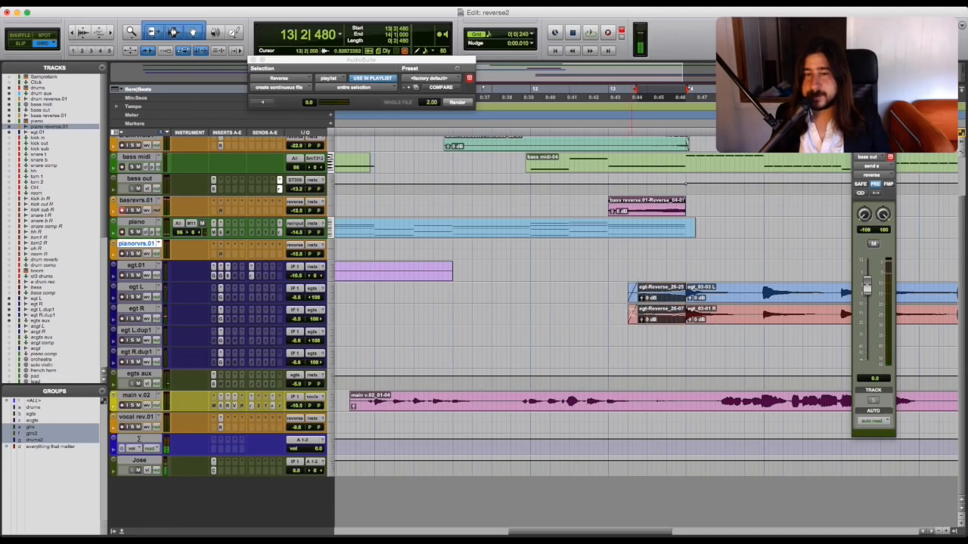
key(super+z)
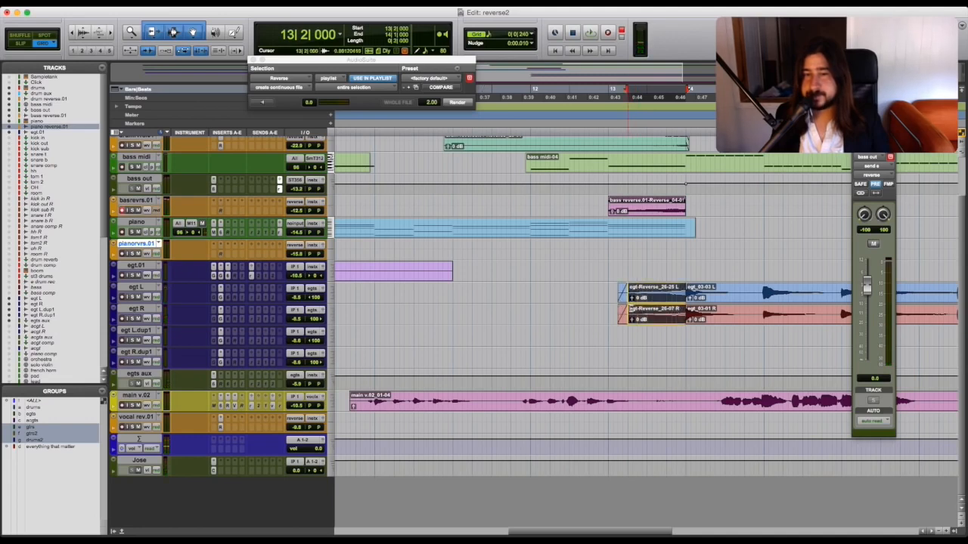
Trim the start of the reversed guitar clips to 13|1|720 and play the transition from 13|1|480
drag(617, 306, 623, 307)
key(space)
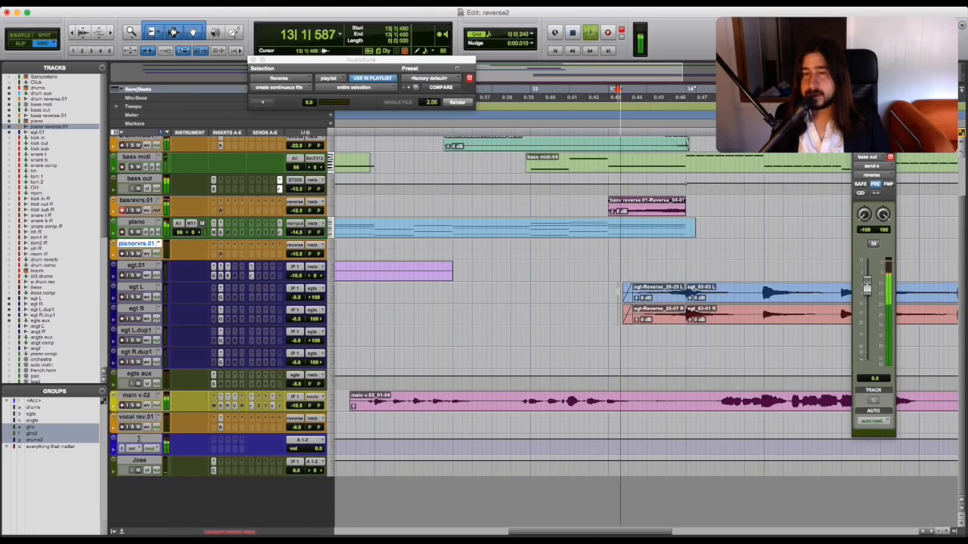
key(space)
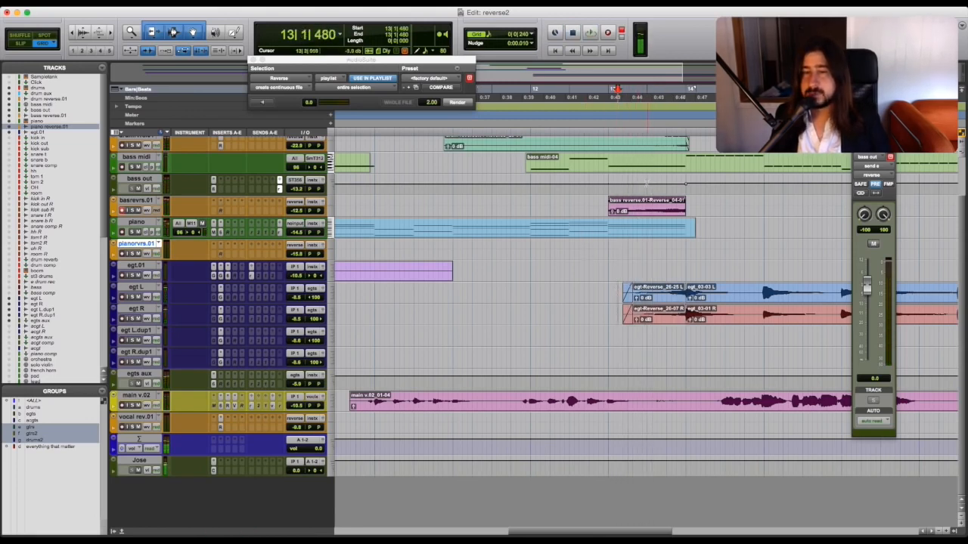
Make the reverse send on the bass out track inactive
scroll(646, 182, up, 3)
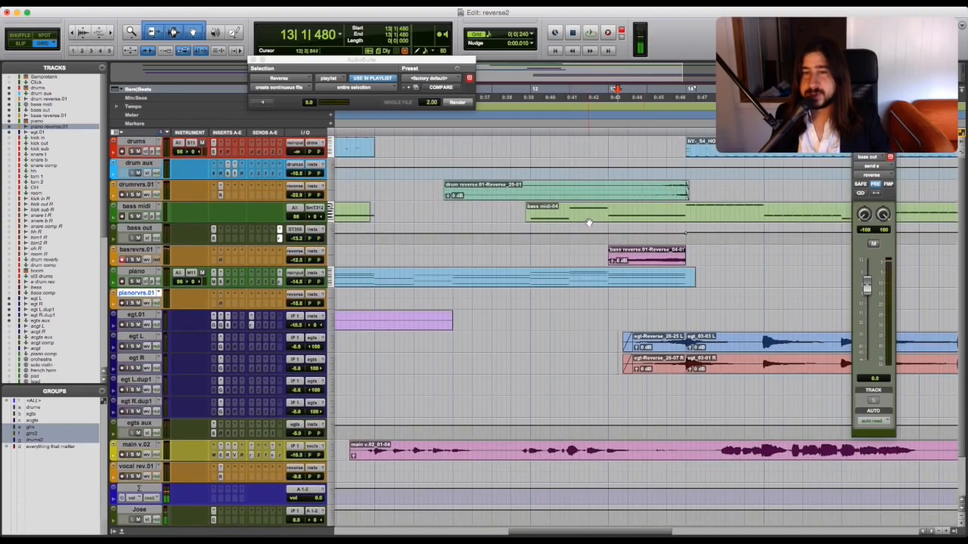
scroll(606, 223, left, 5)
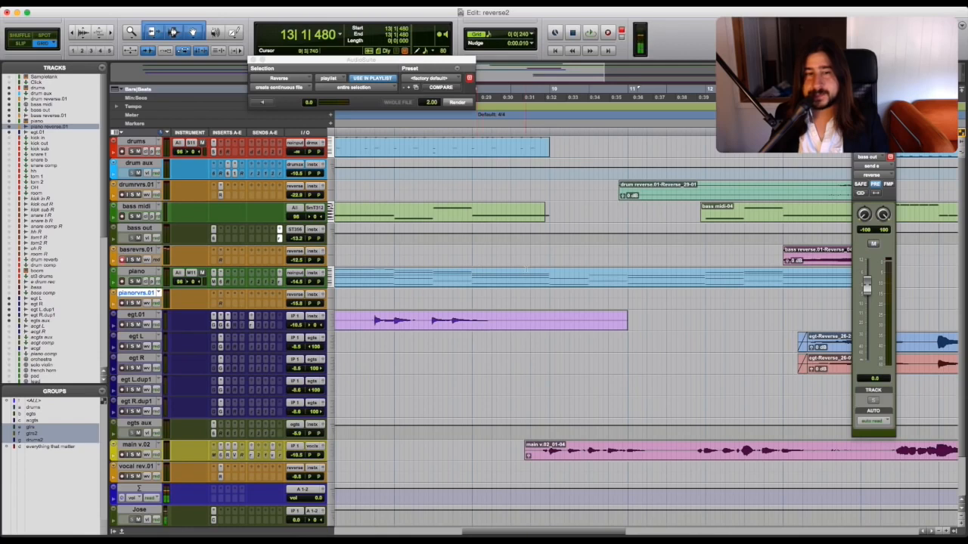
ctrl+super+click(279, 241)
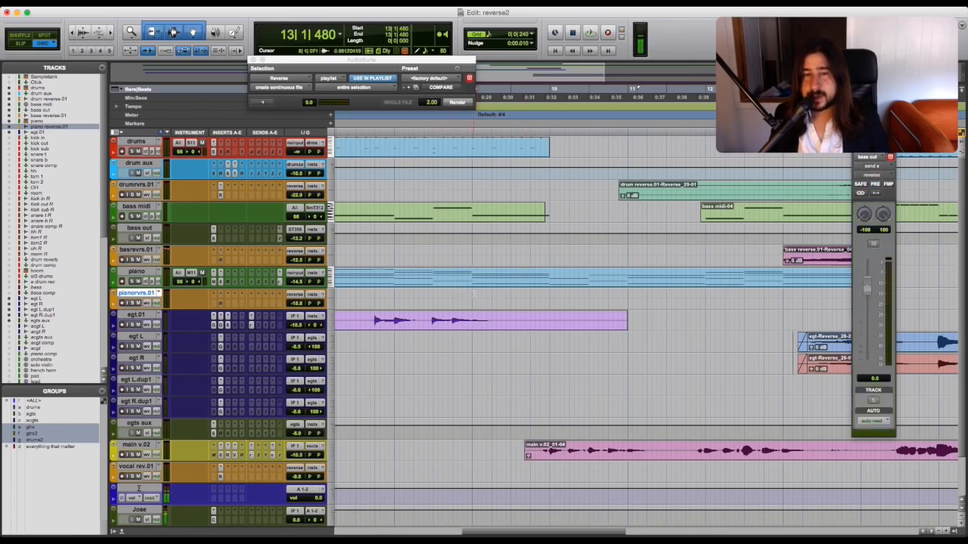
Play the arrangement from 10|1|000 to hear the reversed drum, bass and guitar clips build into bar 14
scroll(466, 296, left, 5)
scroll(465, 296, right, 2)
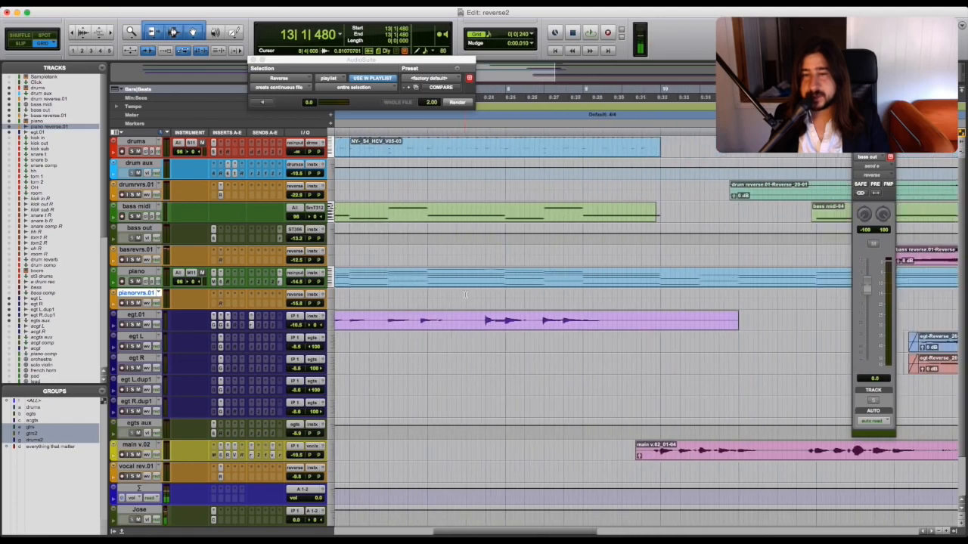
click(659, 296)
key(space)
scroll(583, 297, right, 4)
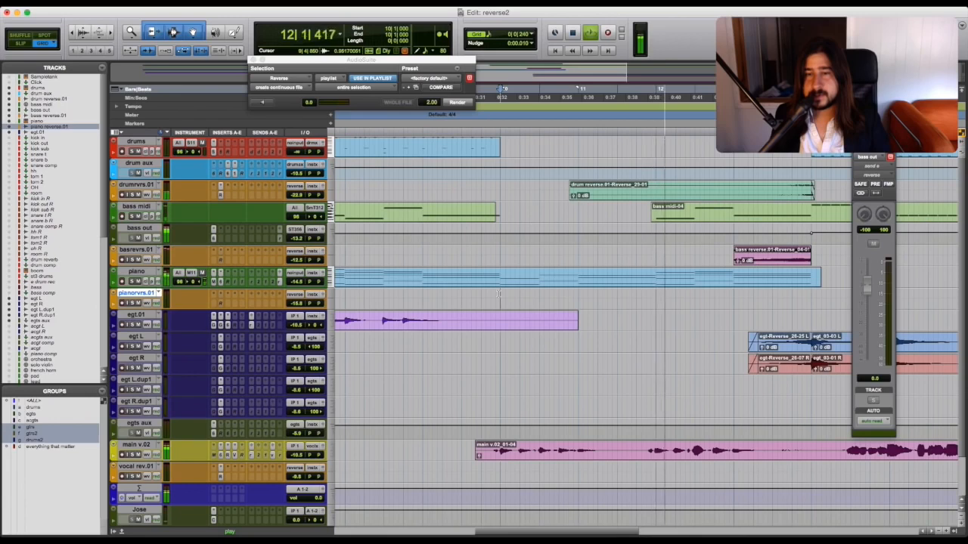
Record the piano through its reverse send onto the piano reverse track, starting at 10|1|000 and running to bar 14
key(space)
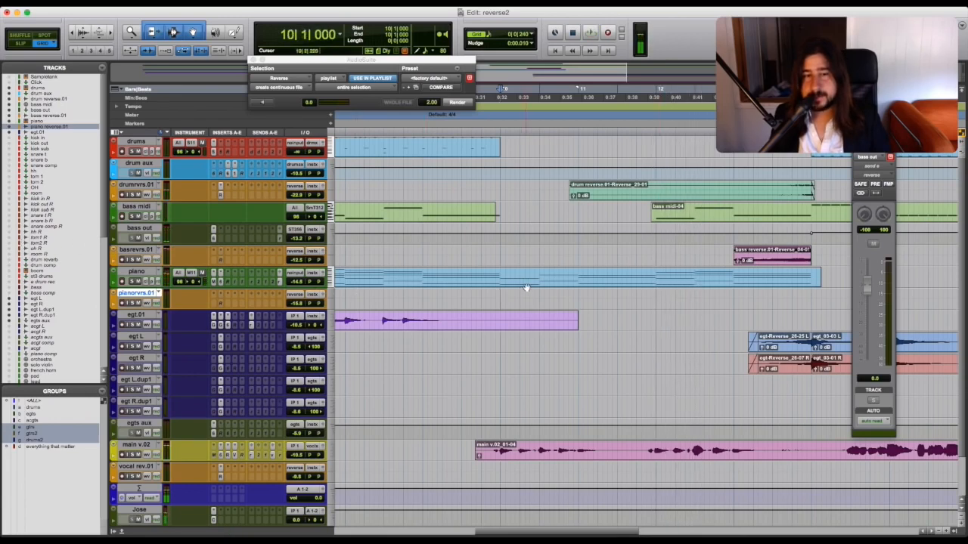
click(279, 281)
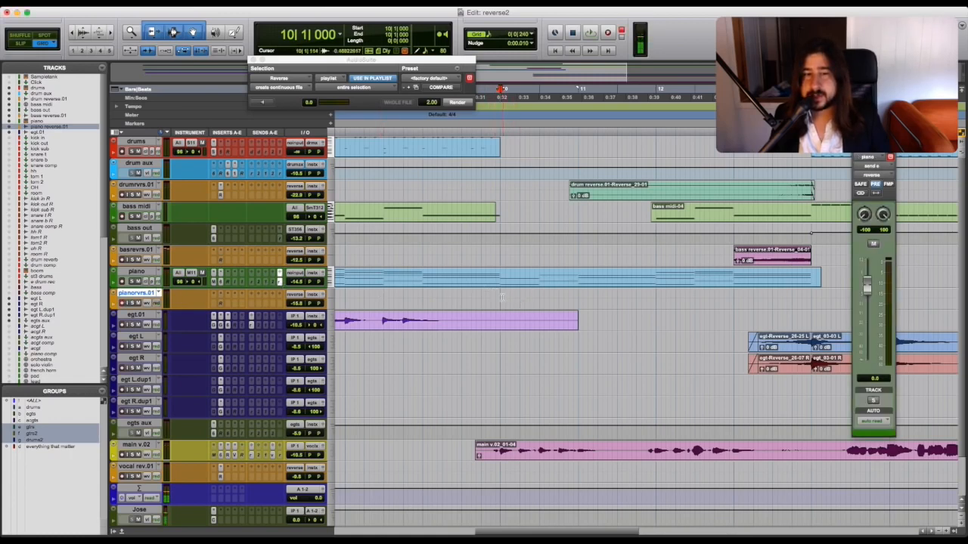
key(super+space)
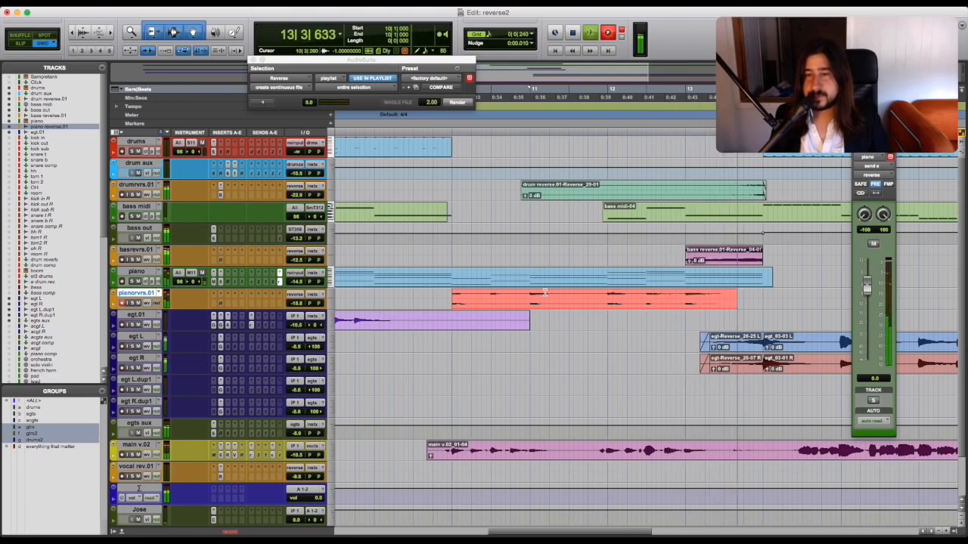
key(space)
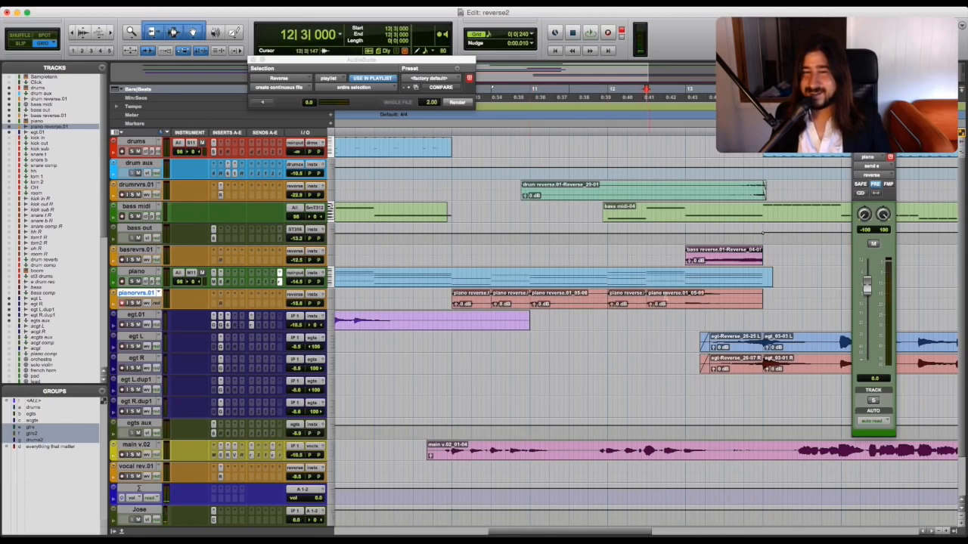
Split the recorded piano audio at its chord changes from bar 10 to bar 14 and reverse each resulting clip separately
click(705, 304)
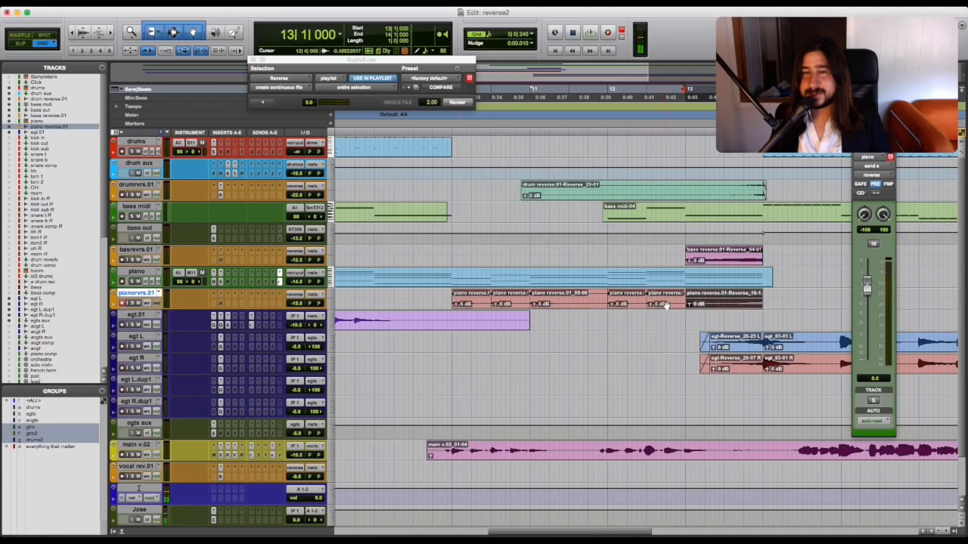
click(666, 305)
click(454, 102)
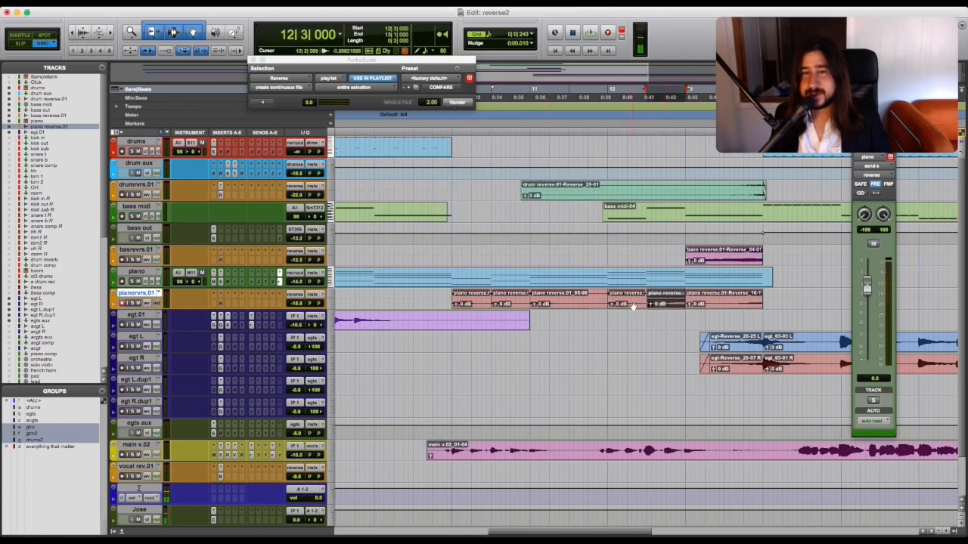
click(466, 105)
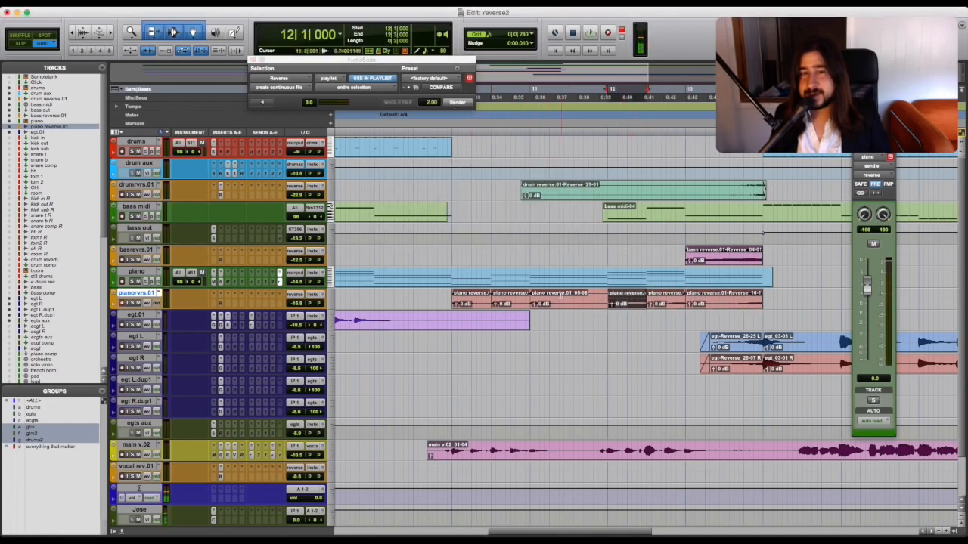
click(569, 304)
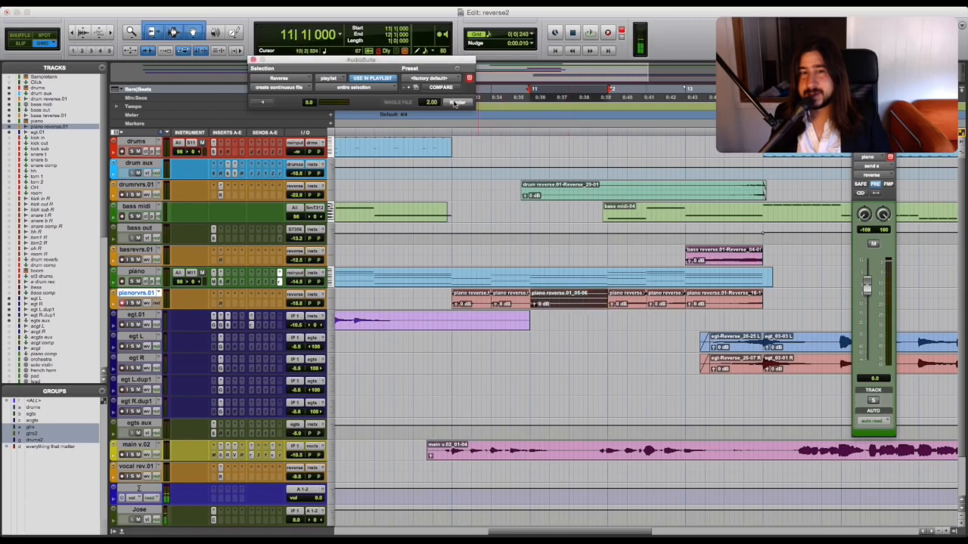
click(503, 300)
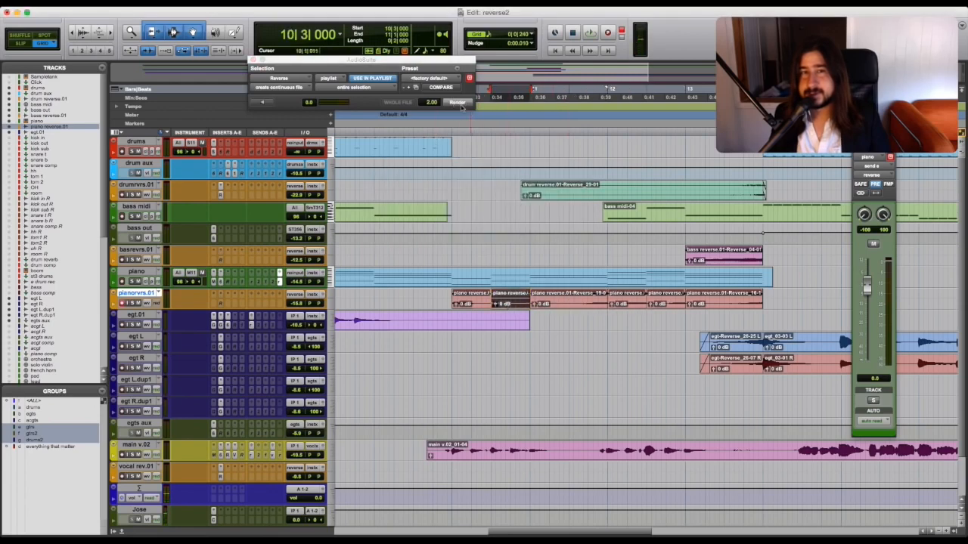
click(469, 304)
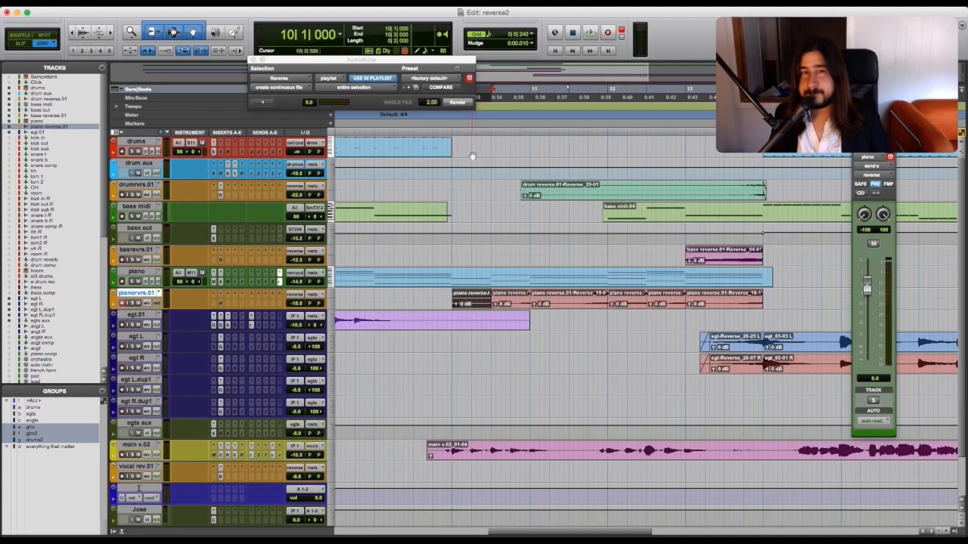
click(466, 105)
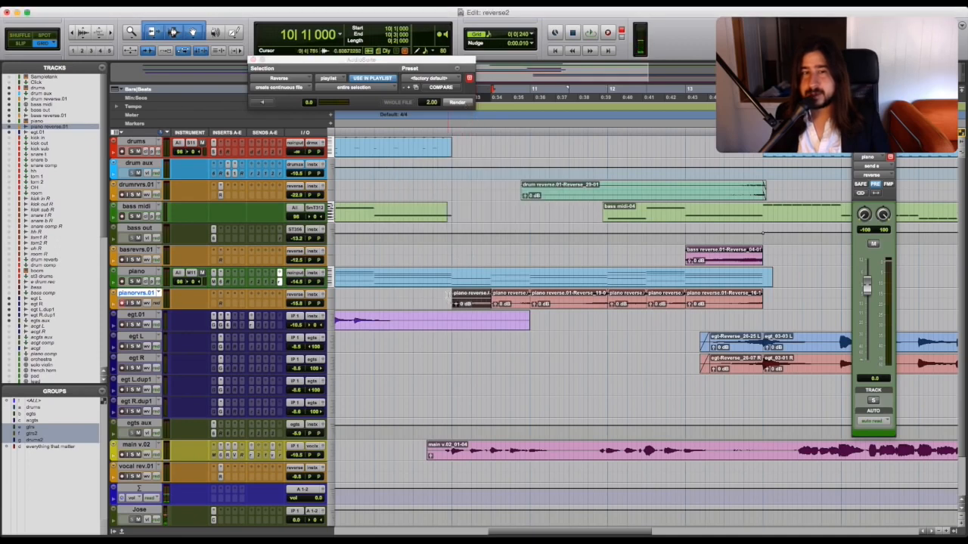
Play the arrangement from 9|4|720 to hear the reversed piano clips against the original piano
key(space)
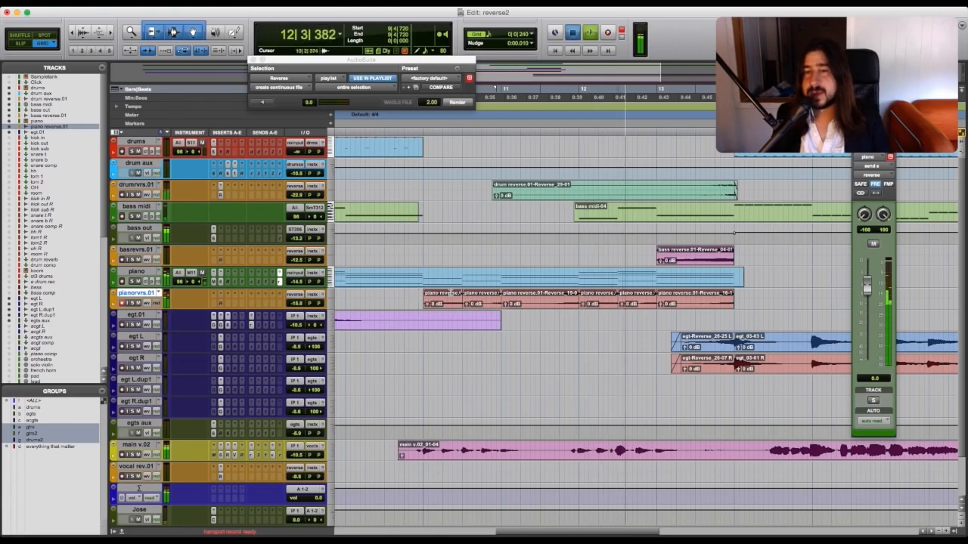
key(space)
key(r)
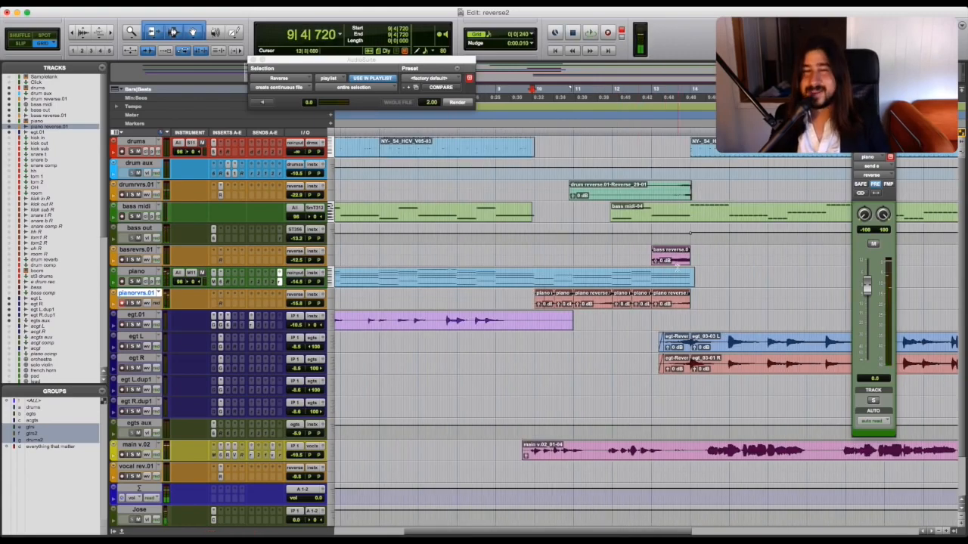
Play the egt.01 guitar in context from 3|3|240, and reverse its entire clip
scroll(605, 247, left, 5)
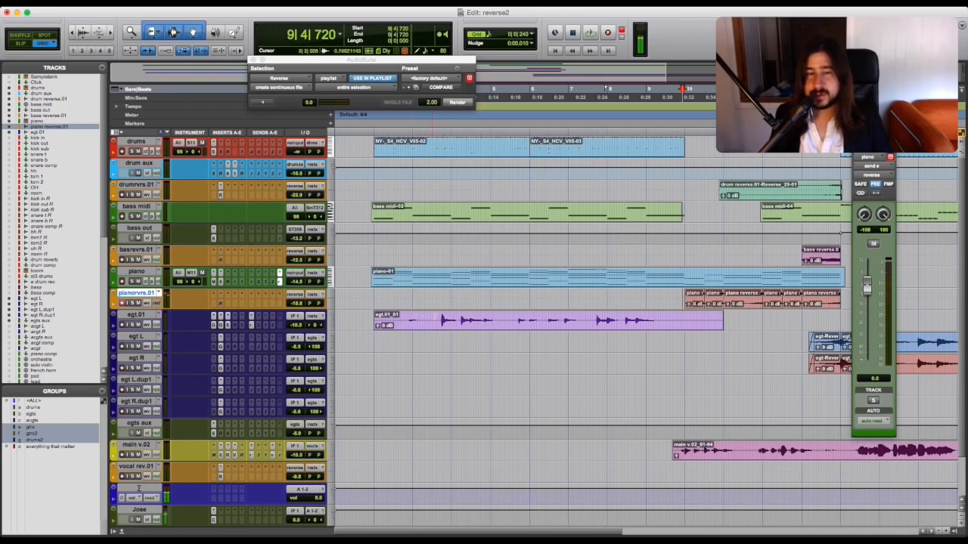
key(space)
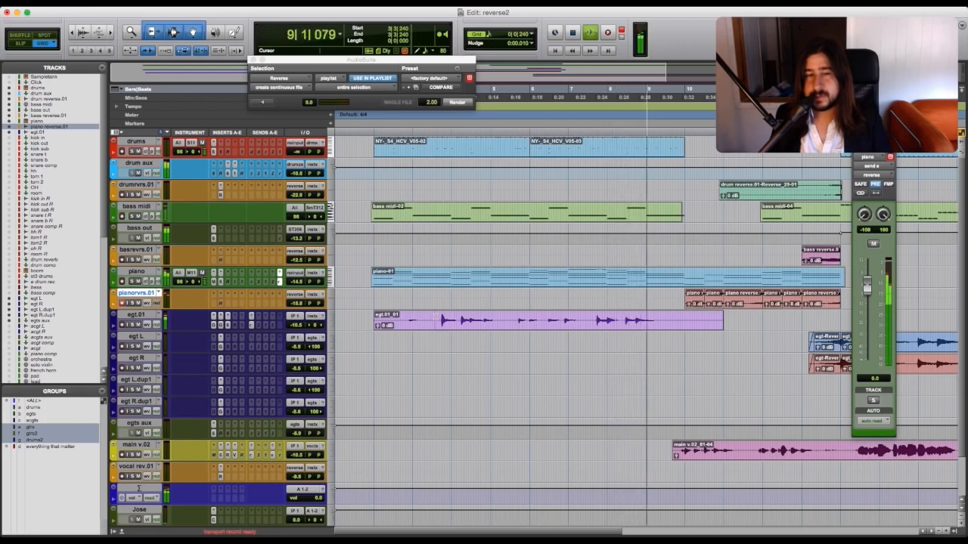
click(463, 324)
key(space)
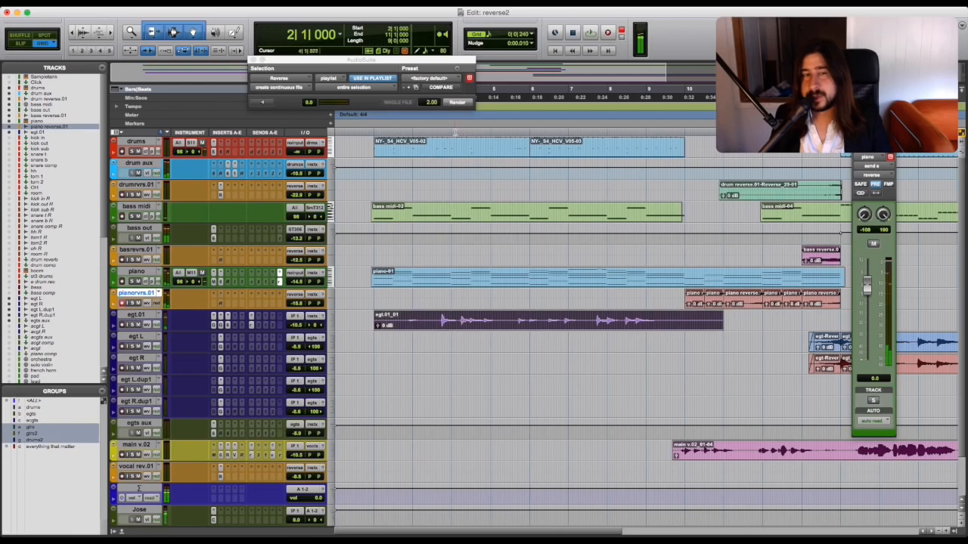
click(464, 103)
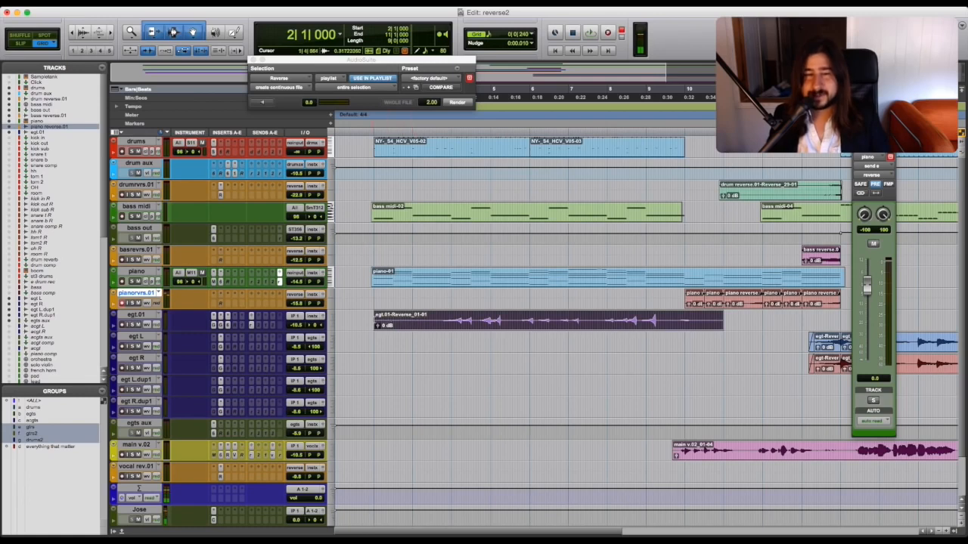
Play the reversed egt.01 guitar from 2|3|720 and inspect the GTR Amp insert on its track
click(400, 340)
key(space)
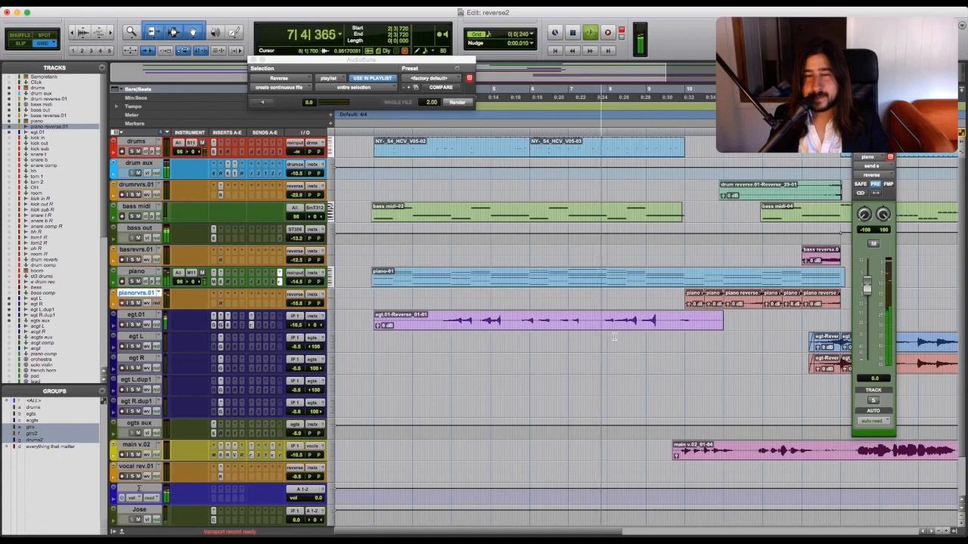
scroll(614, 338, right, 2)
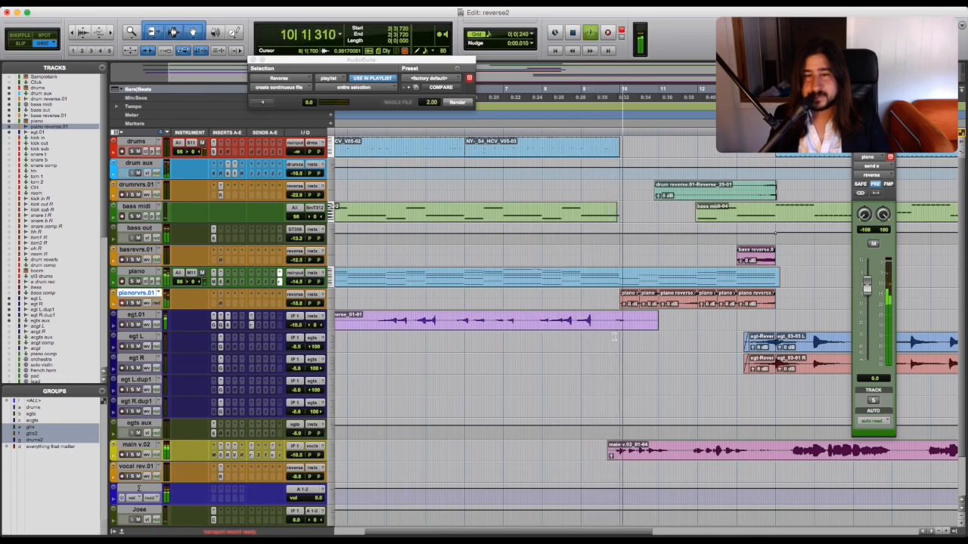
key(space)
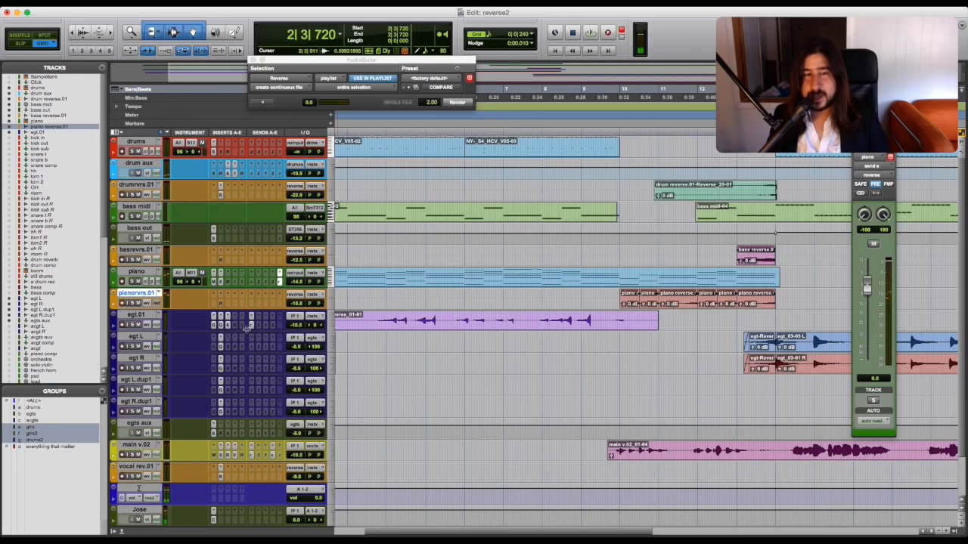
click(220, 326)
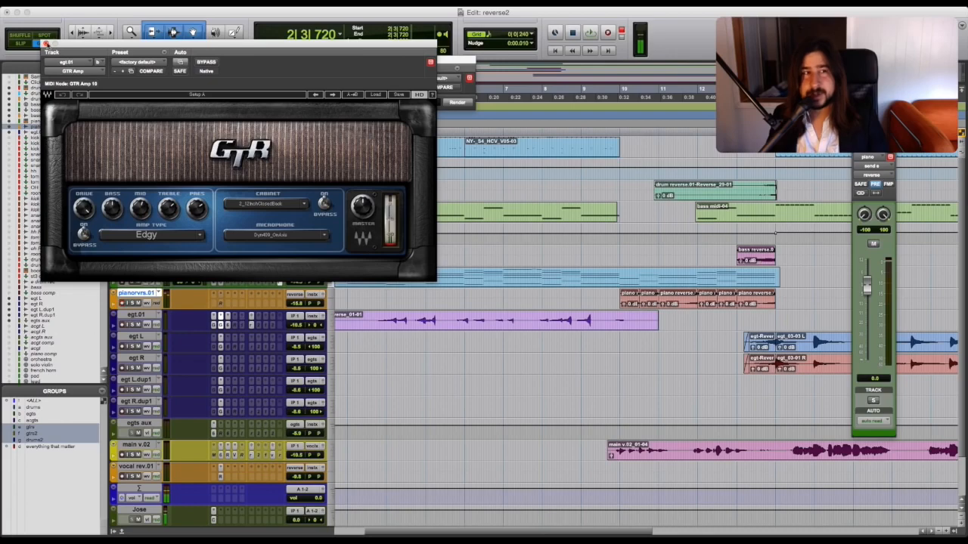
click(44, 43)
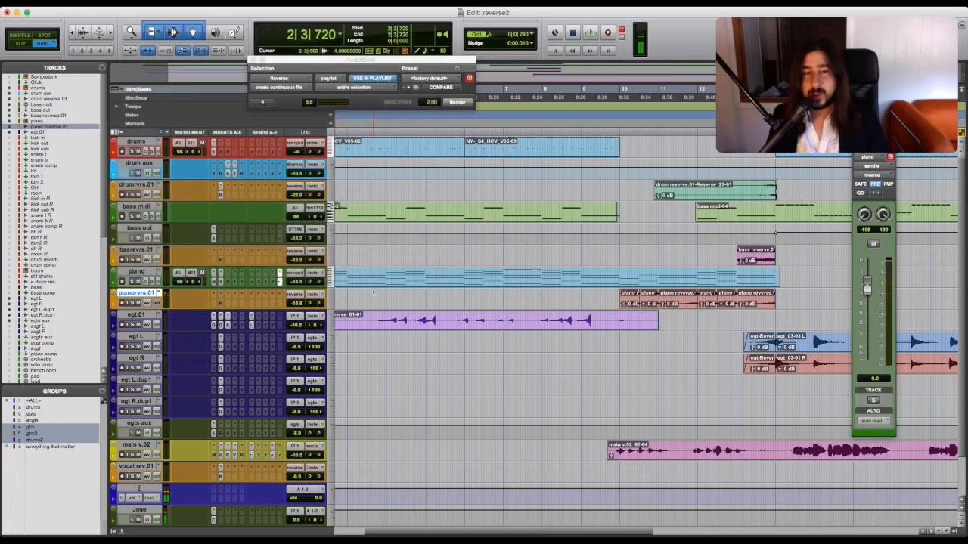
Close the piano track's reverse send window
scroll(370, 289, left, 2)
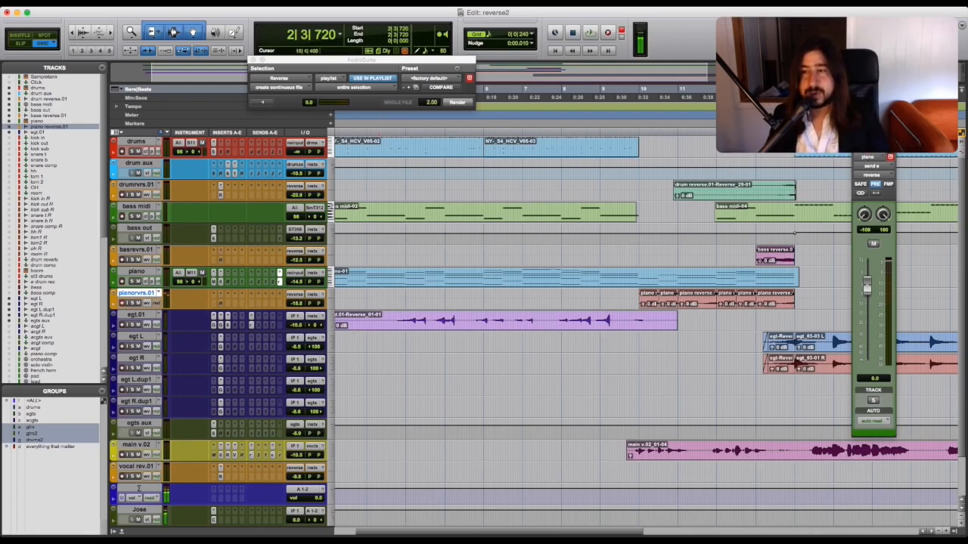
click(857, 149)
scroll(860, 268, right, 10)
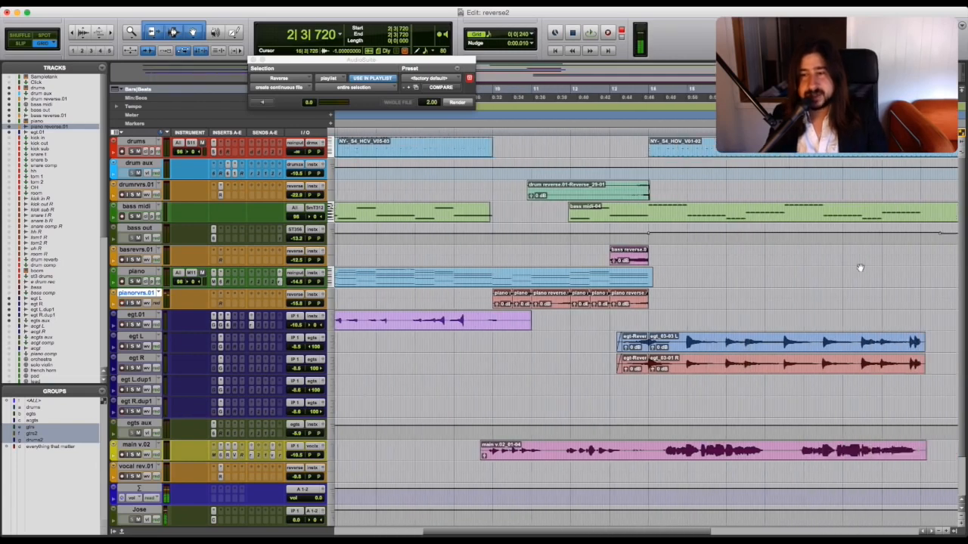
click(686, 373)
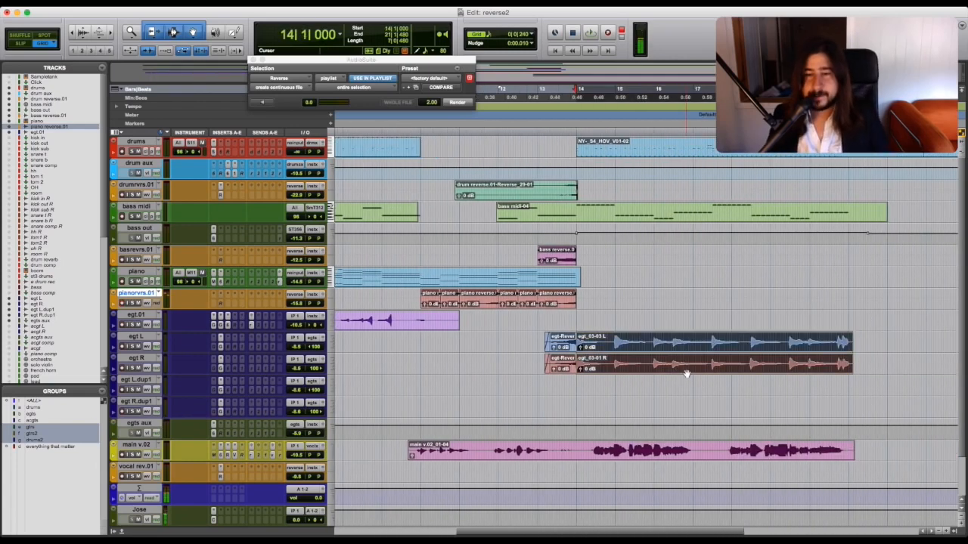
drag(685, 374, 681, 406)
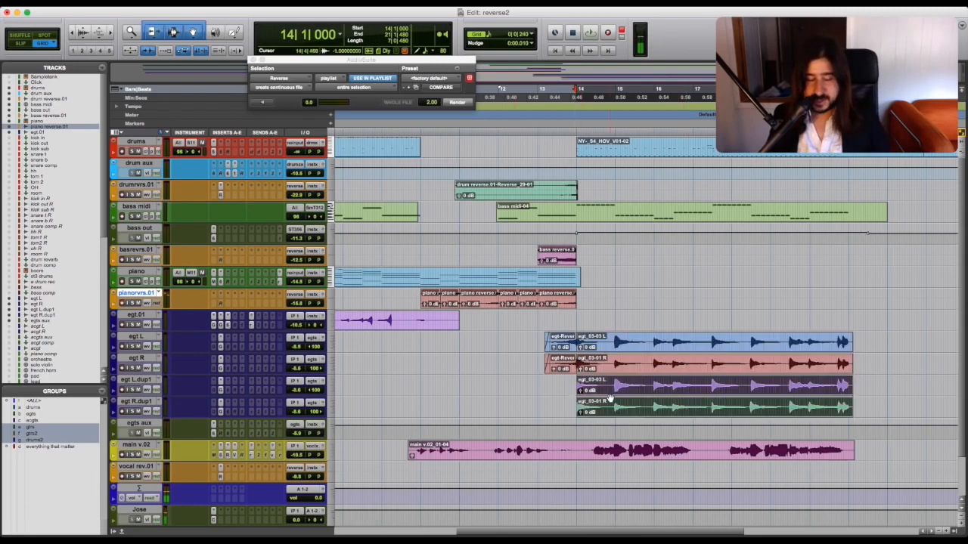
key(super+z)
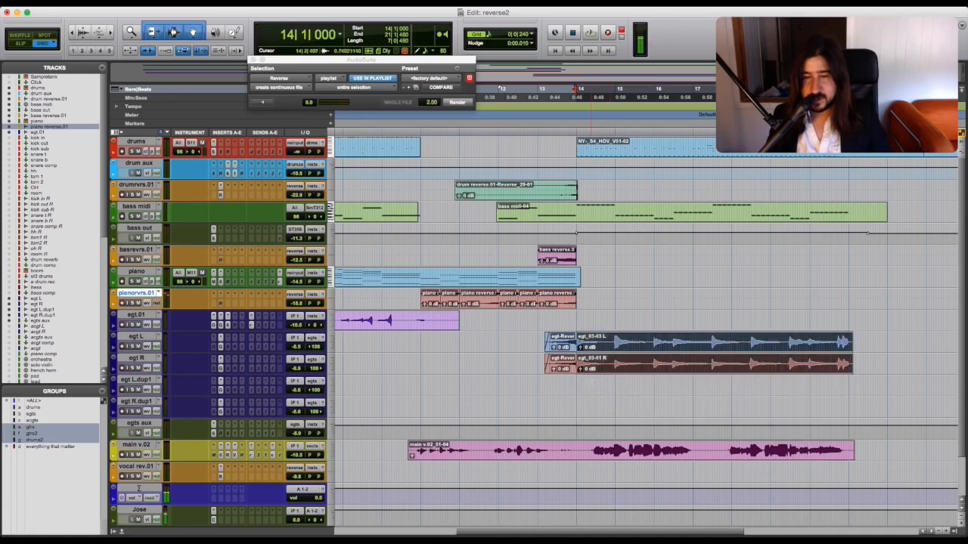
Play the egt L and egt R guitars from 14|1|000 in the context of the arrangement
click(576, 380)
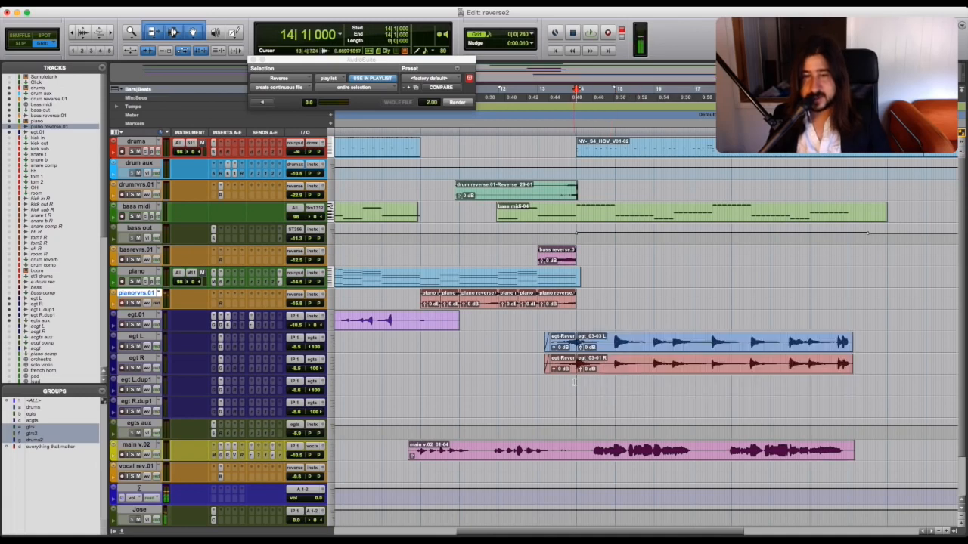
key(super+bracketright)
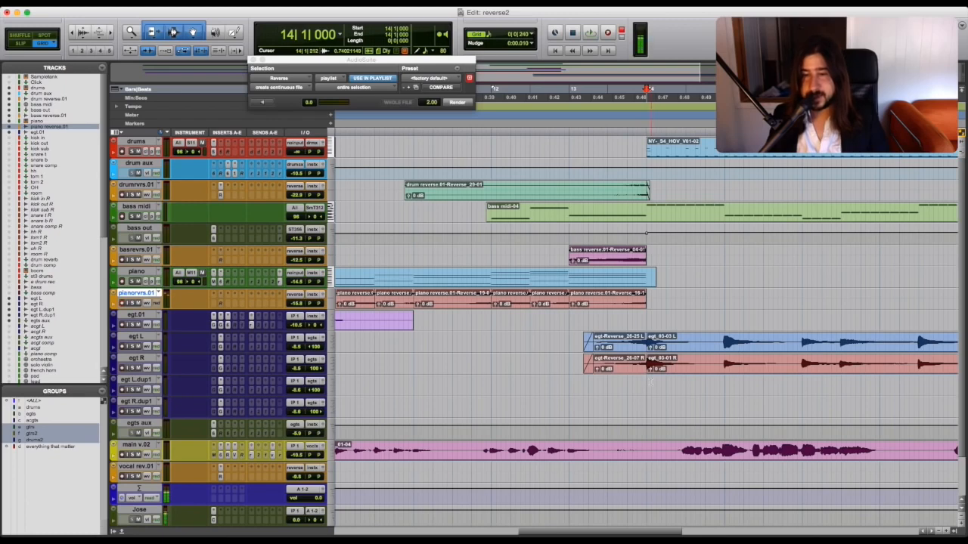
key(space)
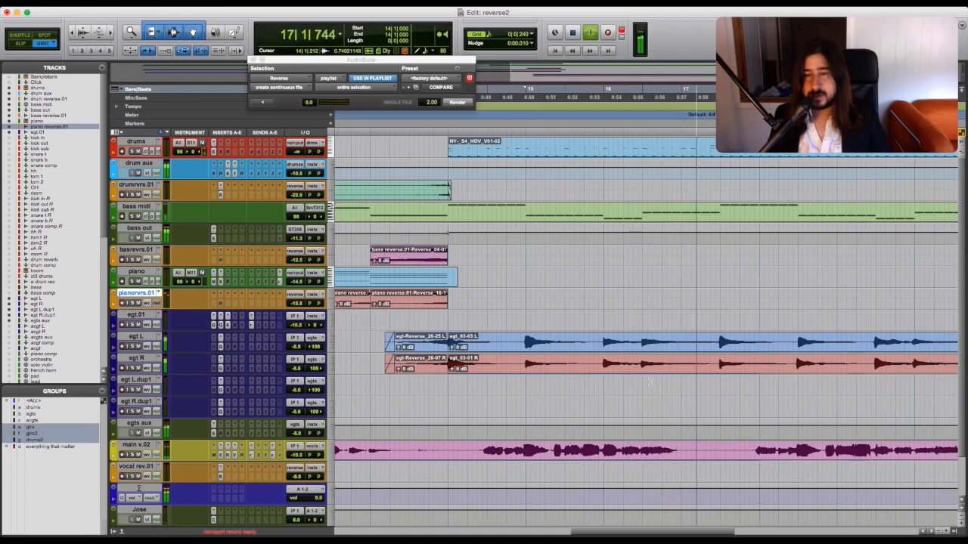
key(space)
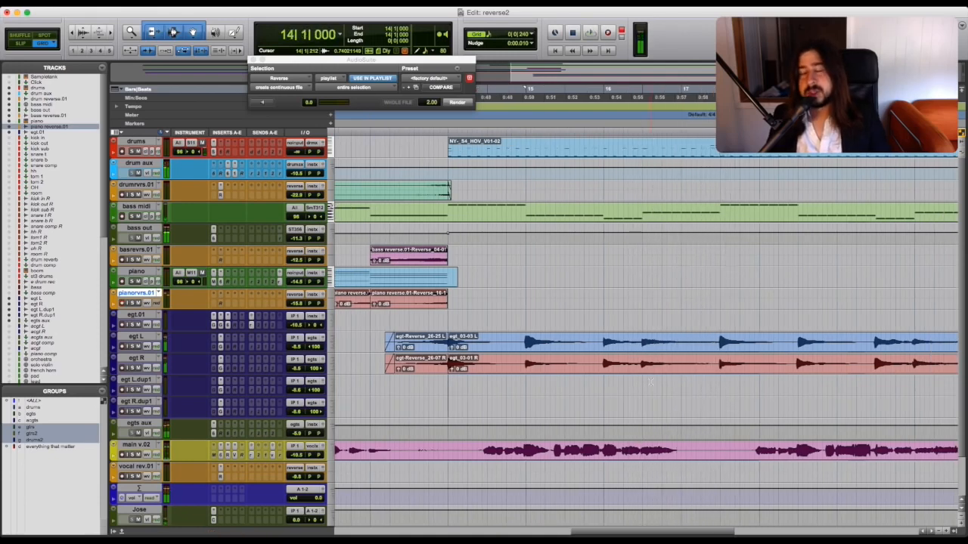
Copy the egt L and egt R clips at bar 14 onto egt L.dup1 and egt R.dup1, and split the copies at bars 15 and 16
click(653, 370)
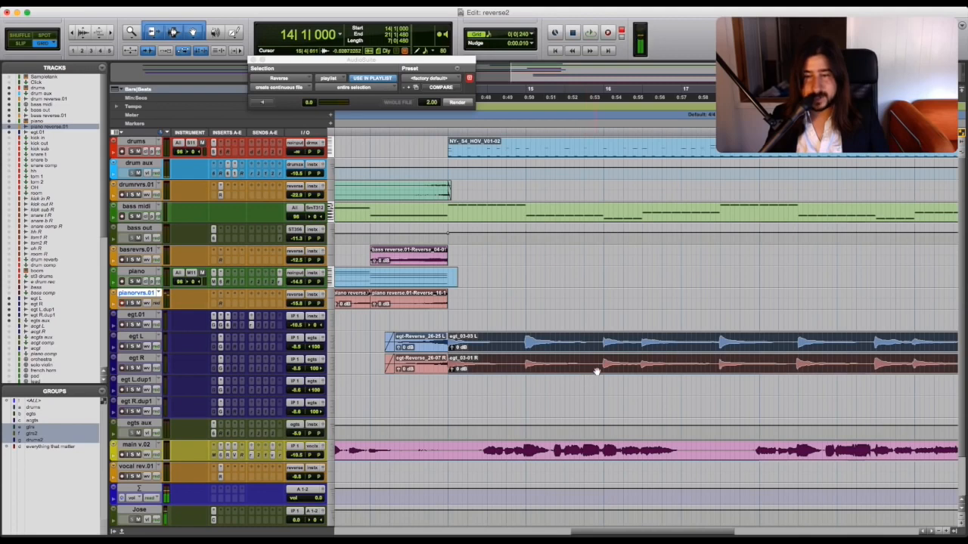
drag(597, 372, 595, 400)
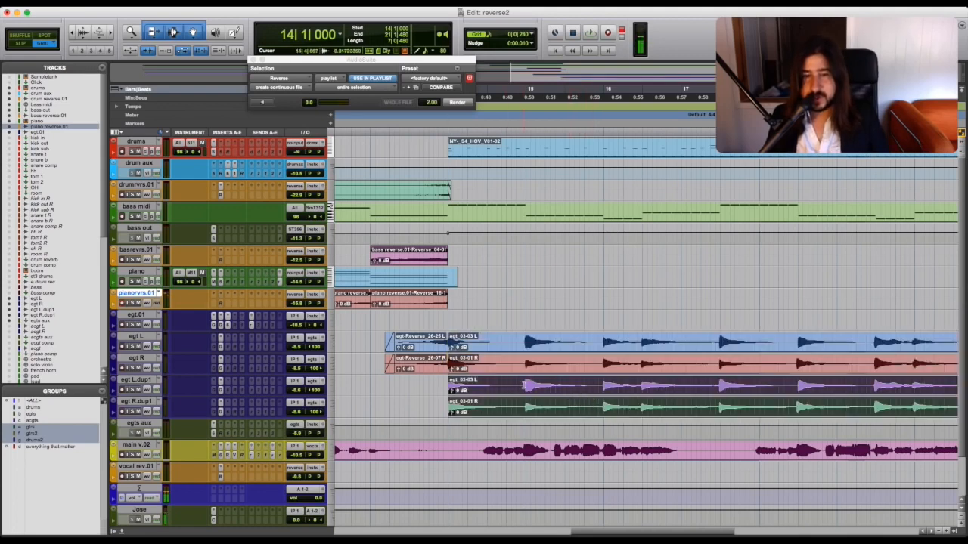
click(524, 385)
key(super+e)
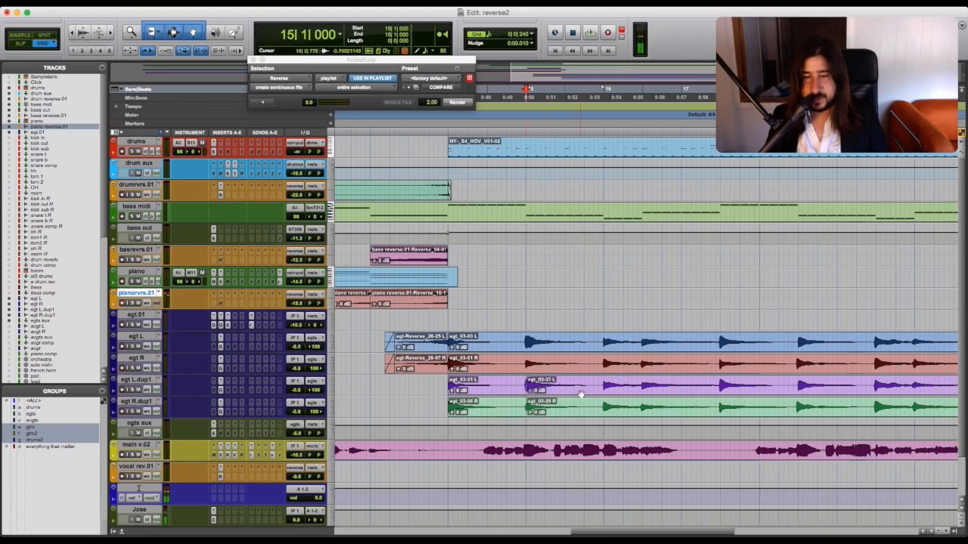
click(602, 384)
key(super+e)
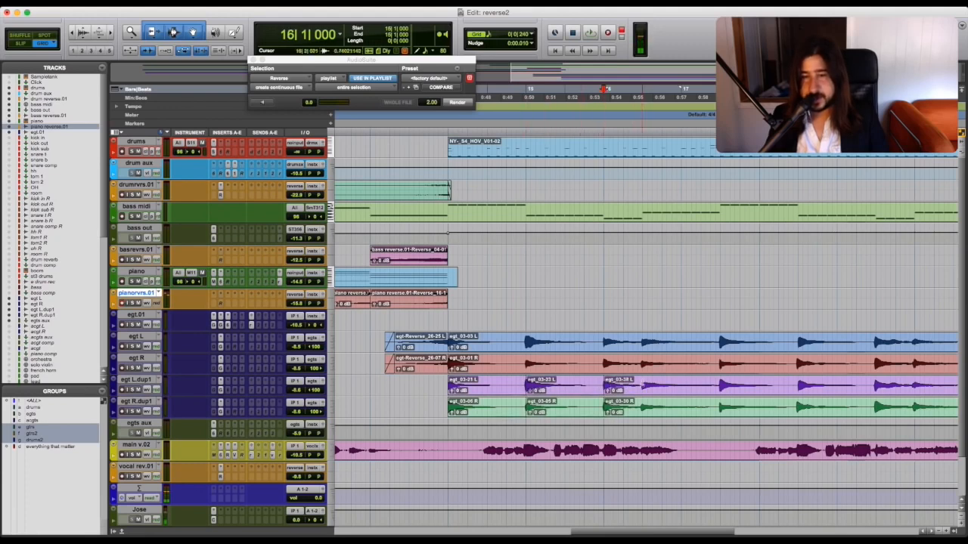
Split the duplicated guitar clips at 16|3|000, 17|3|000, 18|3|000, 19|3|000 and 20|1|000
click(641, 384)
key(super+e)
click(716, 382)
key(super+e)
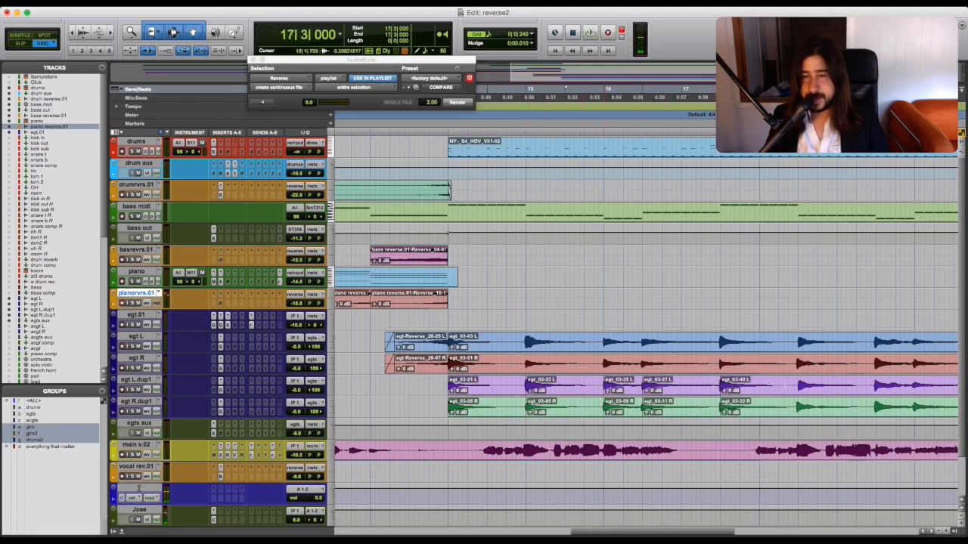
click(799, 384)
key(super+e)
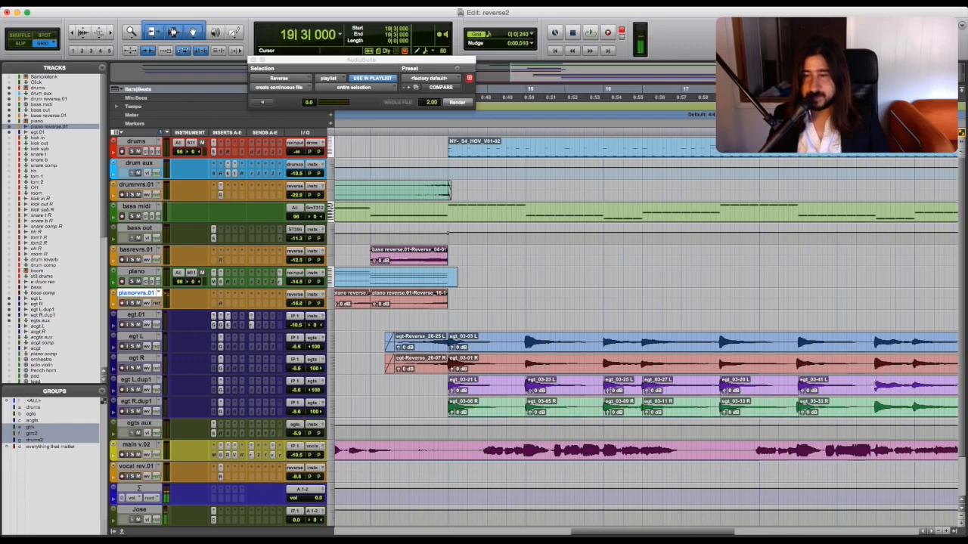
key(super+e)
scroll(832, 387, right, 5)
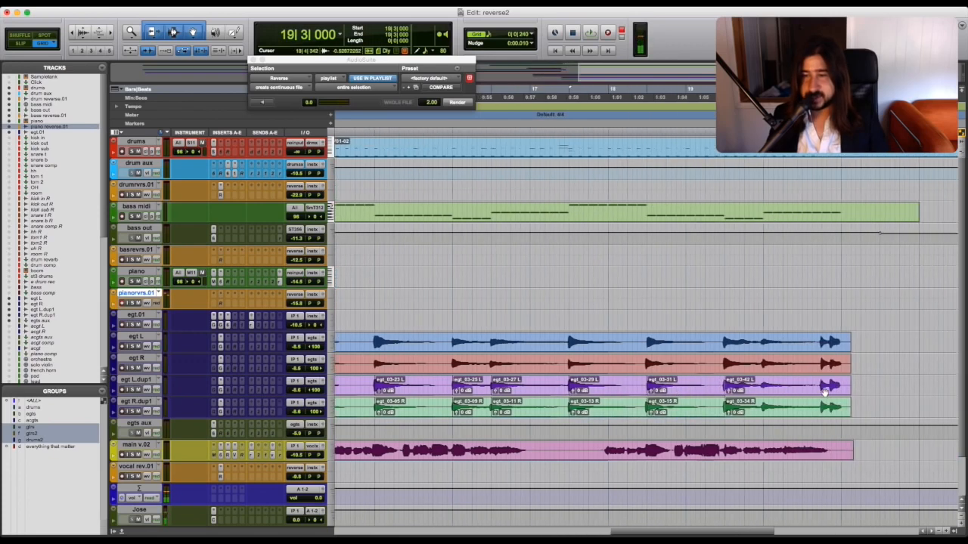
click(764, 384)
key(super+e)
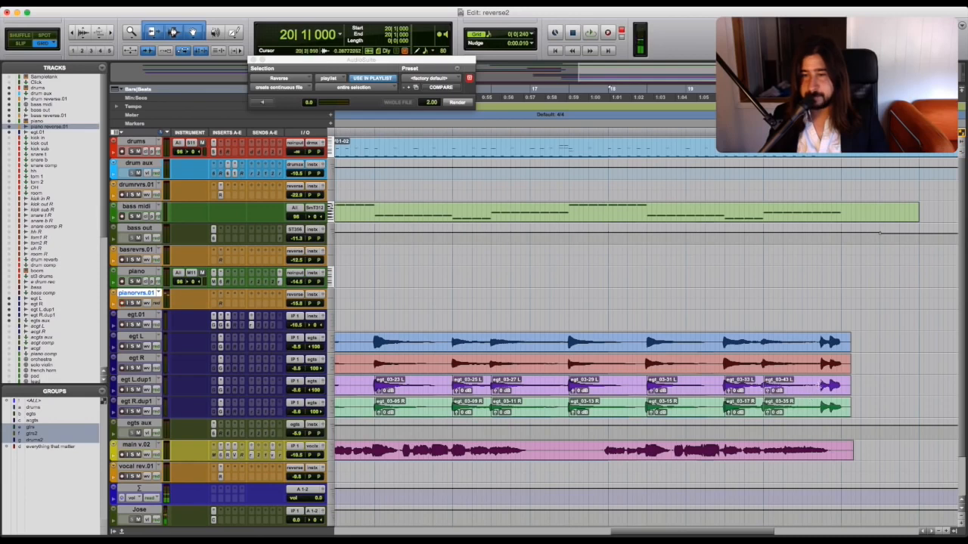
Split the duplicated guitar clips at 21|1|000 and at 20|4|000, deleting the end piece after each split
click(843, 384)
key(super+e)
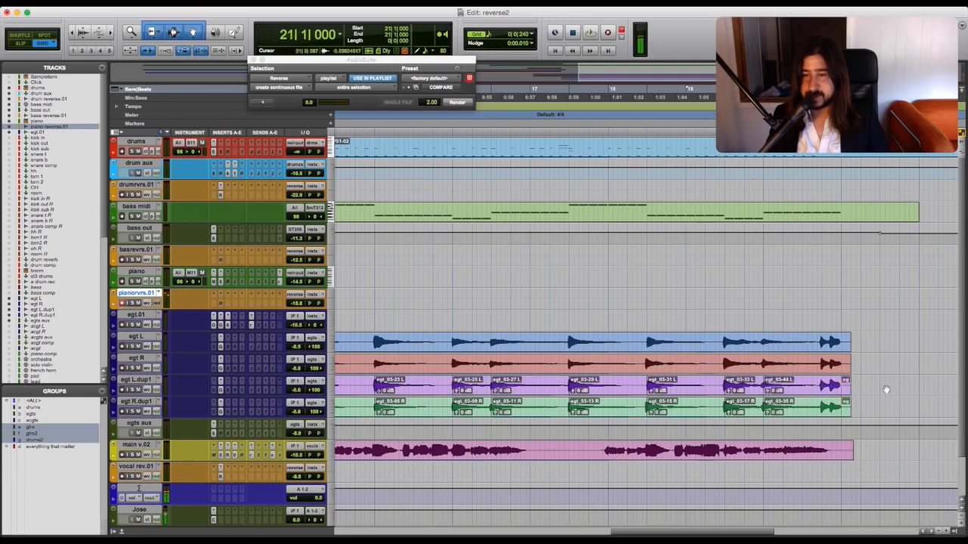
click(844, 395)
key(Delete)
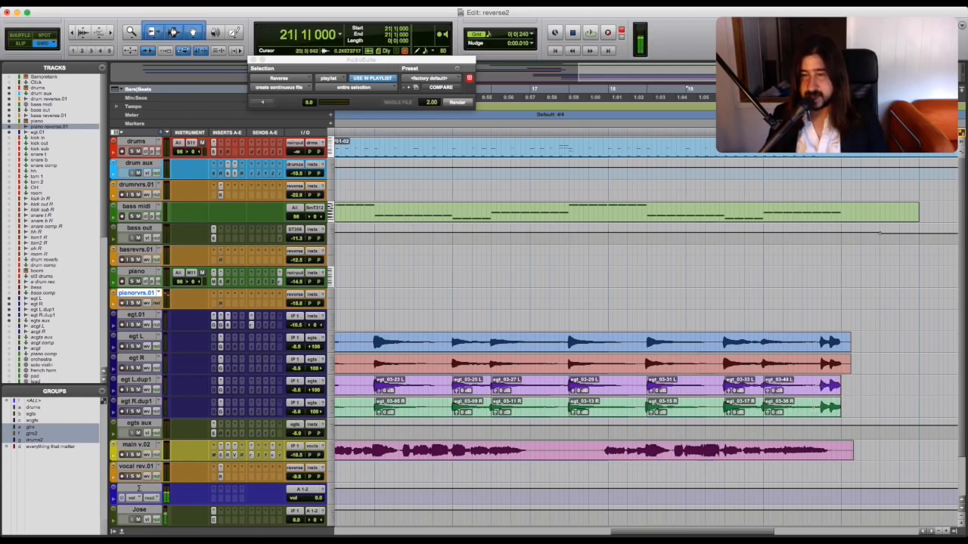
click(824, 384)
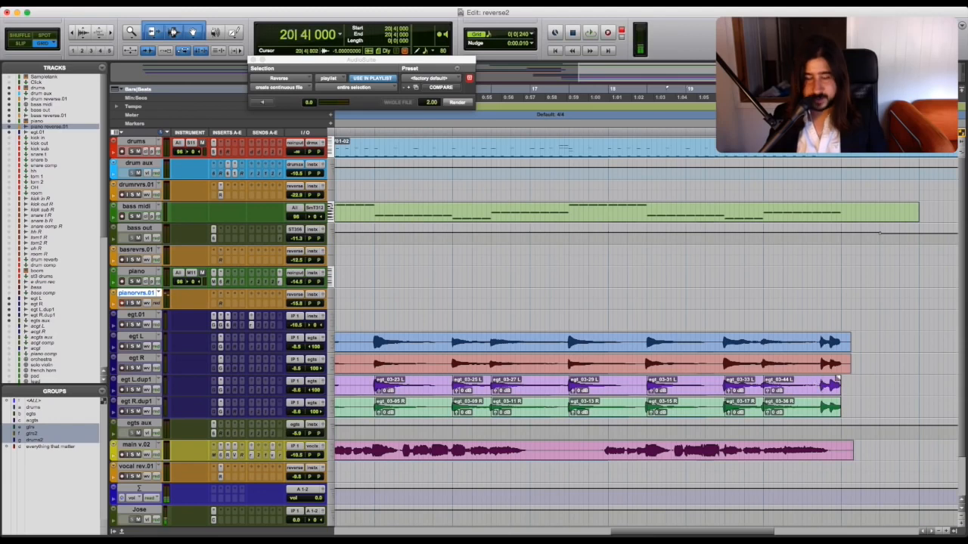
key(super+e)
click(832, 413)
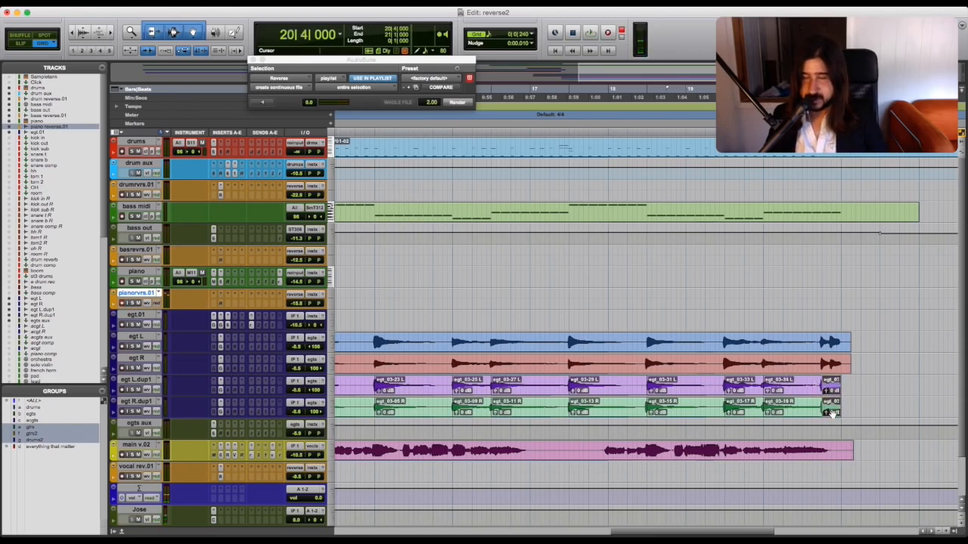
key(Delete)
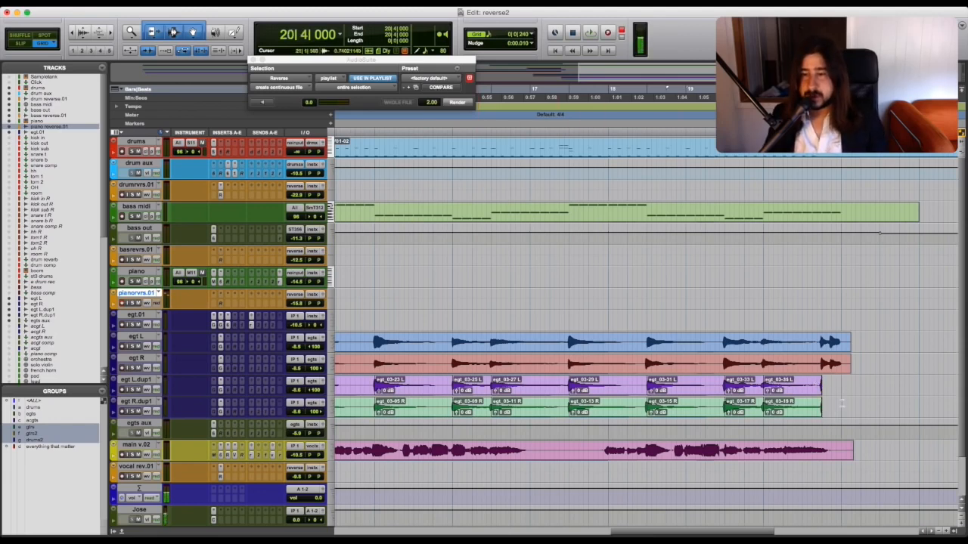
Render AudioSuite Reverse separately on the duplicated guitar clips starting at 20|1|000, 19|3|000 and 18|3|000
click(794, 406)
click(457, 102)
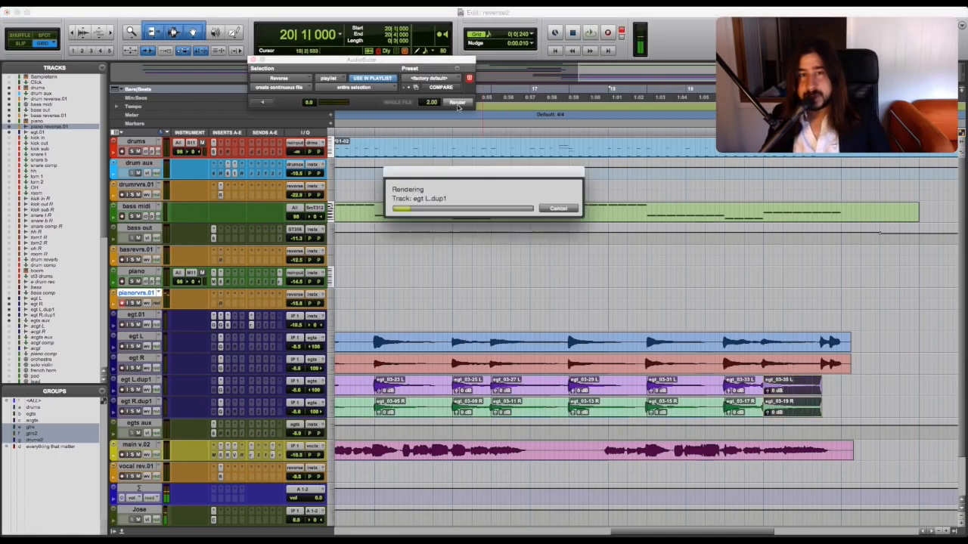
click(673, 301)
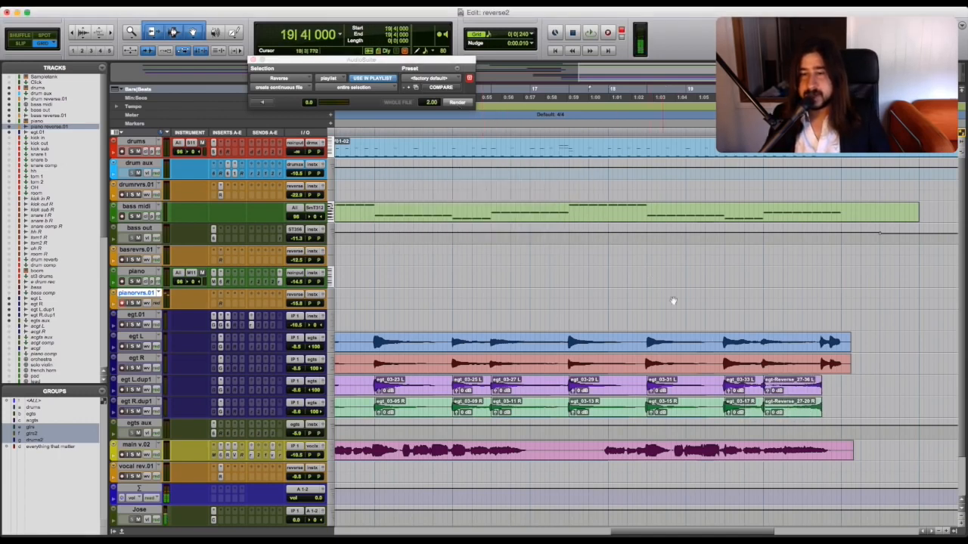
click(745, 415)
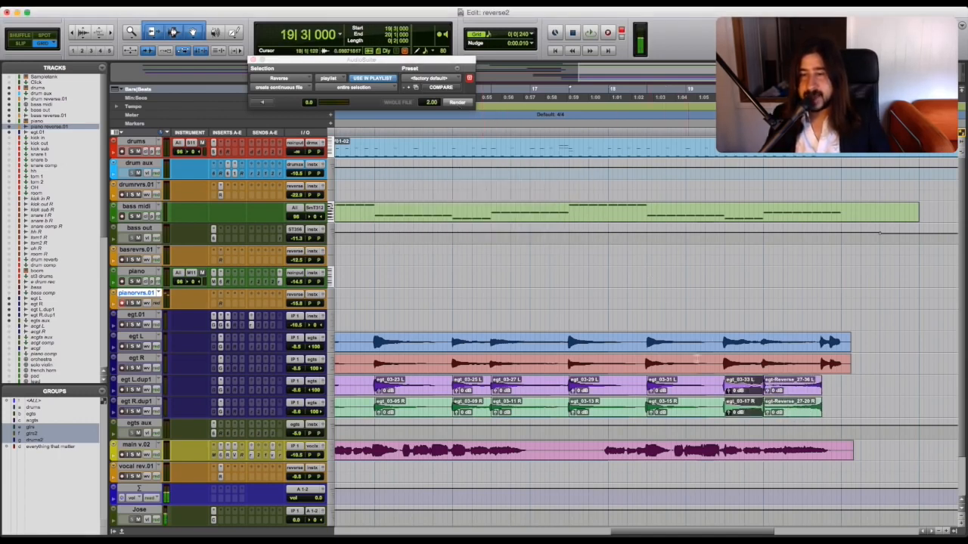
click(457, 102)
click(673, 414)
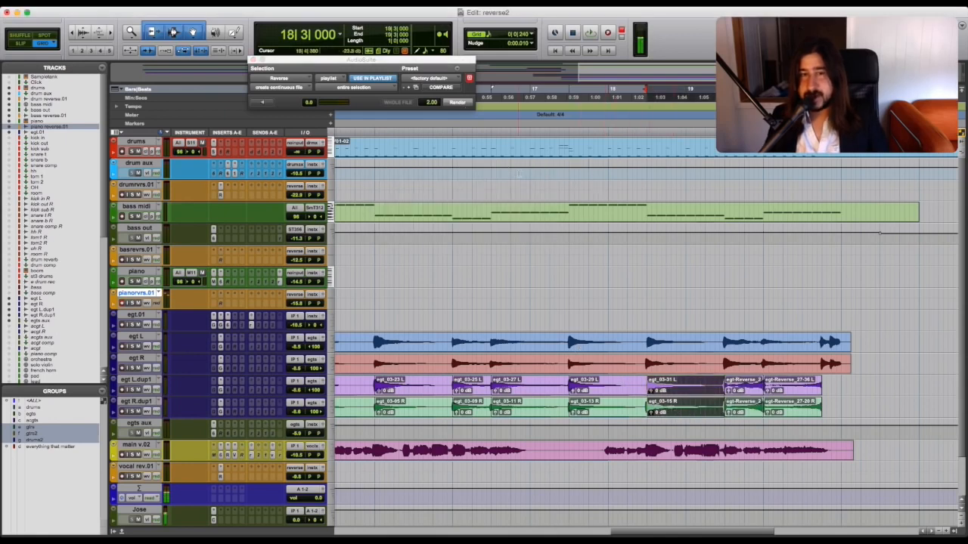
click(463, 103)
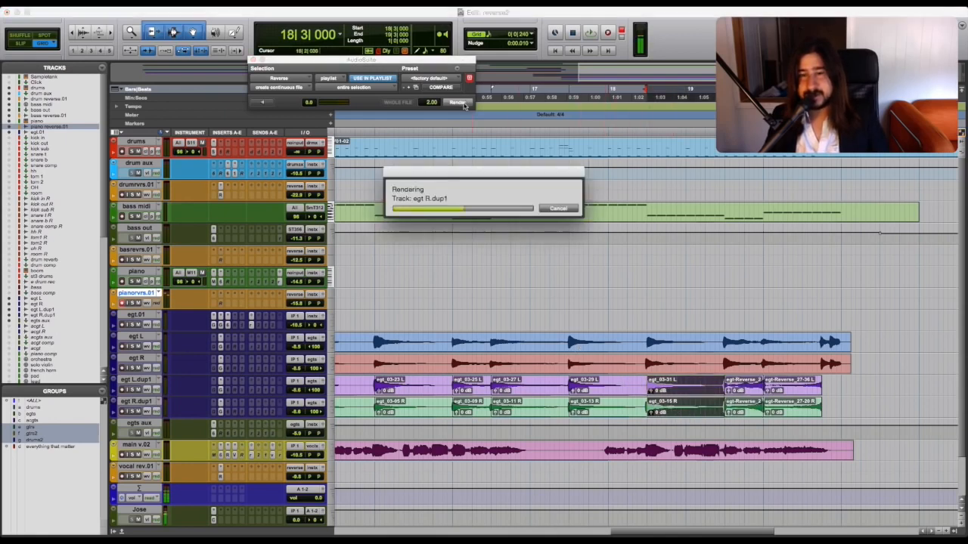
Reverse the duplicated guitar clips starting at 17|3|000, 16|3|000 and 16|1|000 one by one
click(603, 407)
click(468, 104)
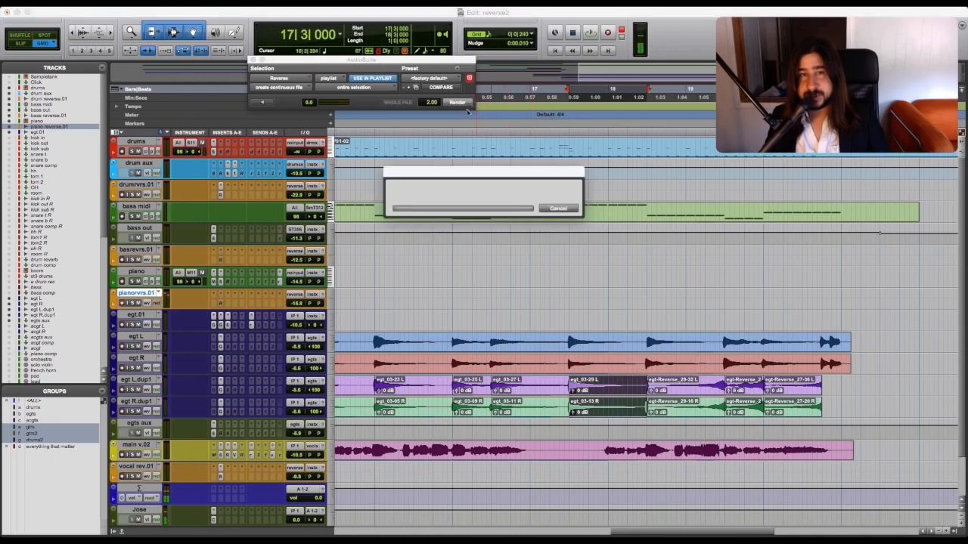
click(523, 415)
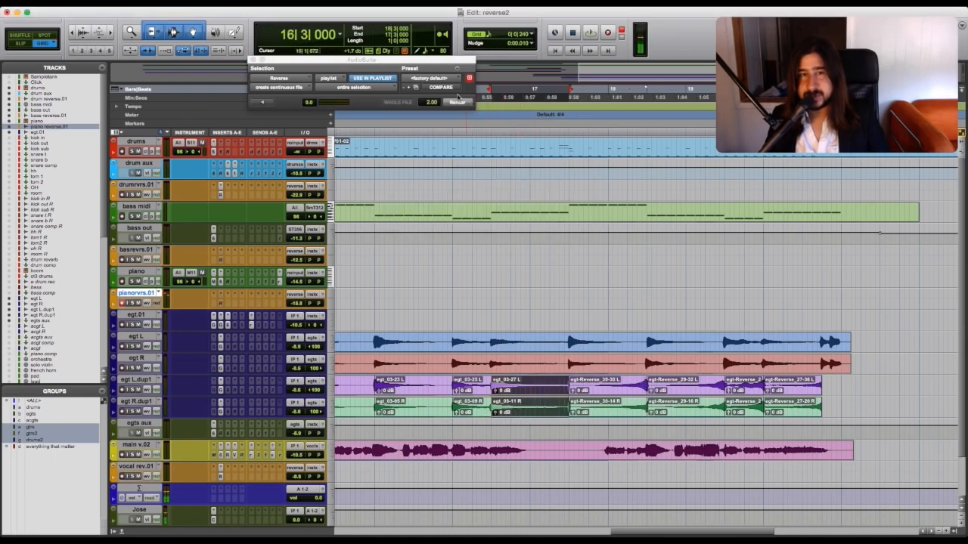
click(457, 103)
right_click(475, 415)
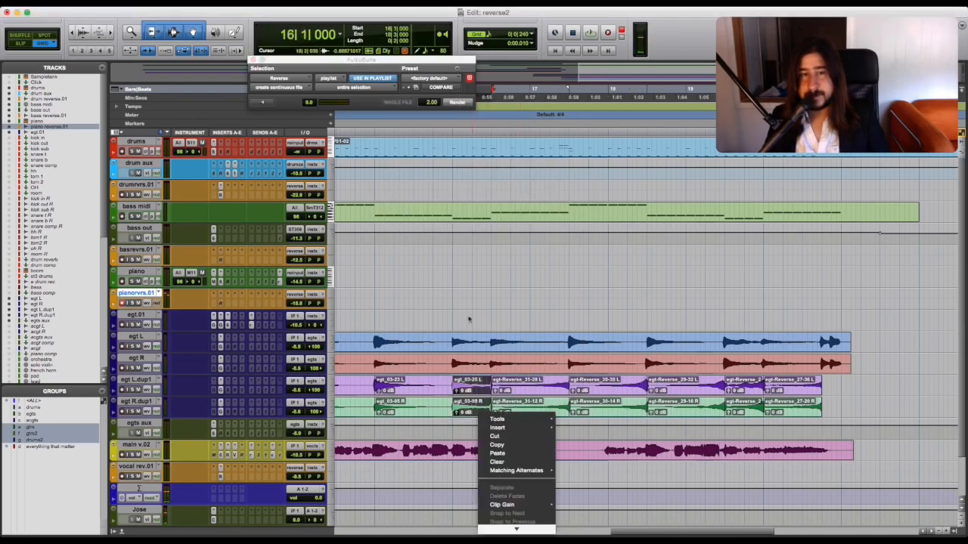
click(455, 103)
click(456, 104)
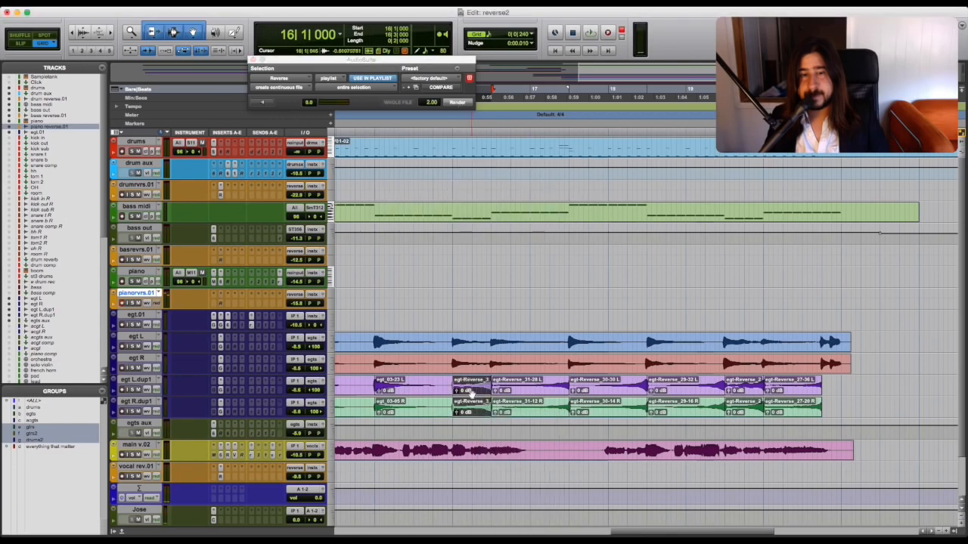
Reverse the remaining duplicated guitar clips starting at 15|1|000 and 14|1|000
click(437, 415)
click(457, 104)
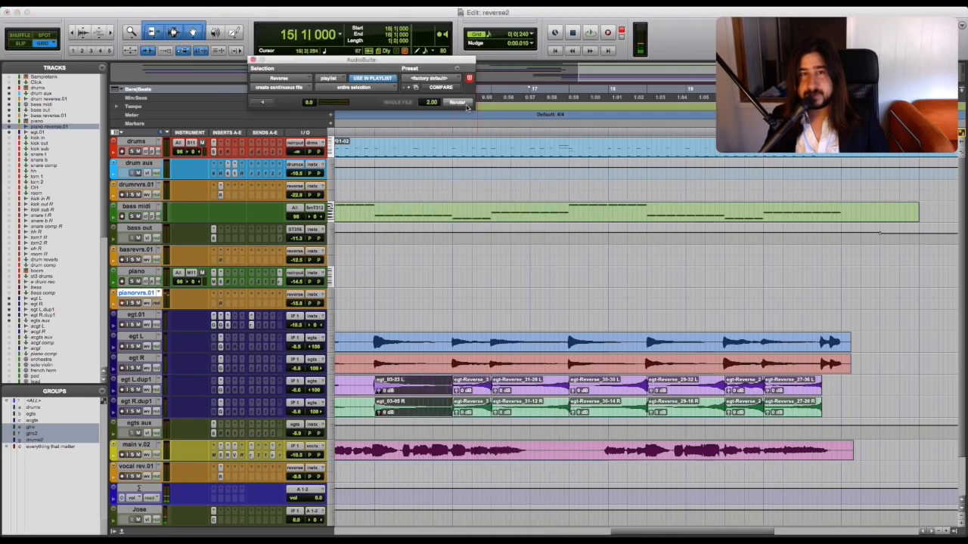
scroll(443, 311, left, 5)
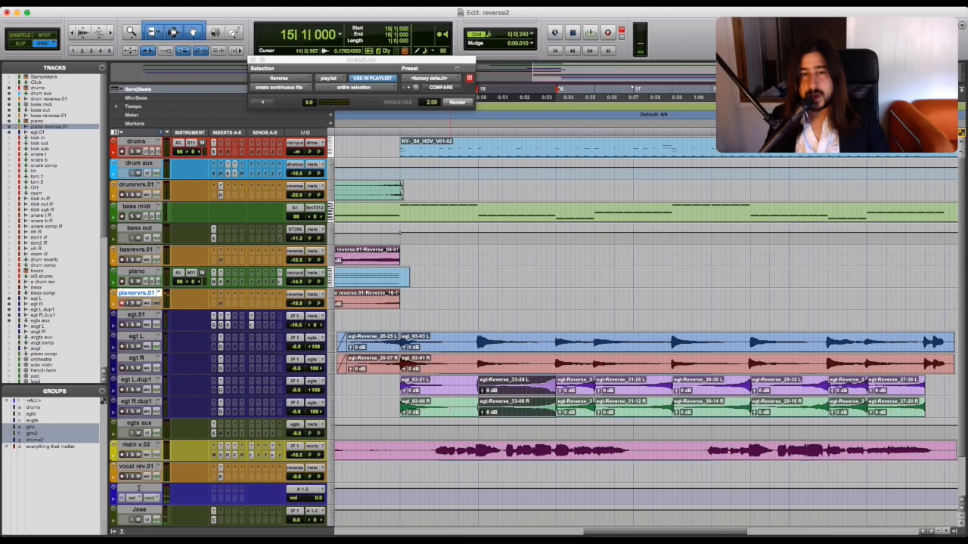
click(450, 411)
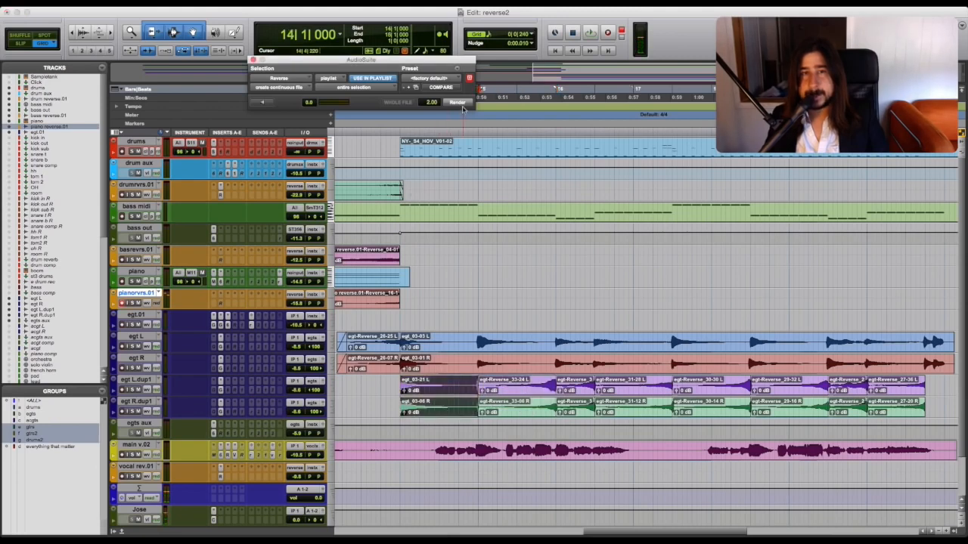
click(458, 104)
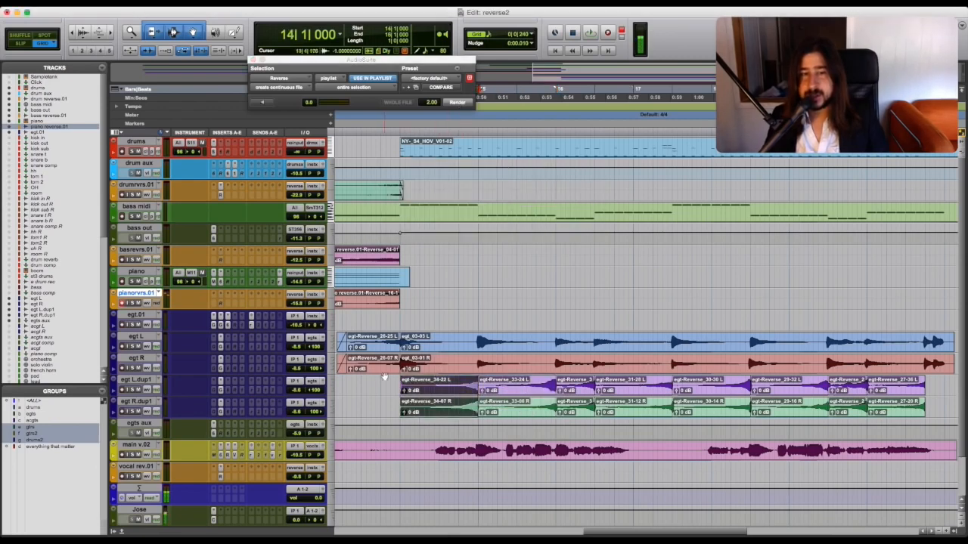
Add fade-ins to all reversed clips on egt L.dup1 and egt R.dup1, and play the arrangement from 13|4|720
drag(401, 379, 885, 380)
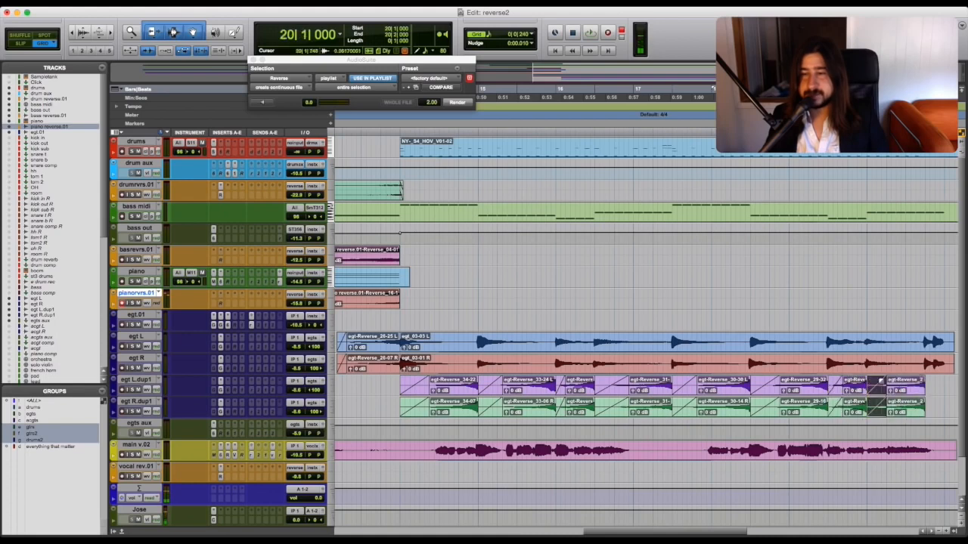
click(396, 382)
key(space)
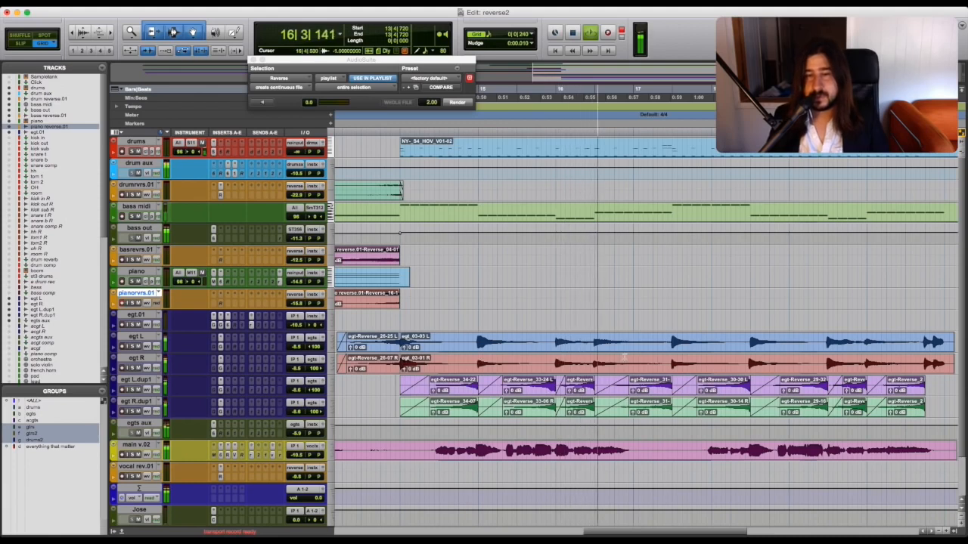
scroll(625, 356, right, 2)
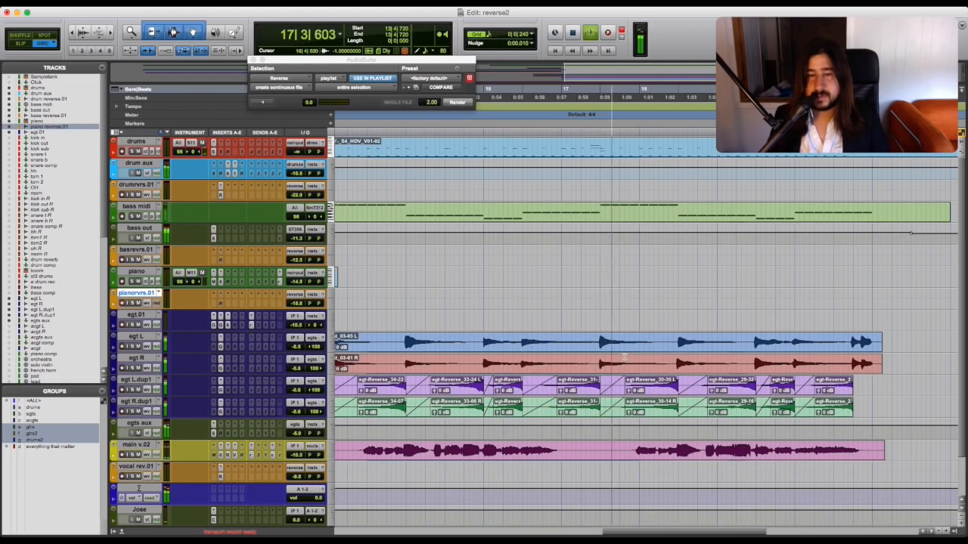
key(space)
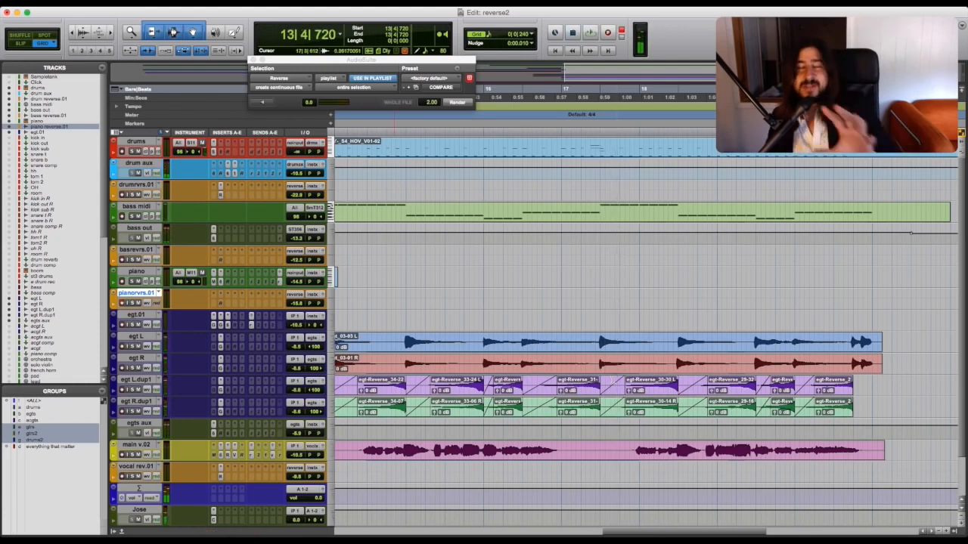
Toggle record arming on the piano reverse.01 track
scroll(612, 380, down, 2)
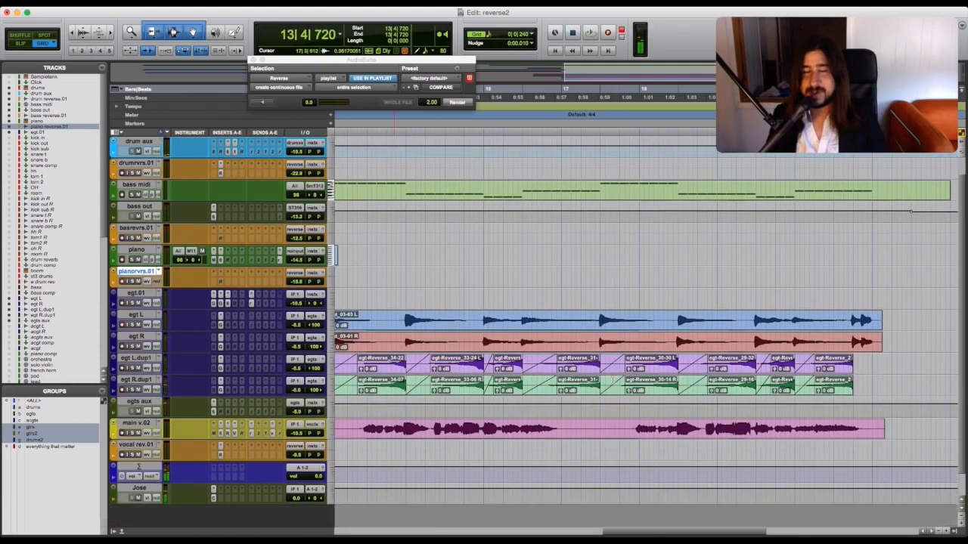
scroll(612, 380, up, 1)
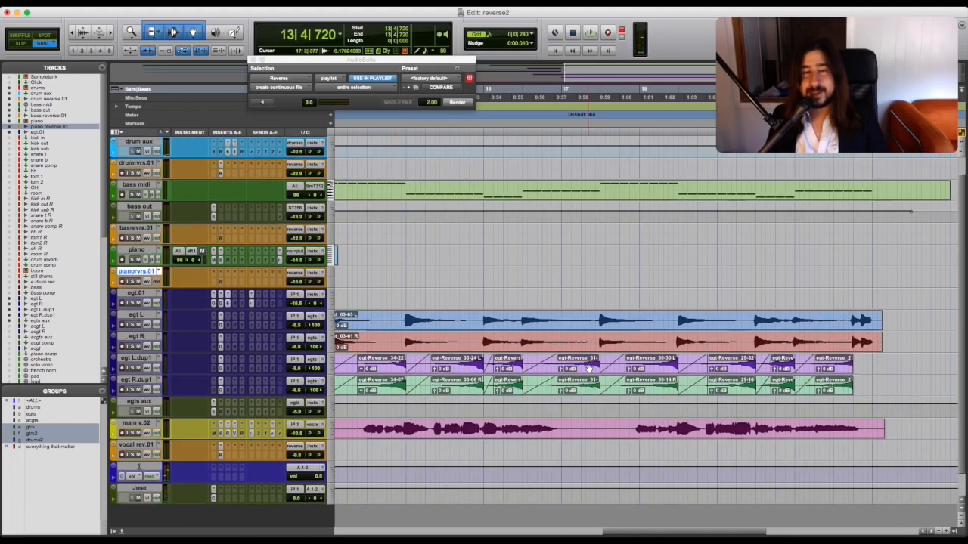
scroll(597, 374, left, 5)
scroll(589, 369, left, 10)
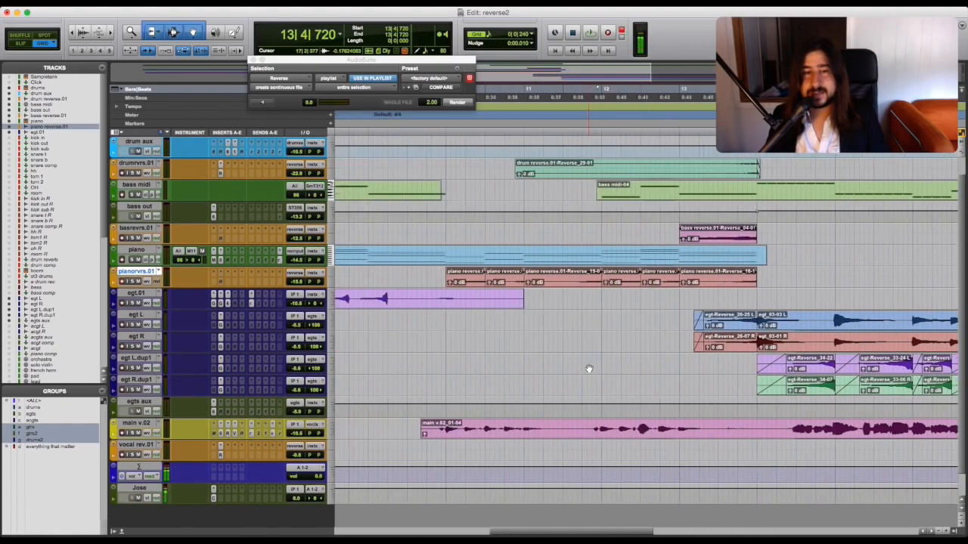
scroll(589, 369, right, 10)
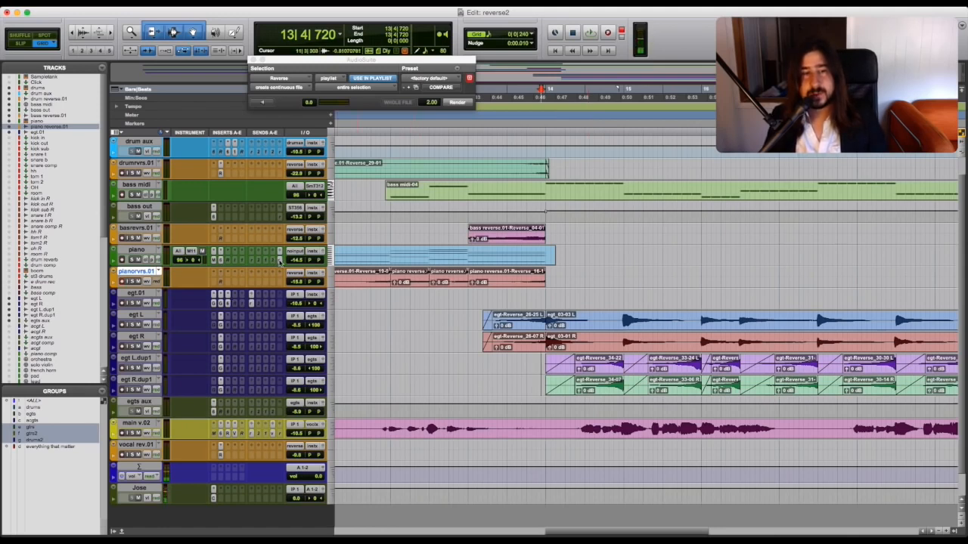
click(118, 281)
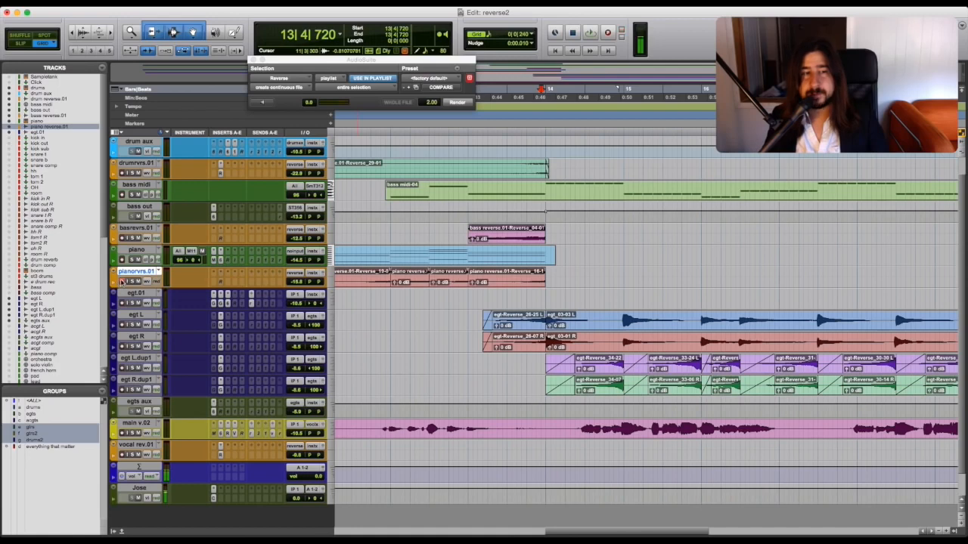
Separate the vocal phrase between 17|4|480 and 18|2|000 on main v.02 and mute the clip that follows it
scroll(689, 426, right, 5)
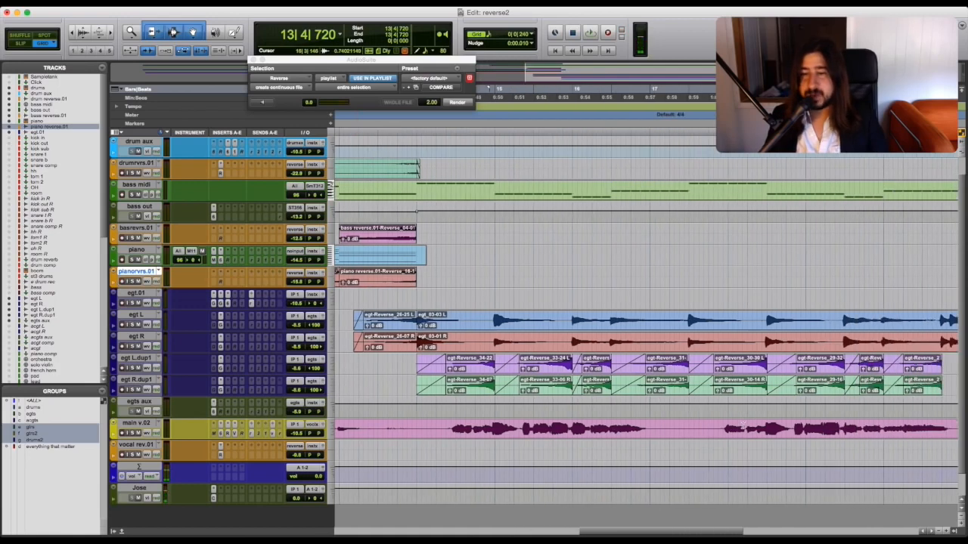
click(702, 448)
key(t)
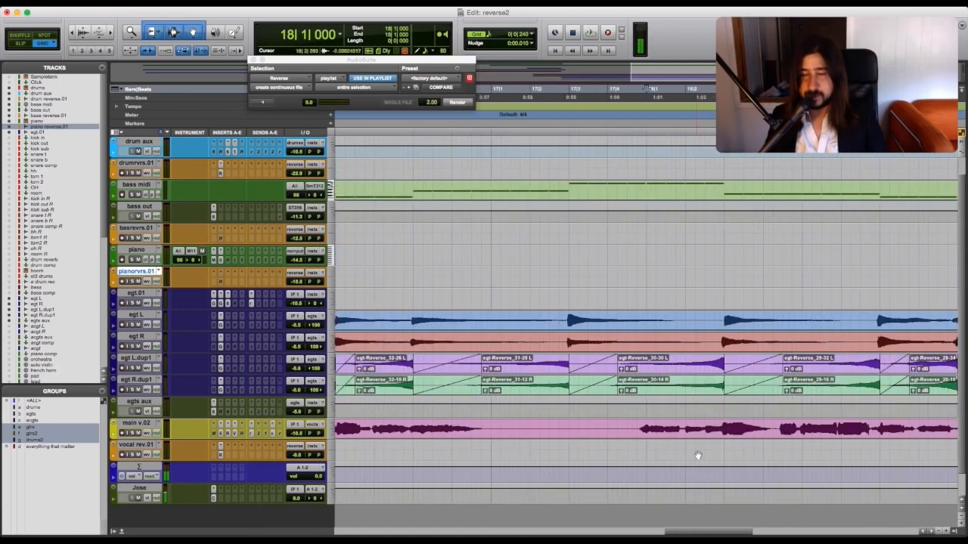
mouse_move(684, 447)
mouse_down()
mouse_move(626, 446)
mouse_move(635, 428)
mouse_move(685, 427)
mouse_up()
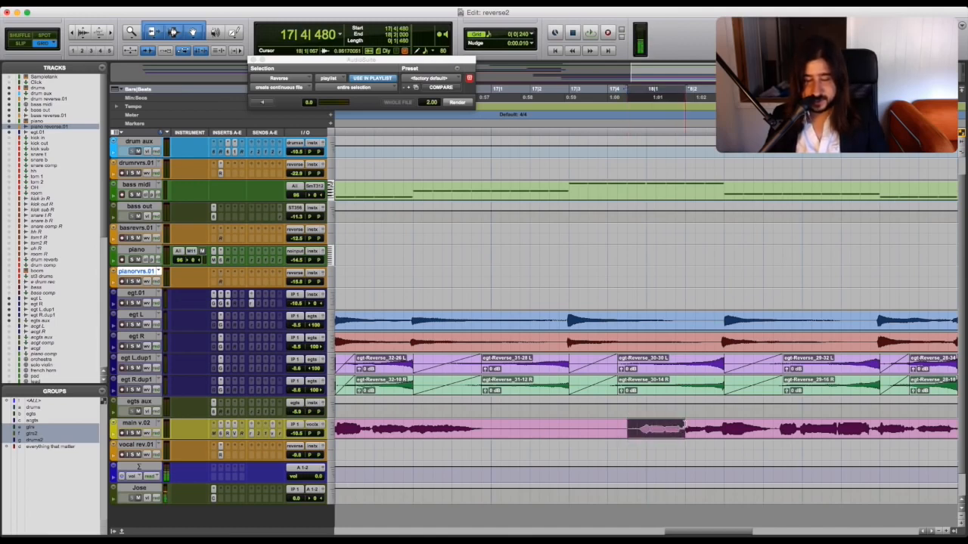
key(super+e)
click(718, 435)
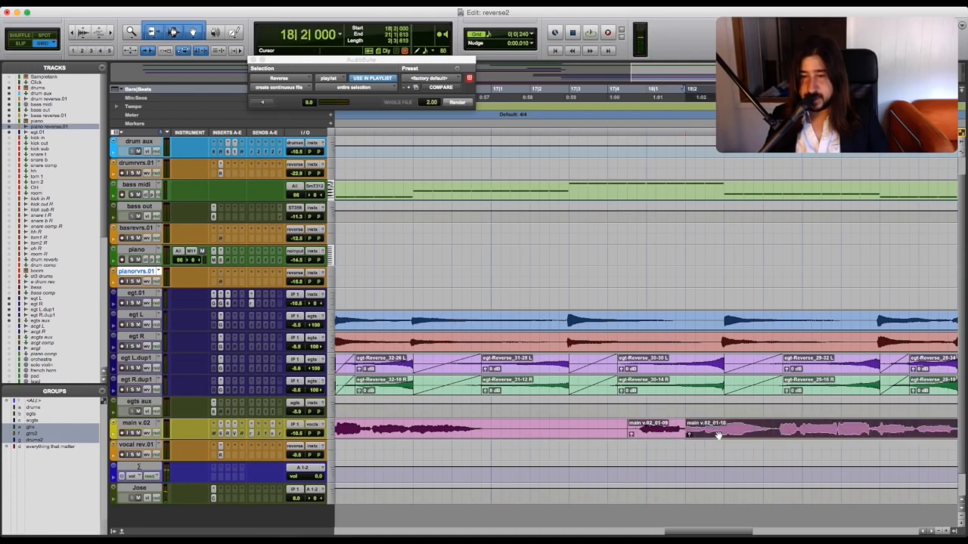
key(super+m)
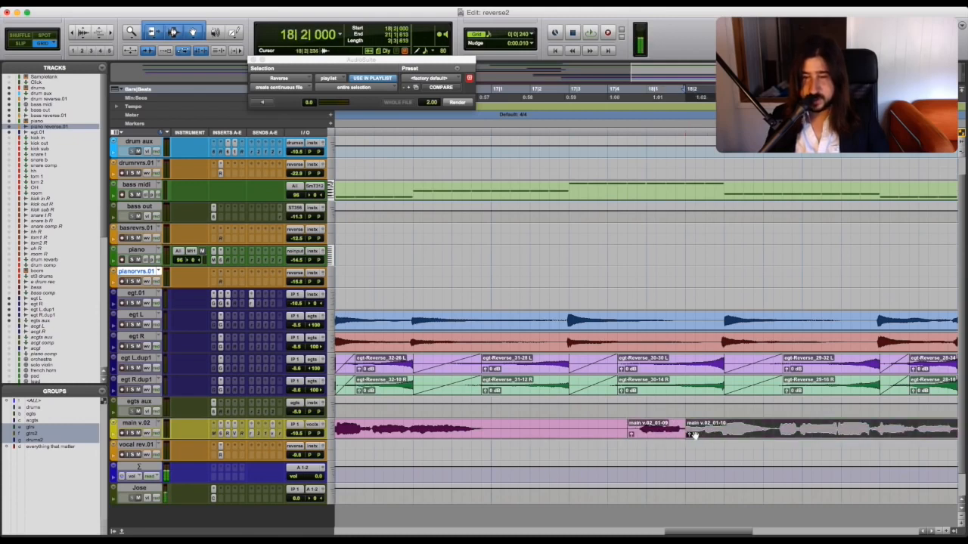
Check the main v.02 send to the reverse bus and record the vocal phrase onto vocal rev.01 from 17|4|480
click(279, 433)
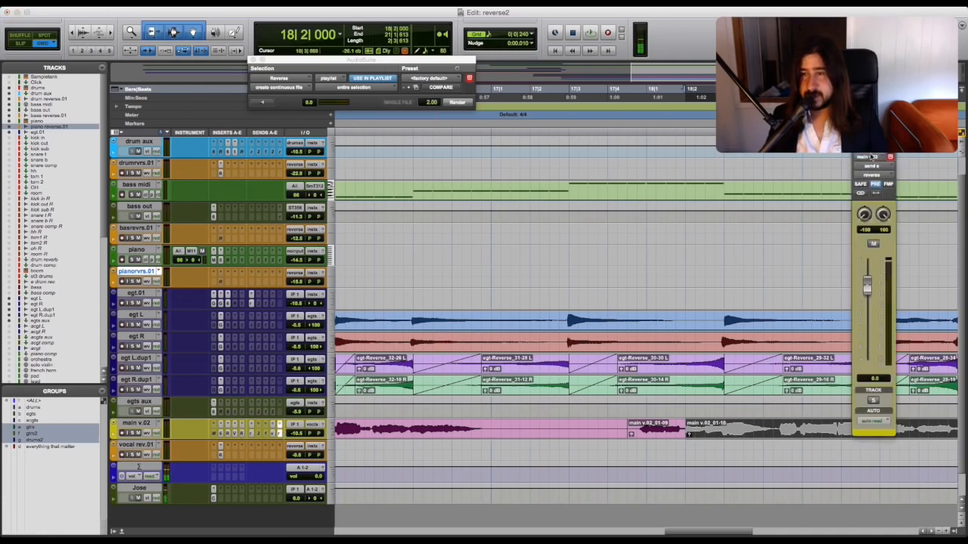
click(857, 139)
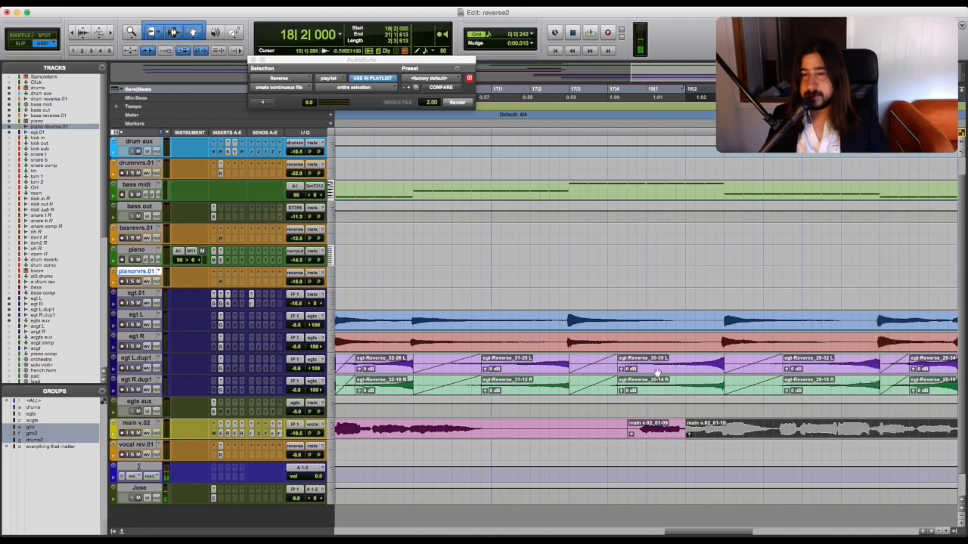
click(624, 444)
scroll(626, 454, up, 1)
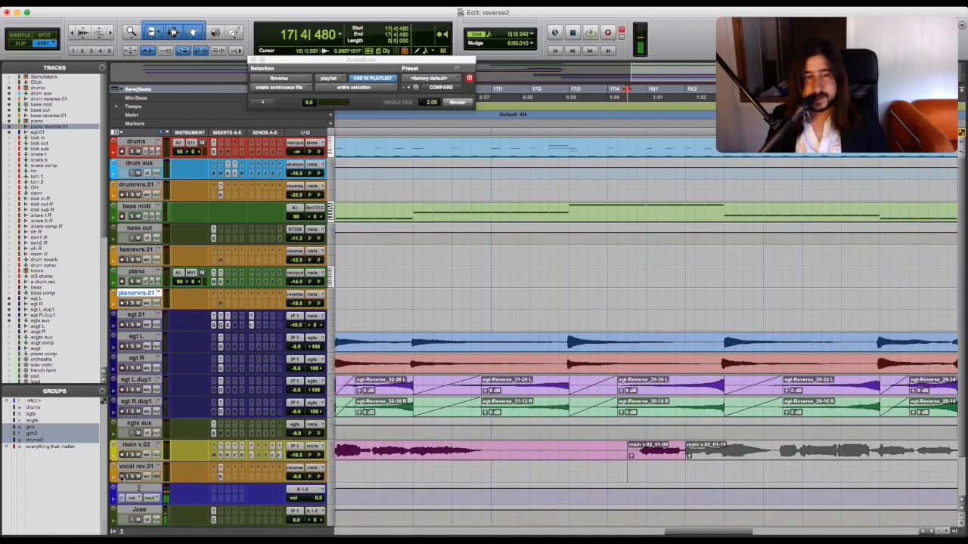
scroll(139, 435, down, 2)
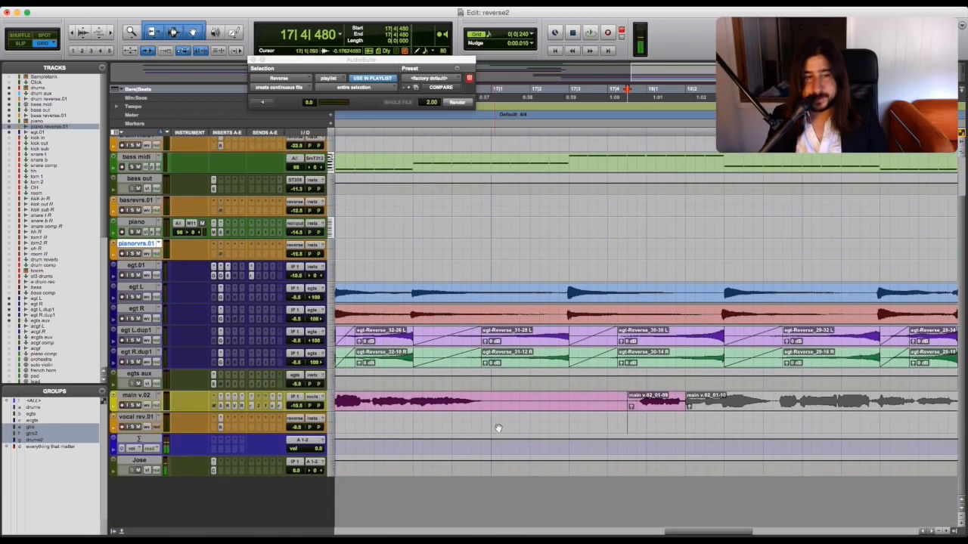
key(space)
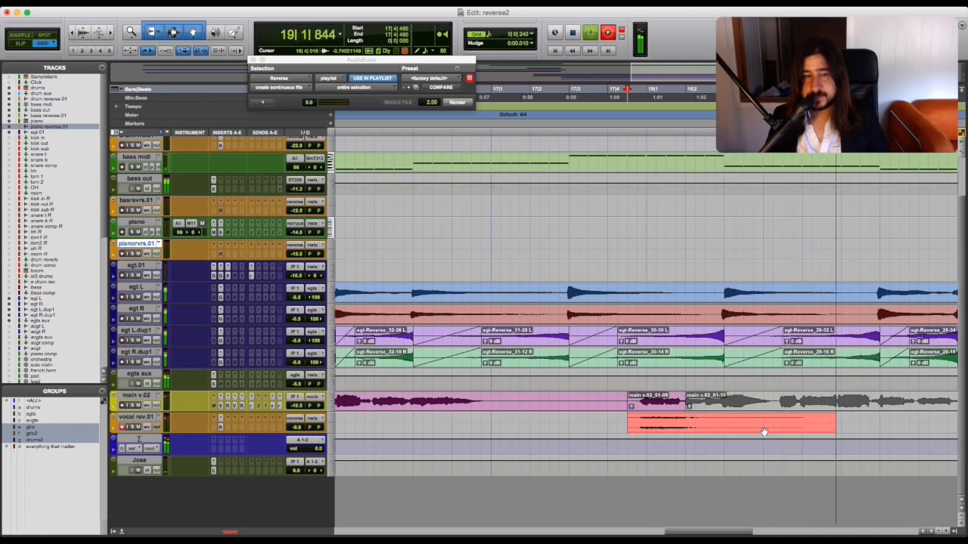
key(space)
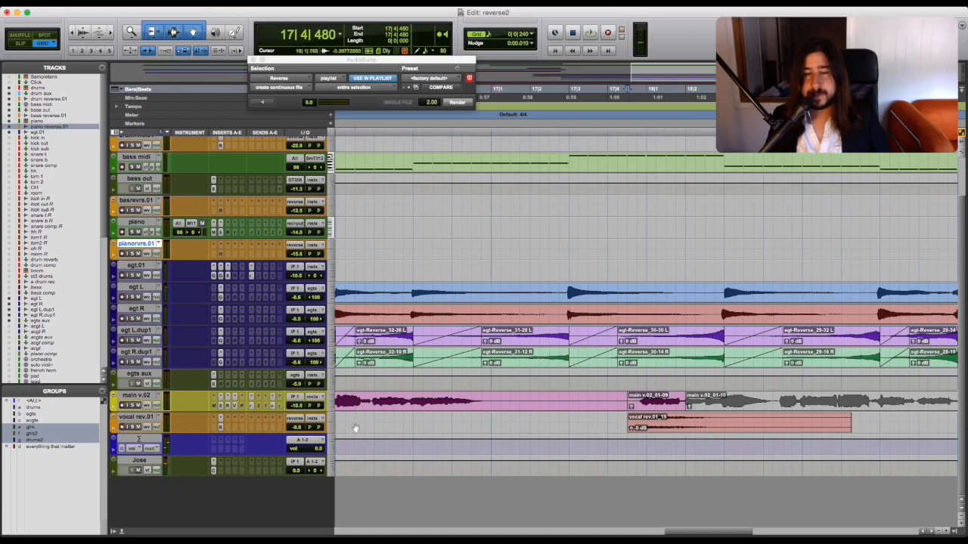
Reverse the recorded vocal rev.01 clip and move it to start at 16|4|480
click(668, 428)
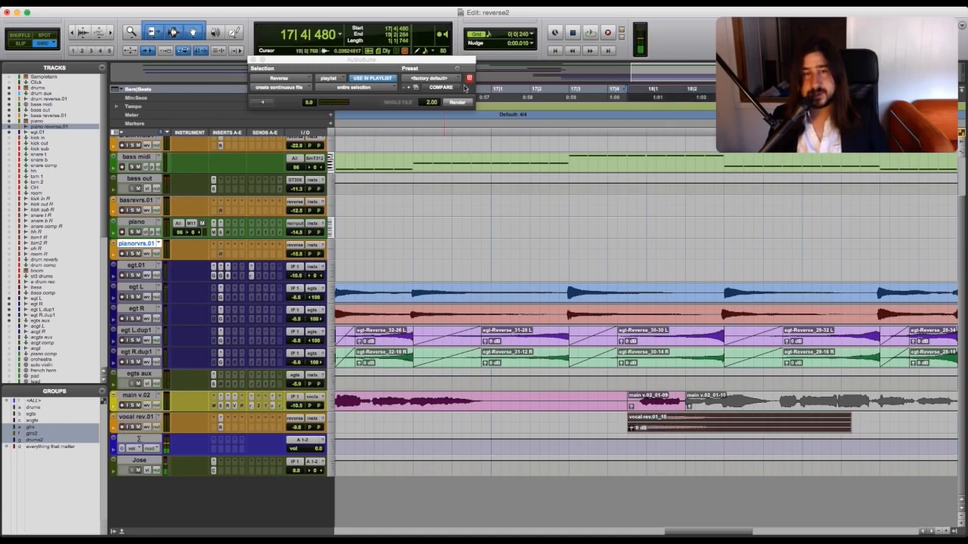
click(460, 103)
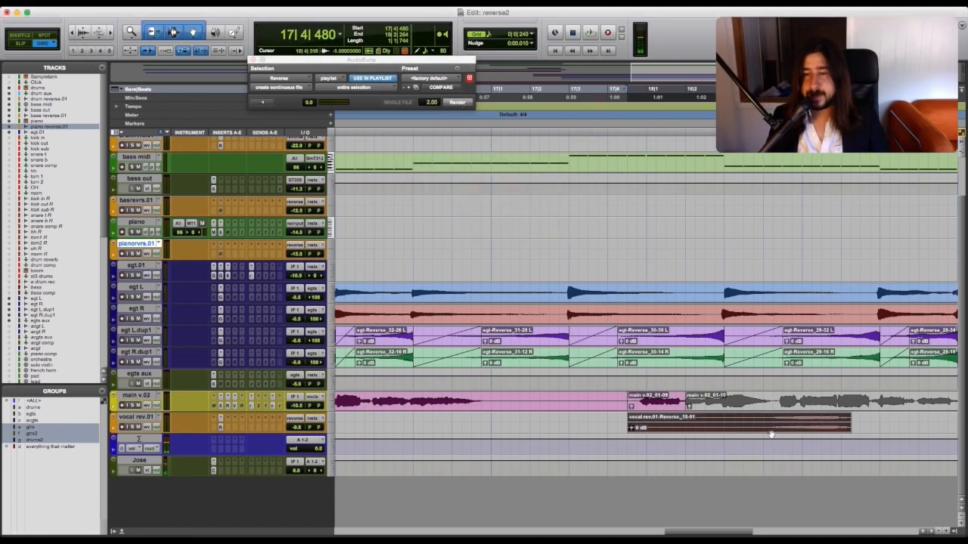
drag(790, 429, 663, 428)
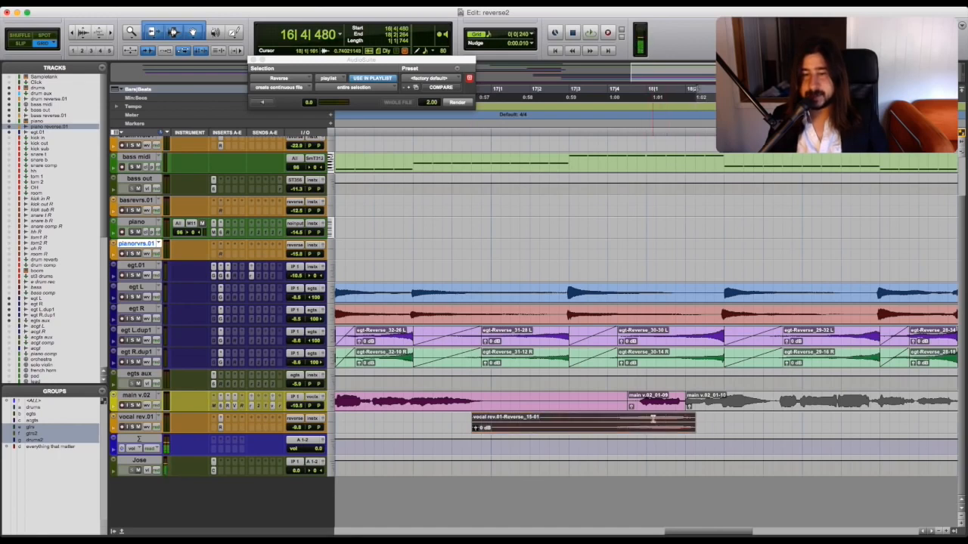
Trim the reversed vocal clip's tail just past 18|1|000 with a short fade-out, and play from 17|3|000
click(652, 420)
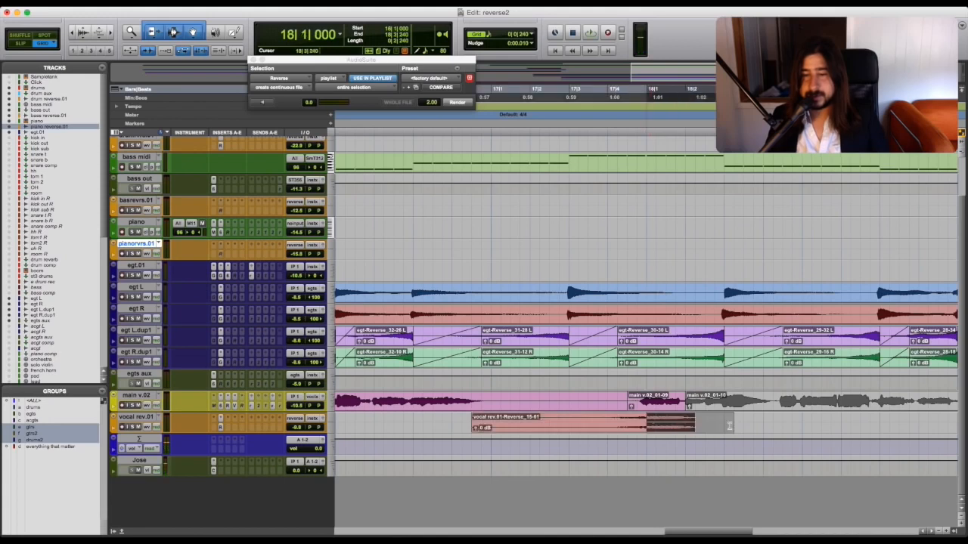
key(s)
drag(643, 416, 648, 418)
click(570, 417)
key(space)
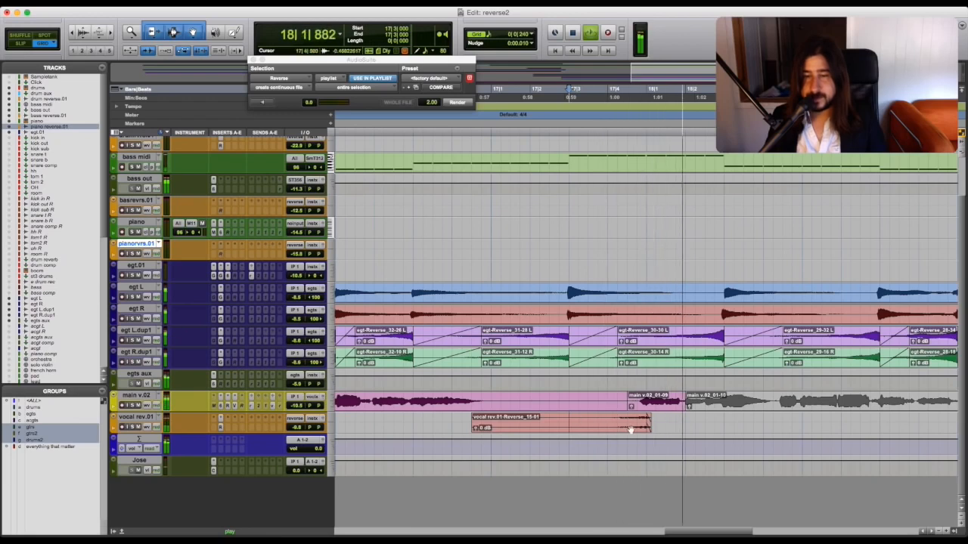
key(space)
Shift the reversed vocal clip to start at 16|4|592, shorten its end to about 18|1|000, and play from 17|2|720
drag(632, 431, 642, 429)
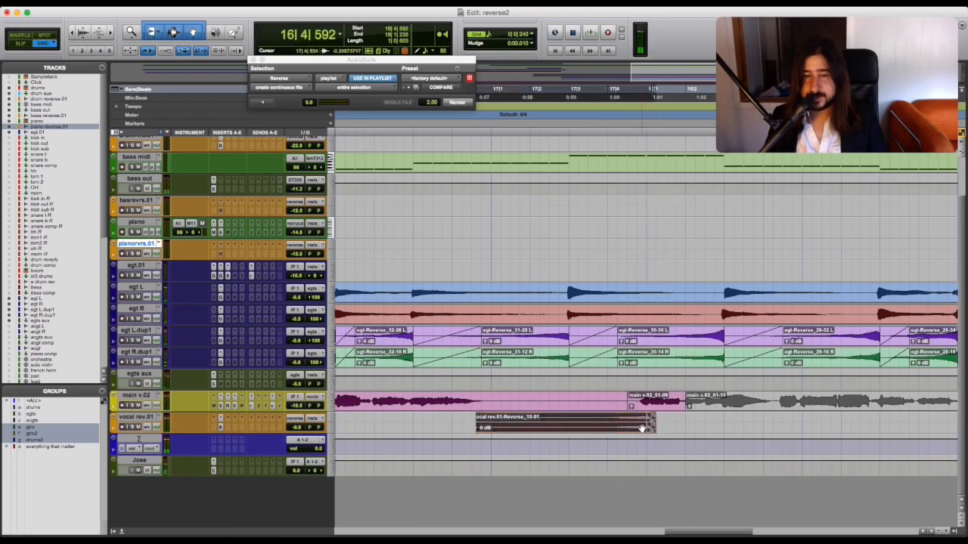
click(651, 428)
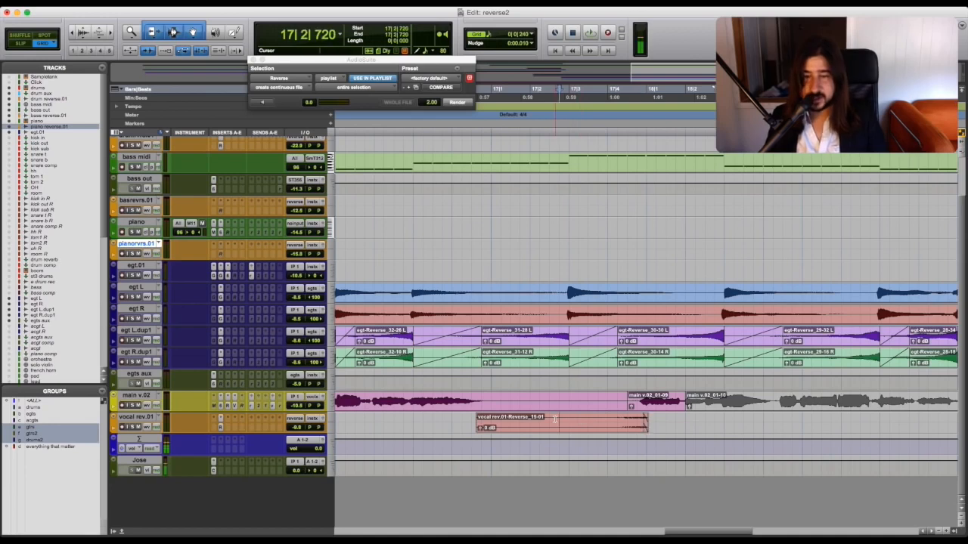
key(space)
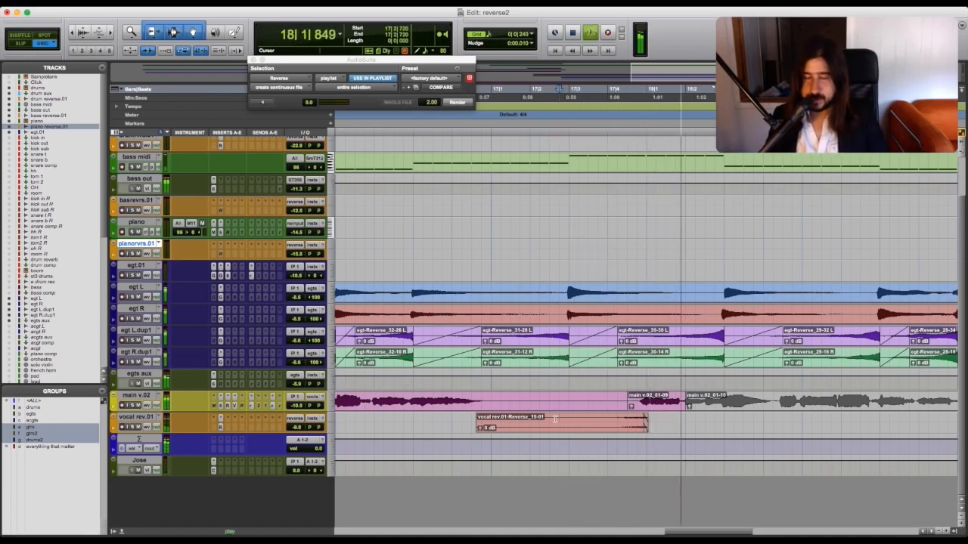
key(space)
Unmute the main v.02 clip starting at 18|2|000 and heal the separations around the vocal phrase
click(731, 407)
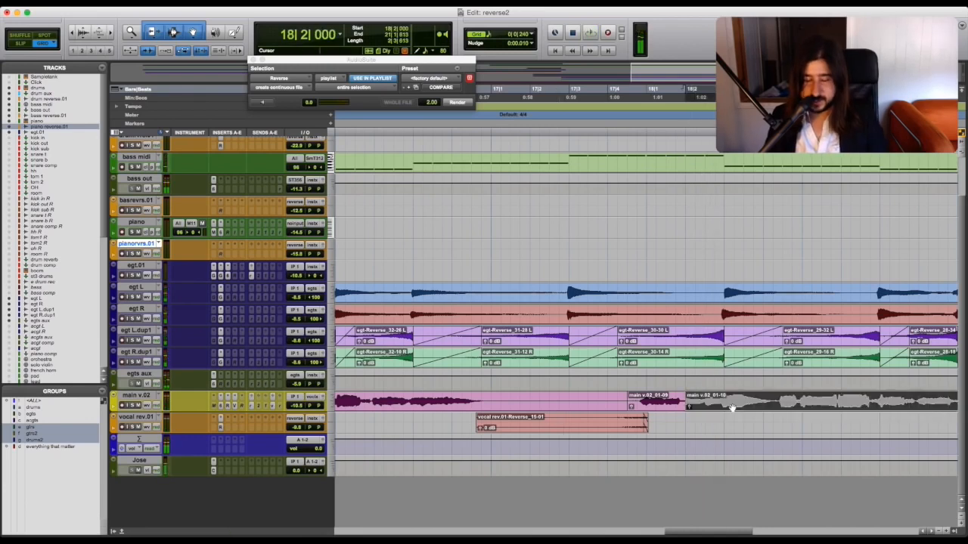
drag(716, 397, 609, 397)
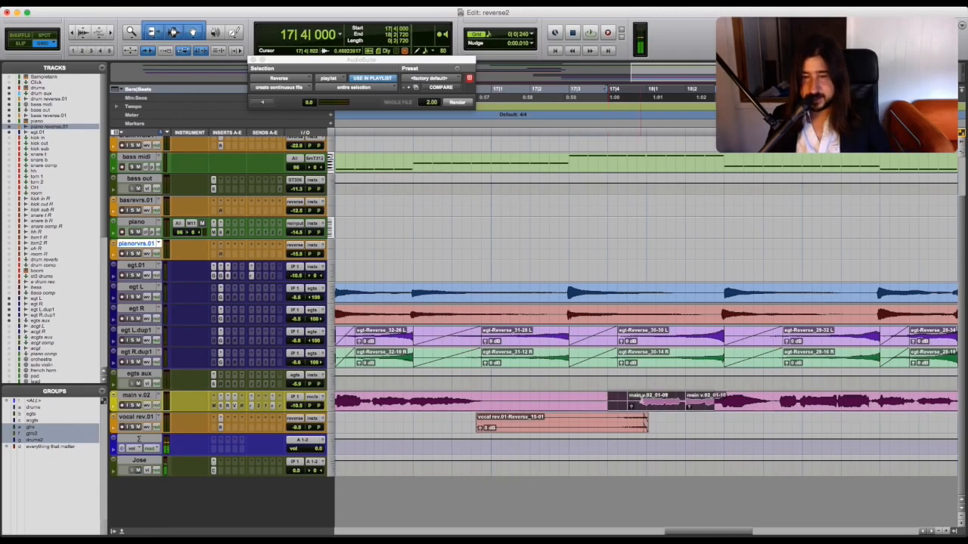
click(652, 400)
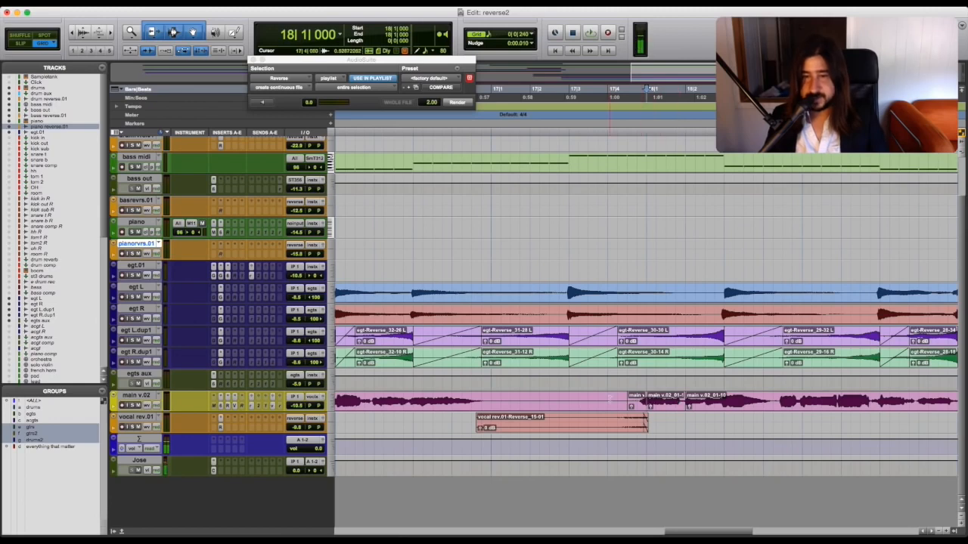
drag(607, 399, 735, 401)
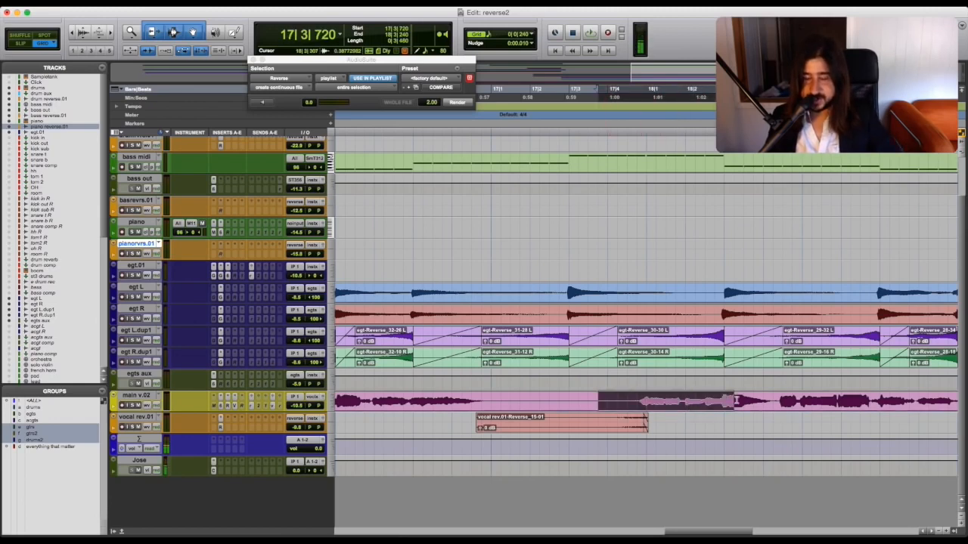
Place the edit cursor at 1|4|000, just before the first clips, and start playback of the whole arrangement
key(super+bracketleft)
key(super+bracketleft)
scroll(671, 401, left, 5)
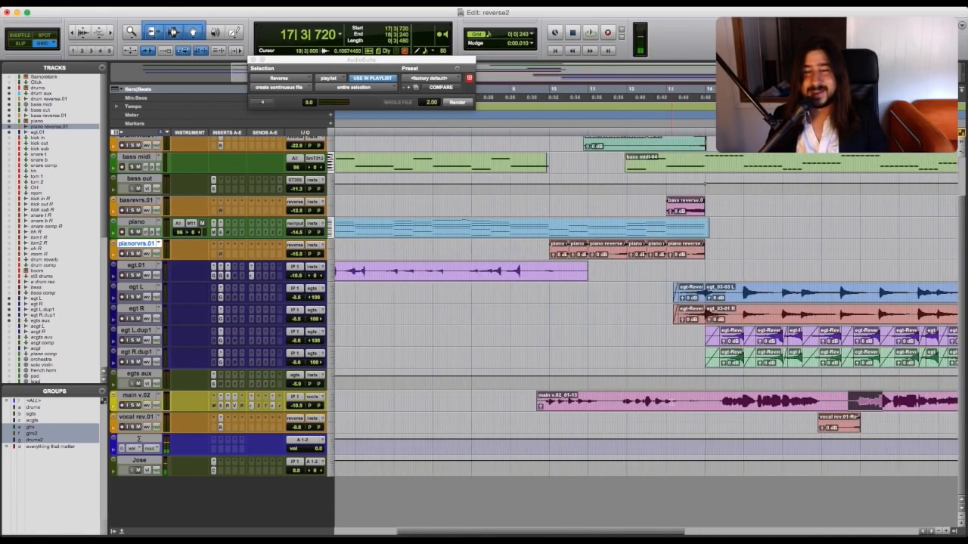
key(super+bracketleft)
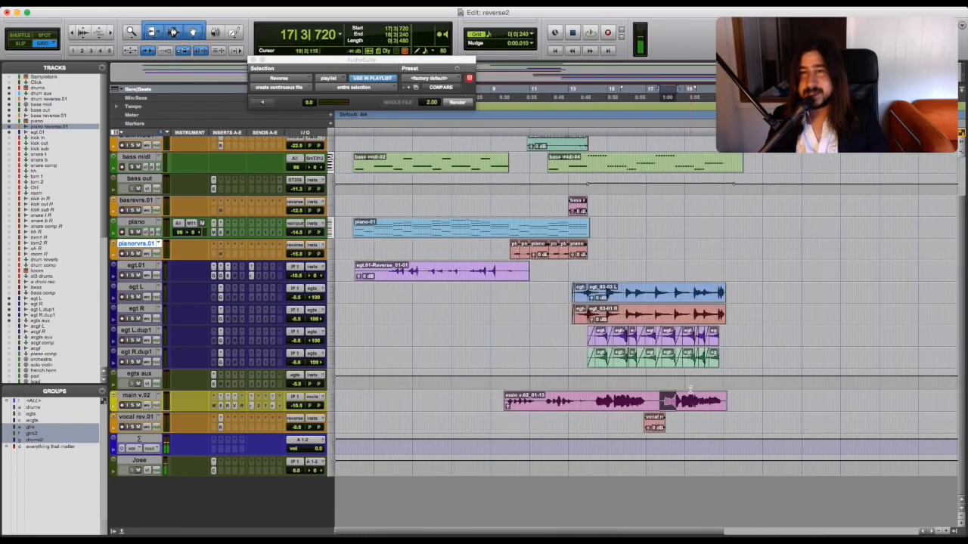
scroll(681, 338, up, 3)
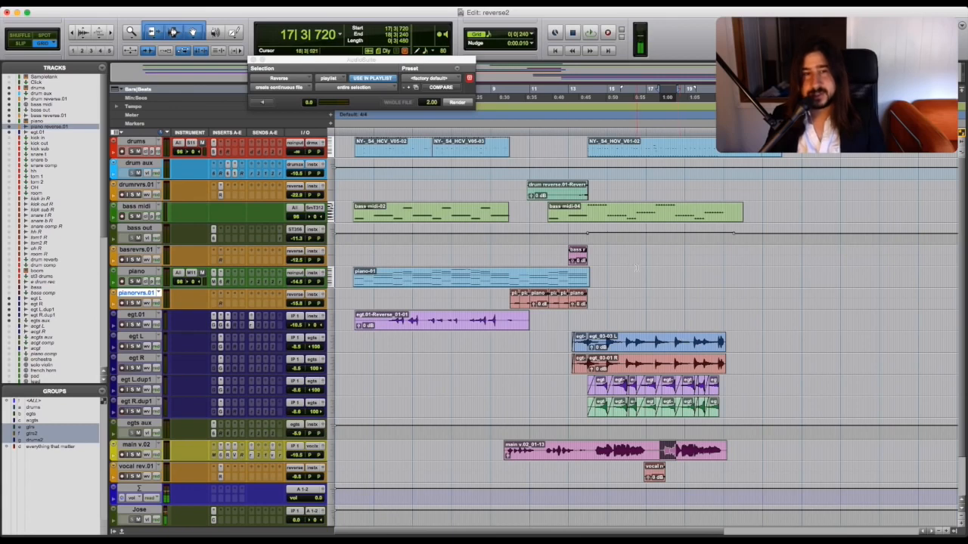
click(352, 187)
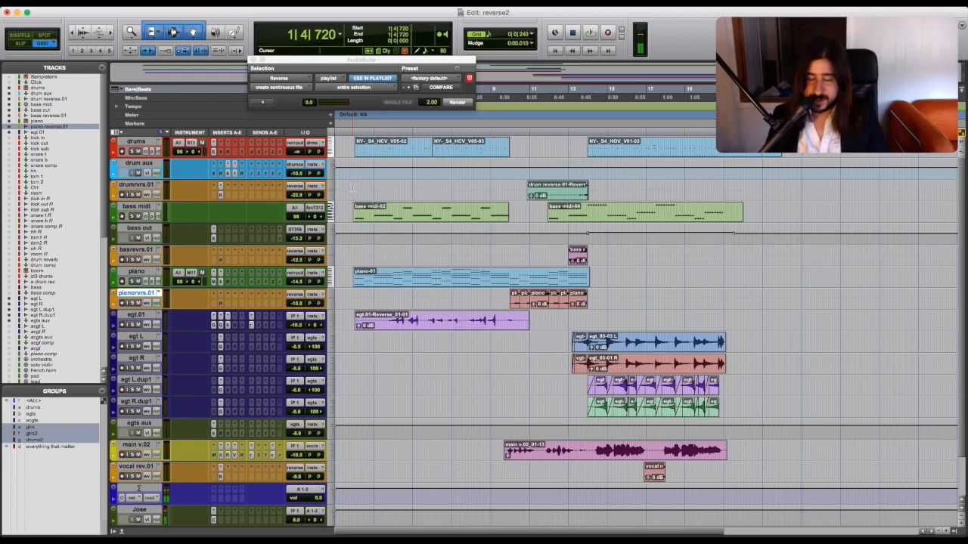
key(super+bracketright)
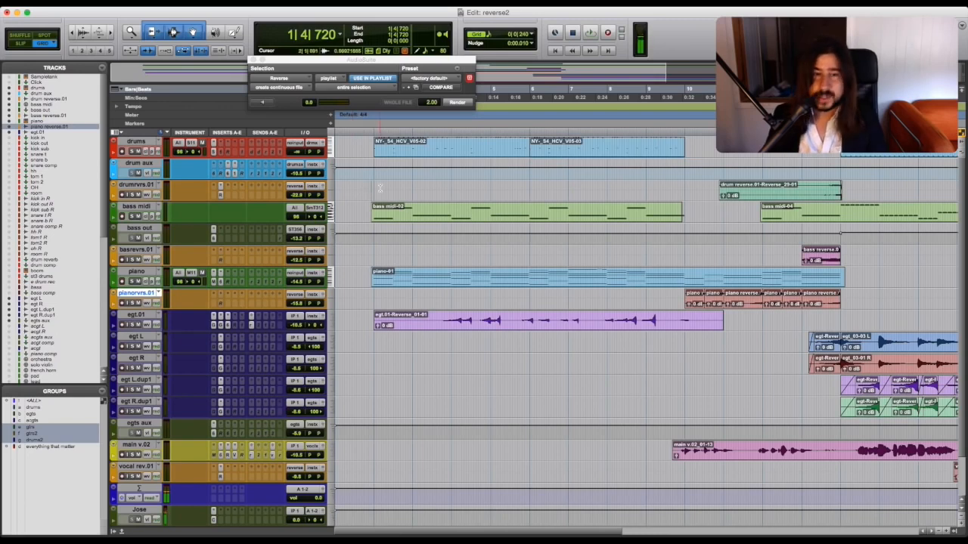
key(super+bracketright)
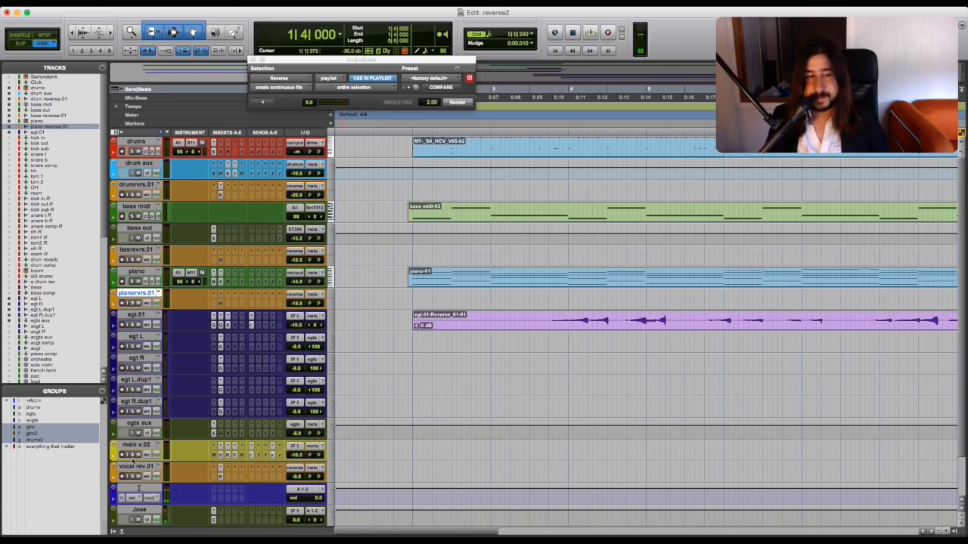
key(space)
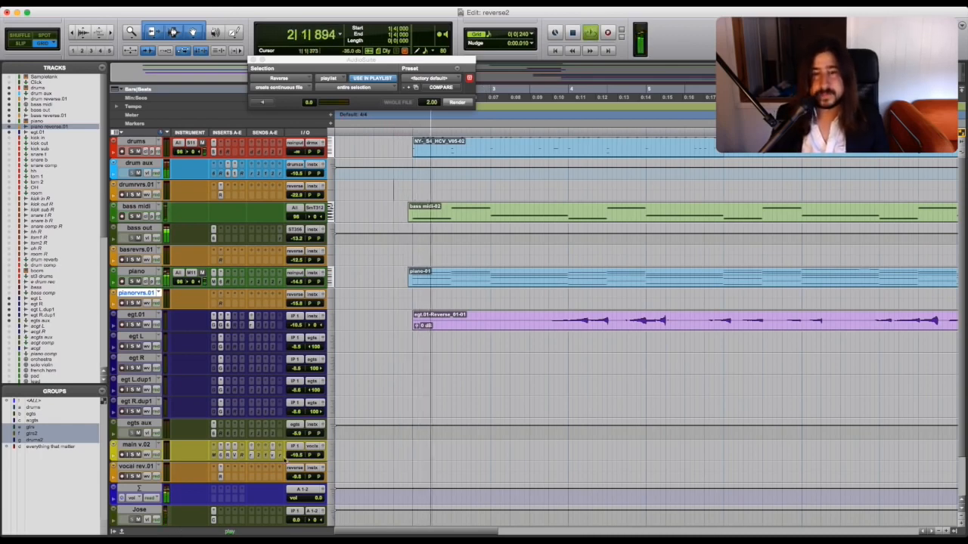
Follow the playback through the opening section, examining the reversed egt.01 clip and the reversed drum, bass and piano clips leading into bar 14
scroll(514, 413, right, 3)
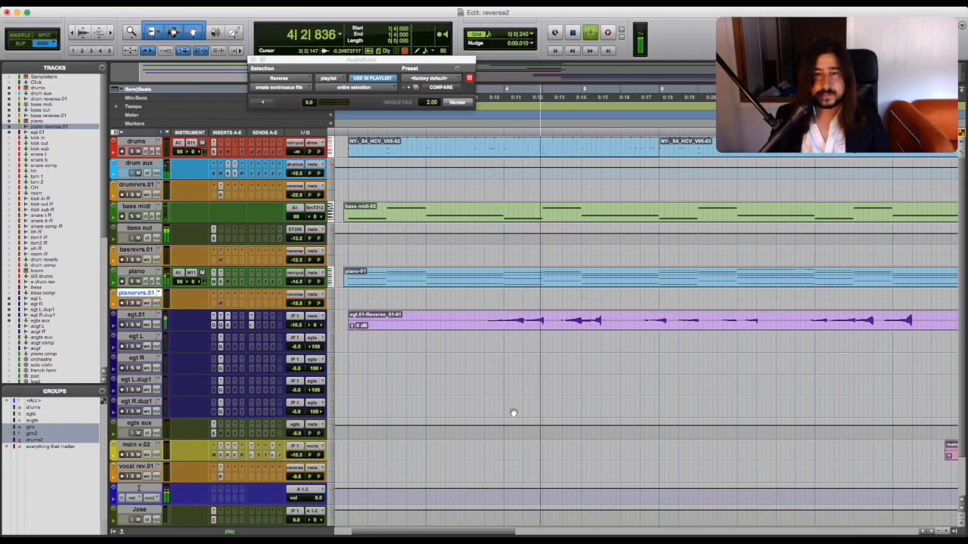
scroll(513, 413, right, 3)
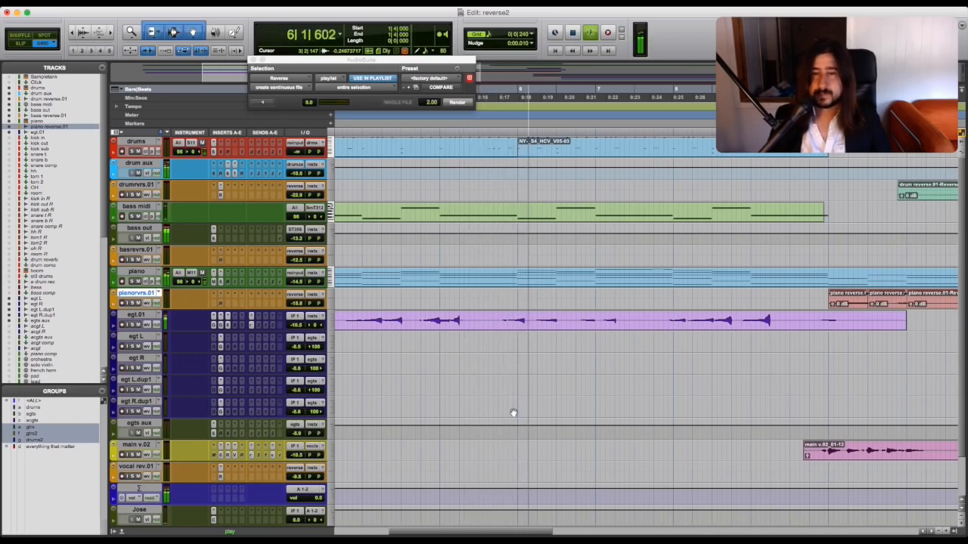
scroll(514, 413, down, 1)
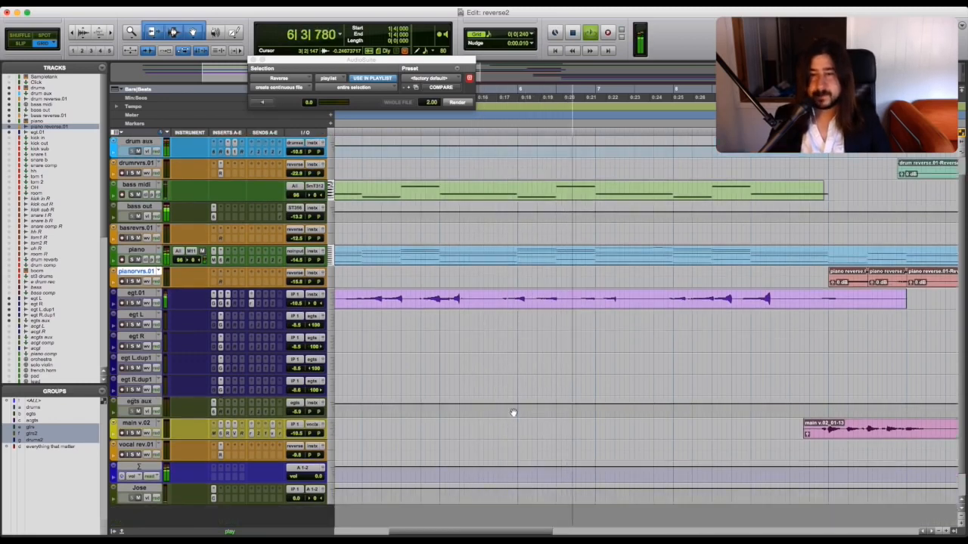
scroll(518, 411, right, 5)
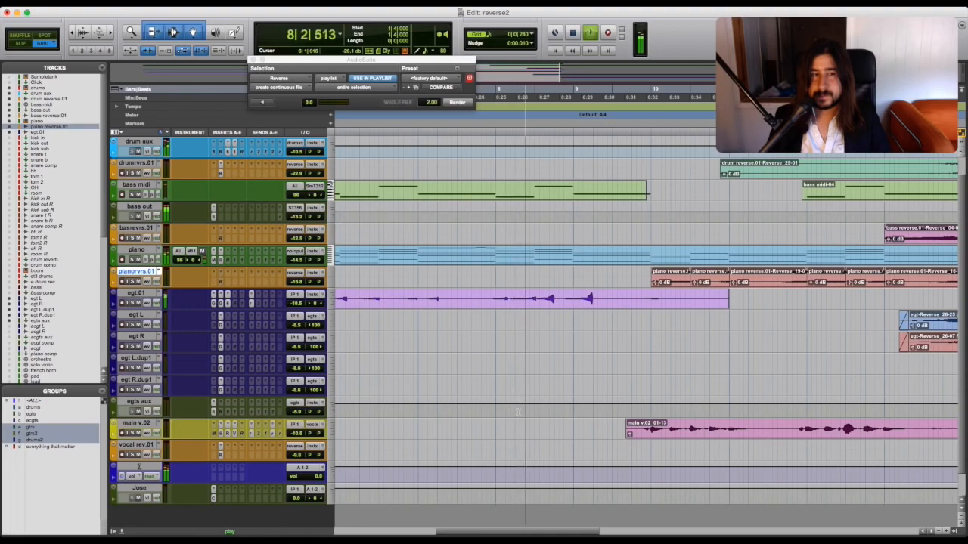
scroll(517, 412, right, 2)
scroll(517, 411, right, 4)
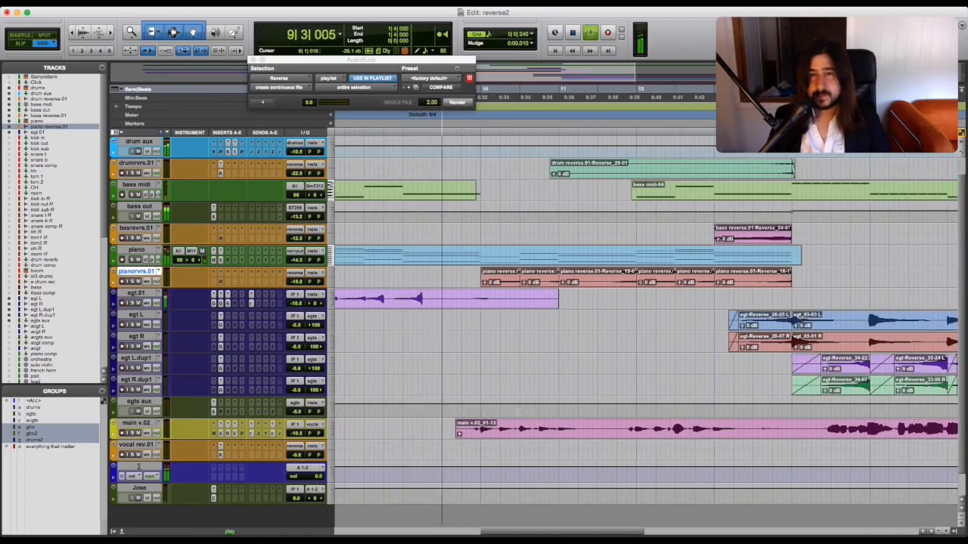
scroll(517, 412, up, 1)
scroll(517, 412, right, 3)
scroll(517, 412, right, 1)
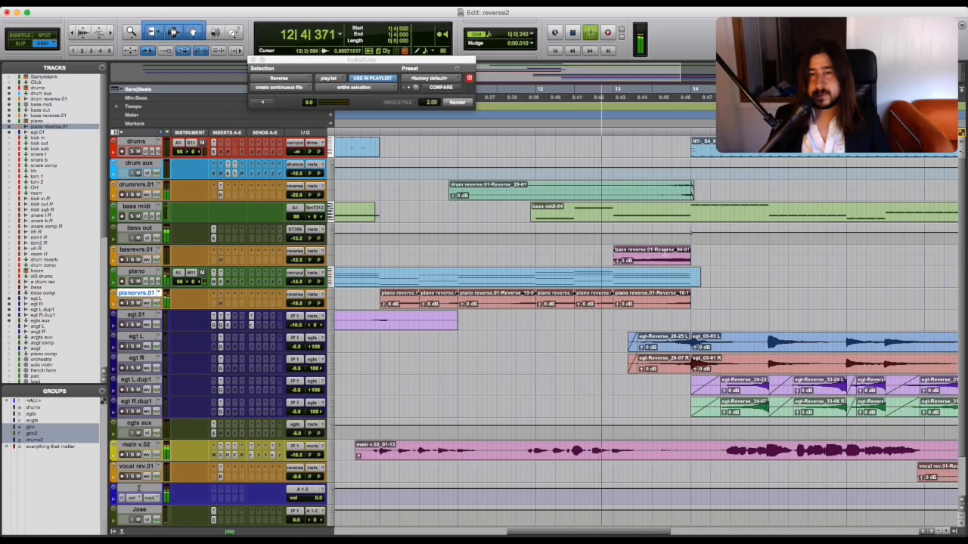
Follow the playback from bar 13 through the layered reversed guitars and the reversed vocal transition, and stop it past bar 21
scroll(614, 250, right, 3)
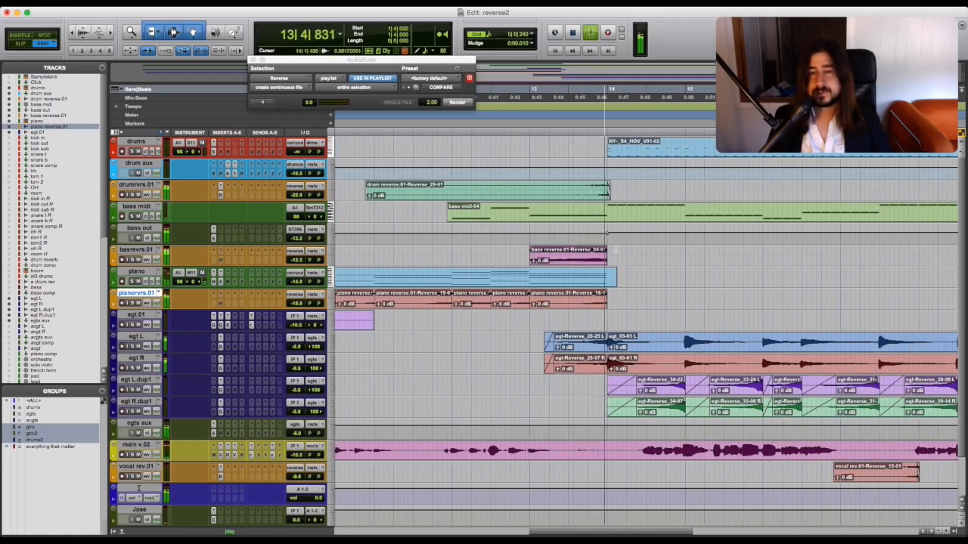
scroll(640, 272, right, 3)
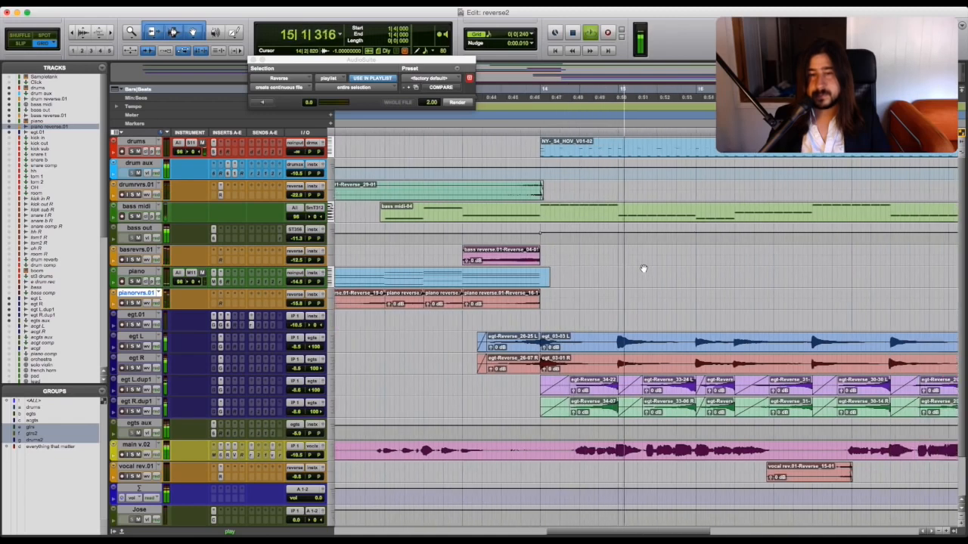
scroll(642, 270, right, 3)
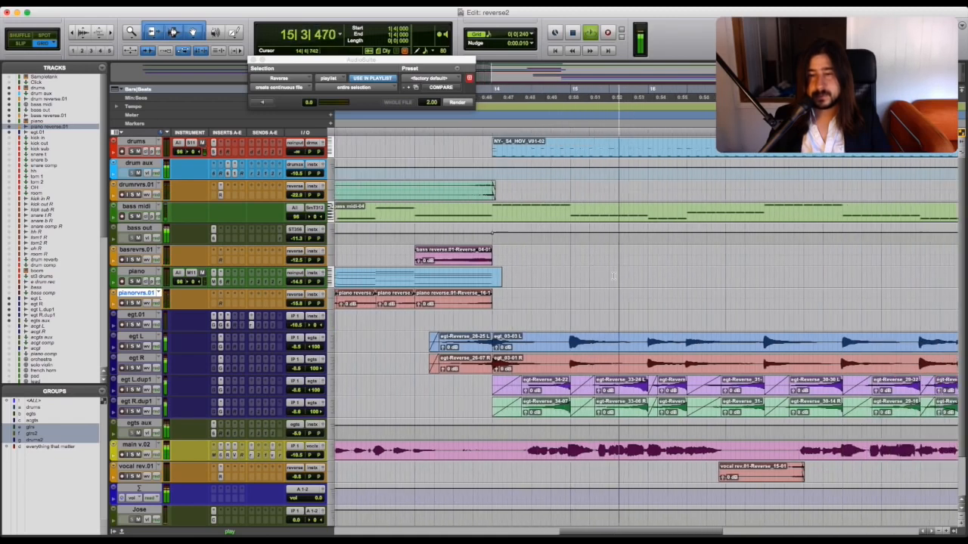
scroll(613, 276, right, 3)
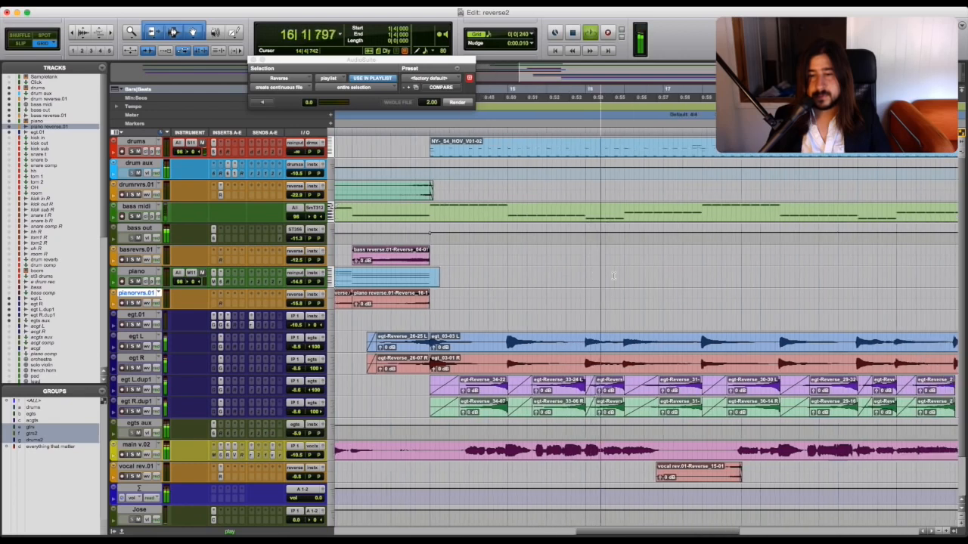
scroll(613, 276, right, 3)
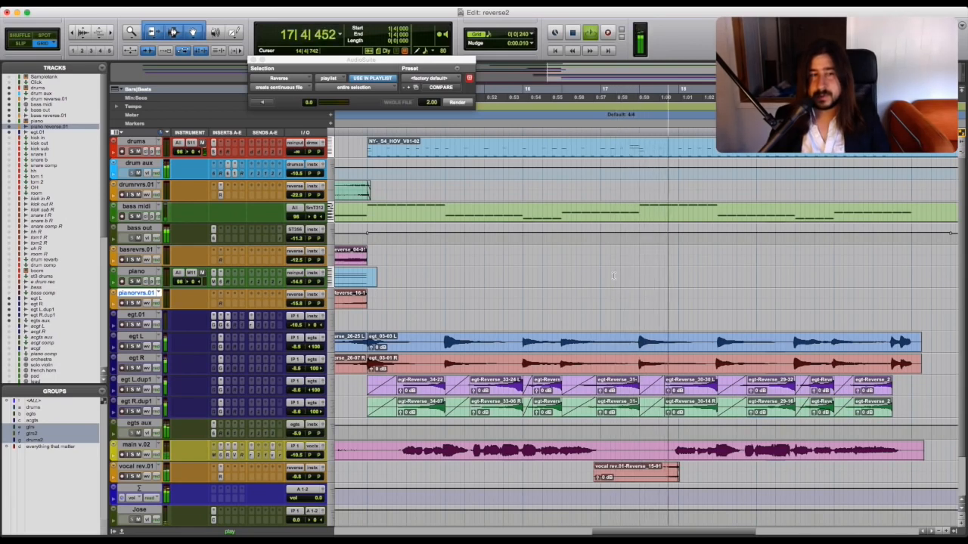
scroll(613, 276, right, 5)
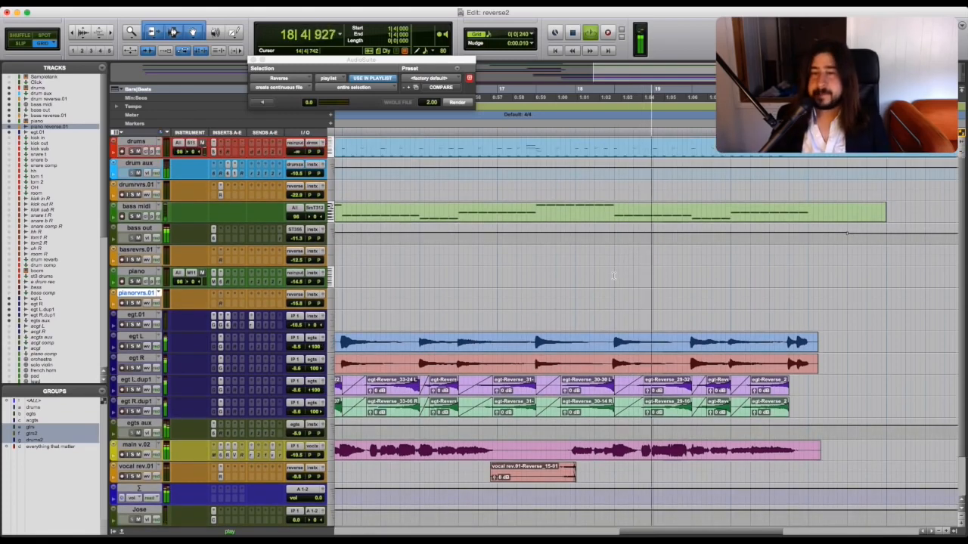
scroll(613, 276, right, 4)
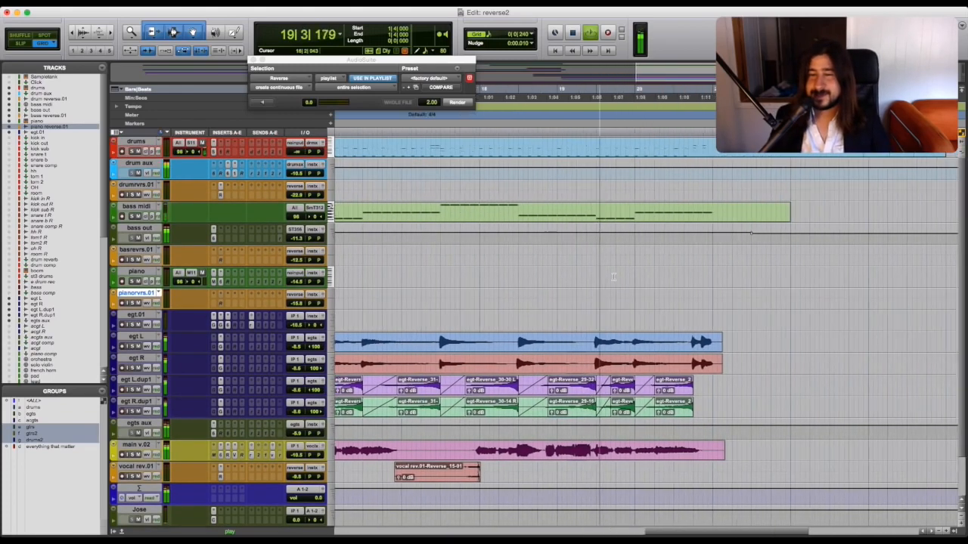
scroll(614, 276, down, 1)
scroll(613, 276, right, 2)
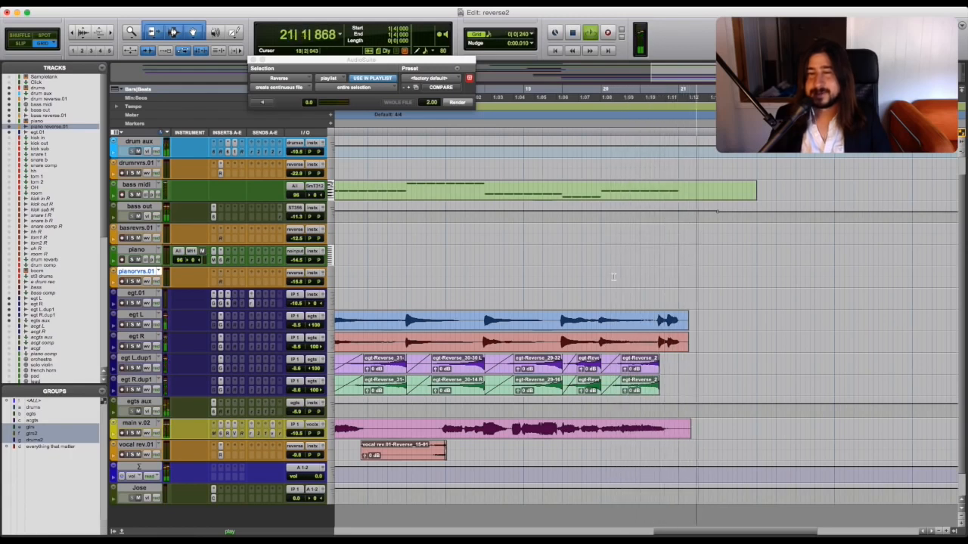
key(space)
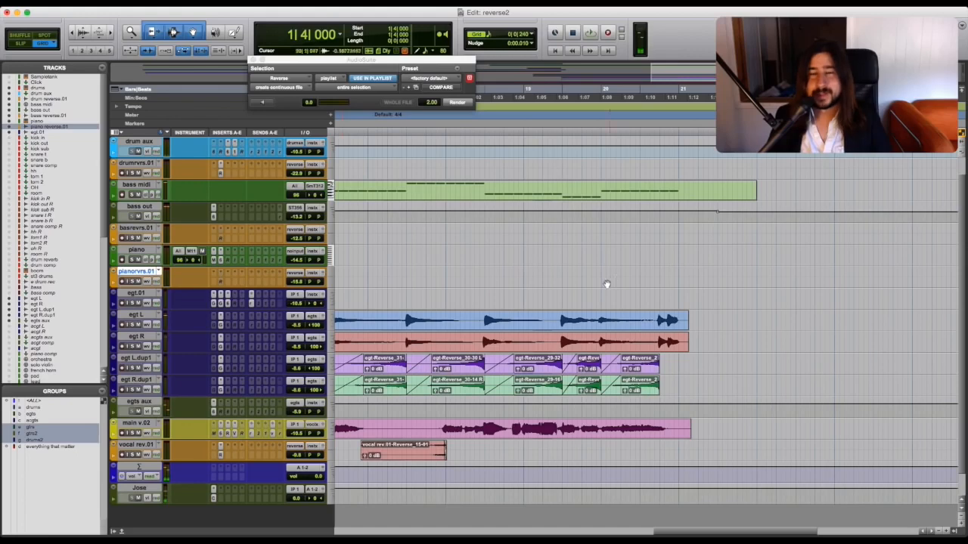